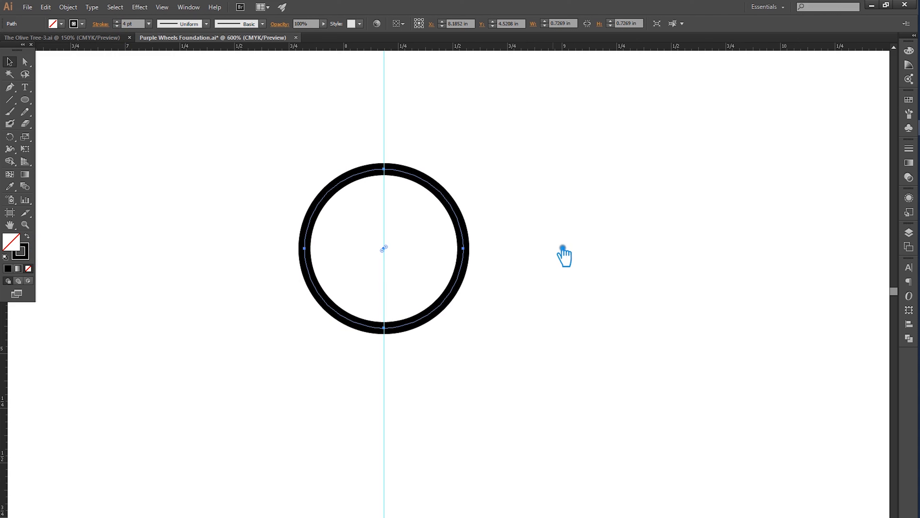
pyautogui.moveTo(473, 173); pyautogui.dragTo(508, 138)
pyautogui.hotkey('ctrl', 'z')
pyautogui.moveTo(469, 164); pyautogui.dragTo(498, 121)
pyautogui.hotkey('ctrl', 'z')
# Create two concentric copies of the circle, an inner one about 0.52 in wide and an outer one about 0.93 in wide.
pyautogui.moveTo(469, 165); pyautogui.dragTo(458, 195)
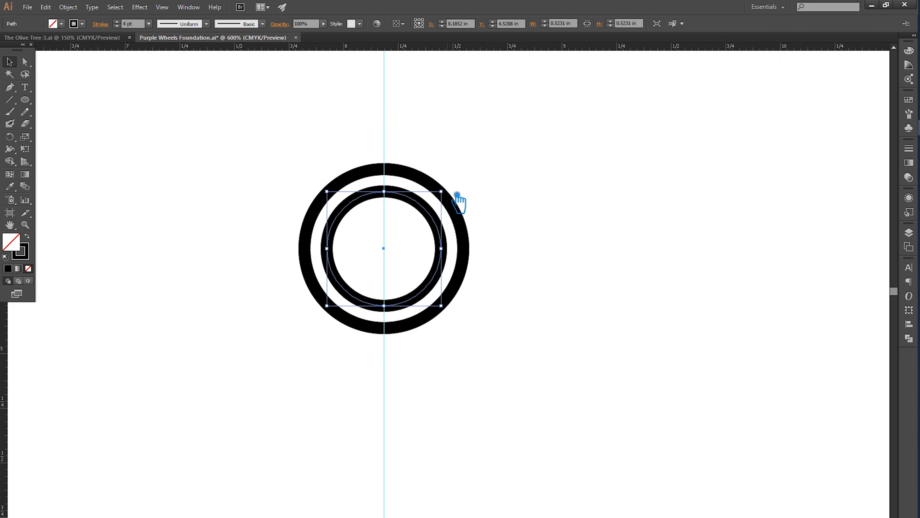
pyautogui.click(464, 212)
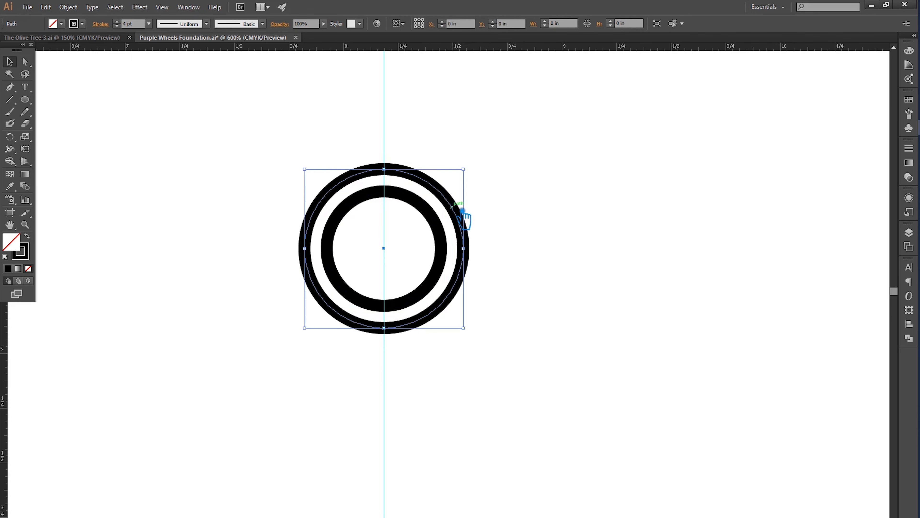
pyautogui.moveTo(464, 169); pyautogui.dragTo(492, 147)
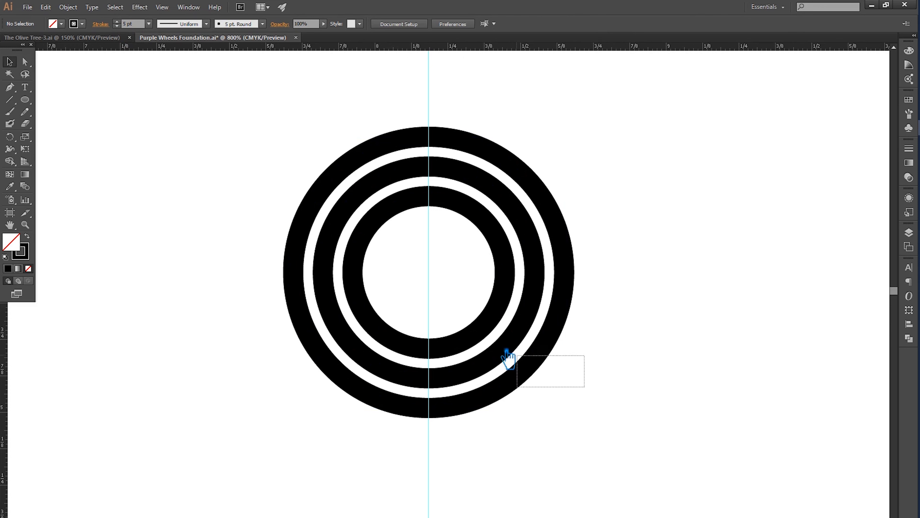
# Group the three concentric rings and save the document.
pyautogui.moveTo(569, 379); pyautogui.dragTo(281, 177)
pyautogui.hotkey('ctrl', 'g')
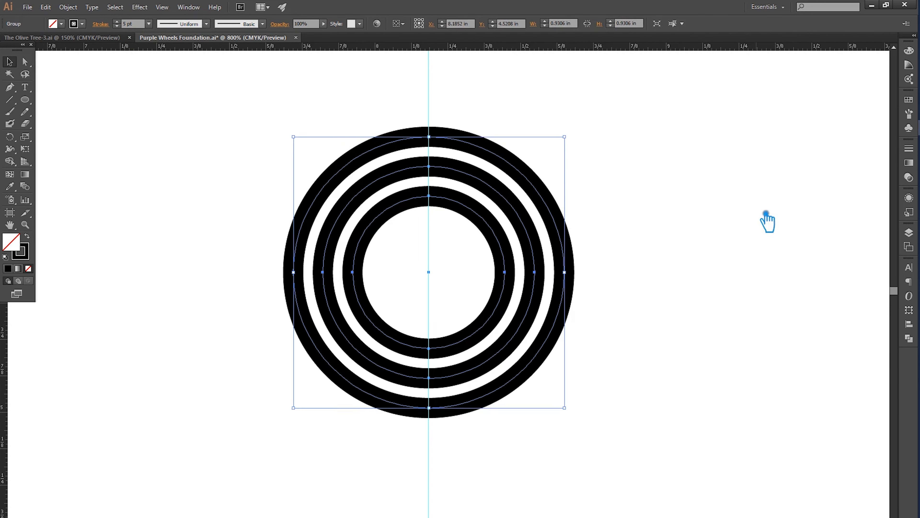
pyautogui.click(764, 205)
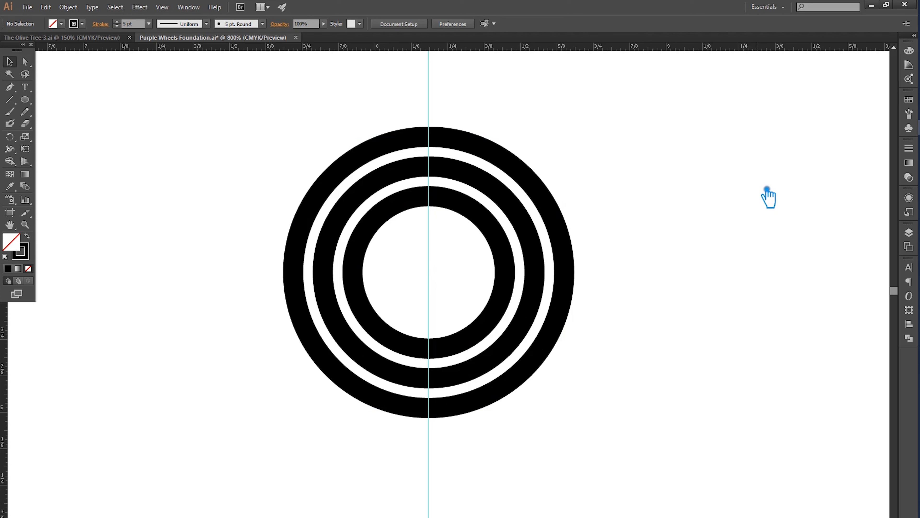
pyautogui.hotkey('ctrl', 's')
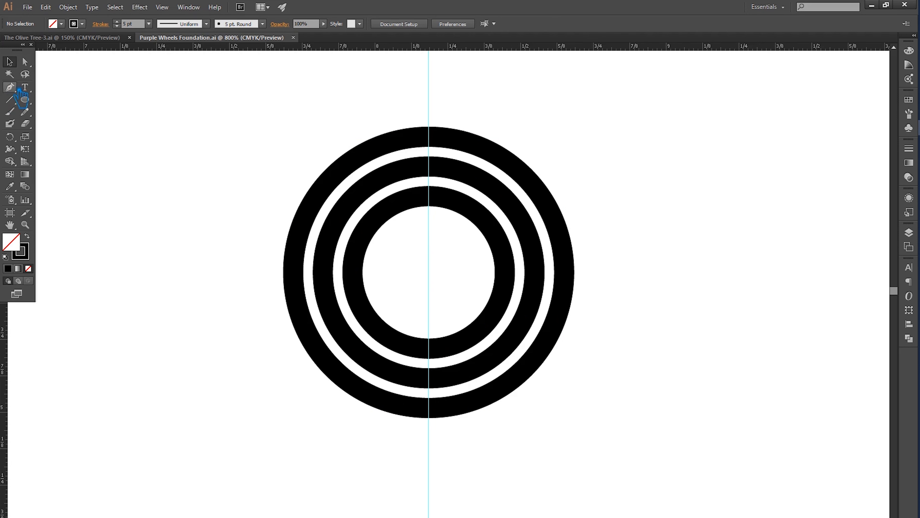
# Draw a horizontal line about 0.52 in wide, centred on the guide across the top of the outer ring, and save the document.
pyautogui.moveTo(10, 99); pyautogui.dragTo(58, 99)
pyautogui.moveTo(428, 142); pyautogui.dragTo(513, 143)
pyautogui.click(9, 61)
pyautogui.hotkey('ctrl', 's')
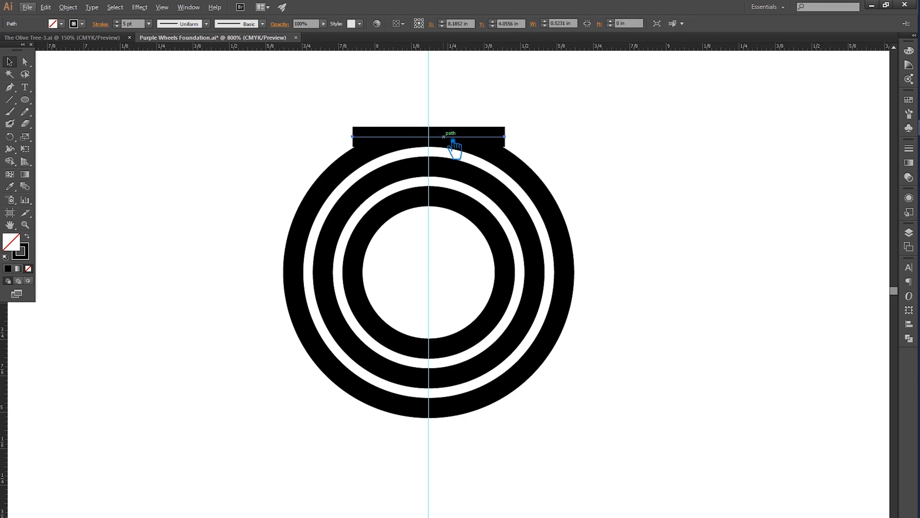
# Copy the horizontal line down to the top of the middle ring and shorten the copy to about 0.4 in around its centre.
pyautogui.click(579, 127)
pyautogui.moveTo(461, 145); pyautogui.dragTo(475, 175)
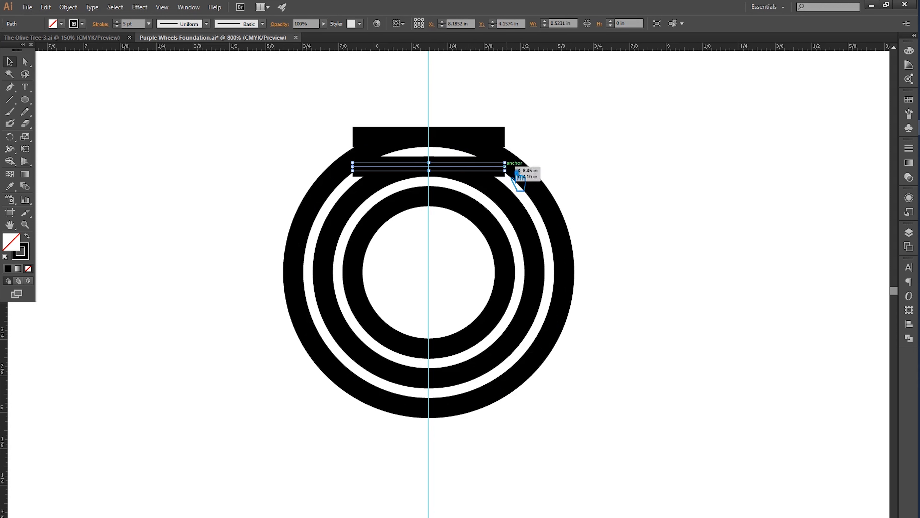
pyautogui.moveTo(504, 162)
pyautogui.mouseDown()
pyautogui.moveTo(502, 171)
pyautogui.moveTo(497, 164)
pyautogui.mouseUp()
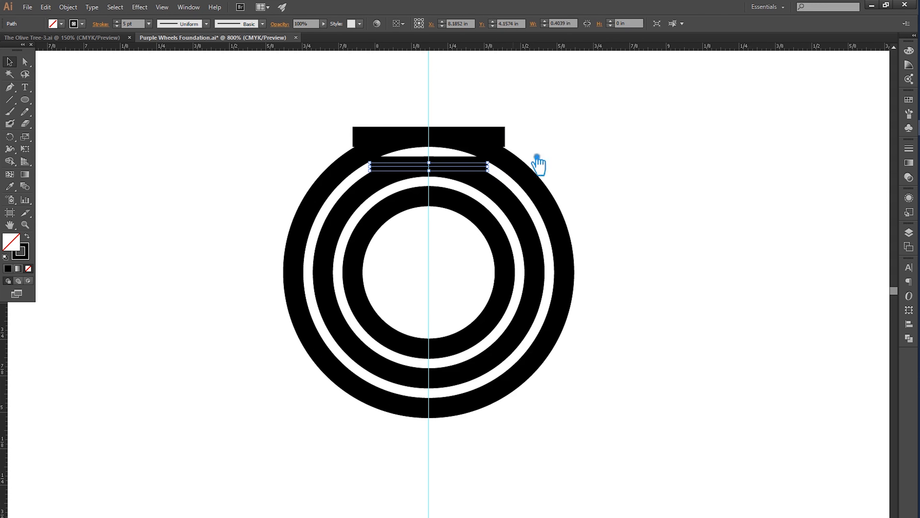
pyautogui.click(581, 139)
pyautogui.scroll(1, 454, 143)
pyautogui.click(476, 183)
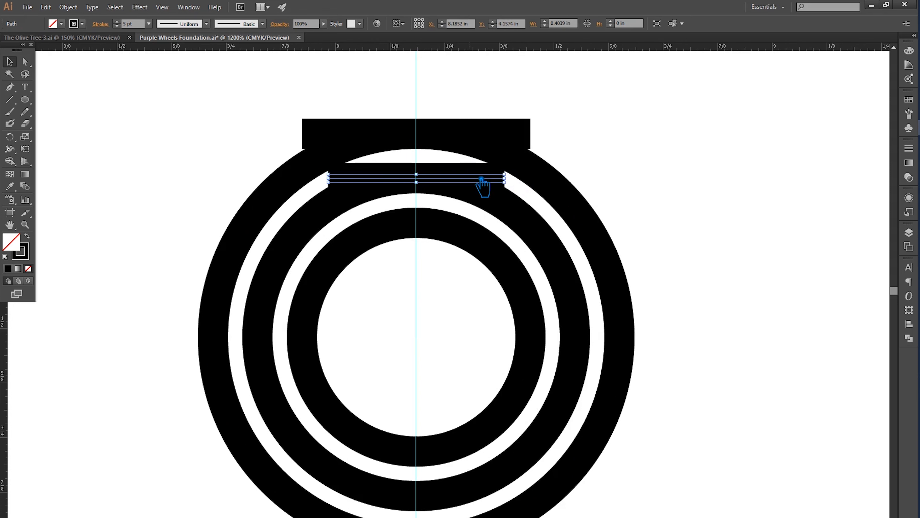
# Delete the group of three concentric rings, keeping only the two horizontal bars.
pyautogui.click(602, 168)
pyautogui.scroll(-2, 602, 218)
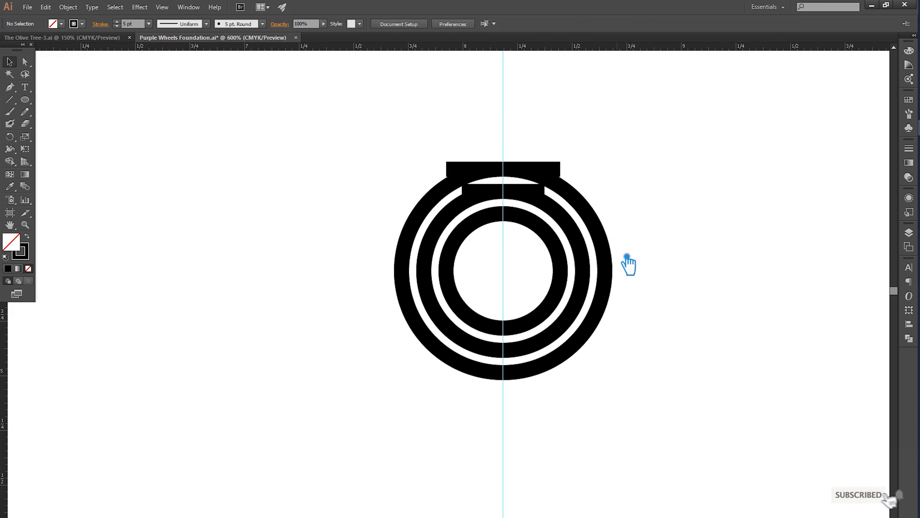
pyautogui.moveTo(662, 271); pyautogui.dragTo(537, 254)
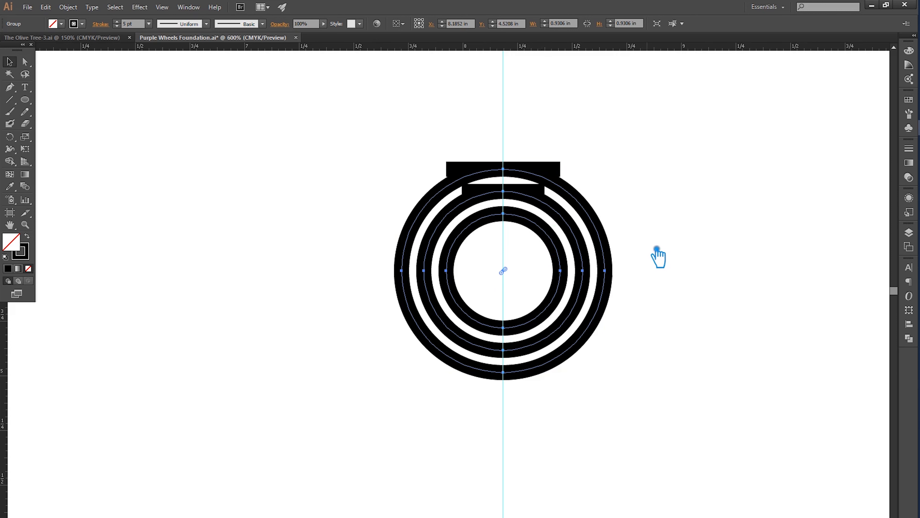
pyautogui.press('Delete')
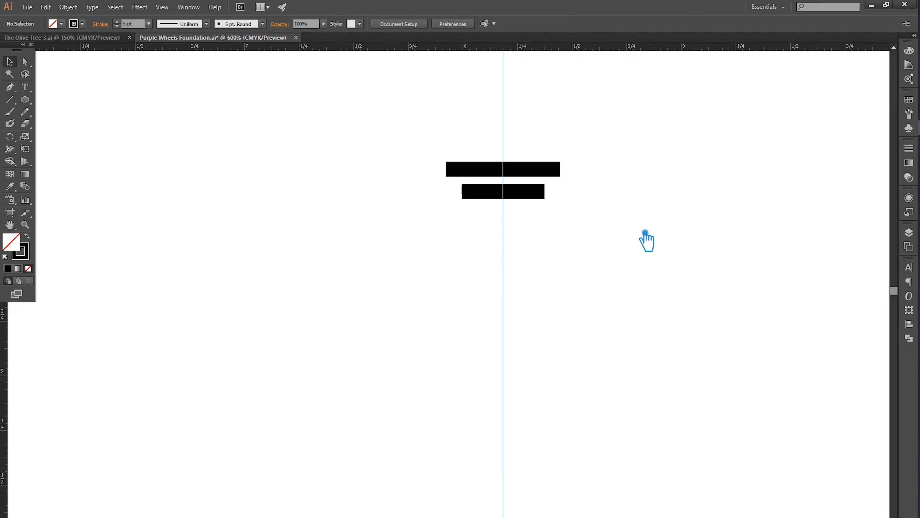
# Draw a circle about 0.14 in wide centred on the guide above the upper bar, and give it a black fill without stroke.
pyautogui.click(24, 99)
pyautogui.moveTo(512, 150); pyautogui.dragTo(523, 167)
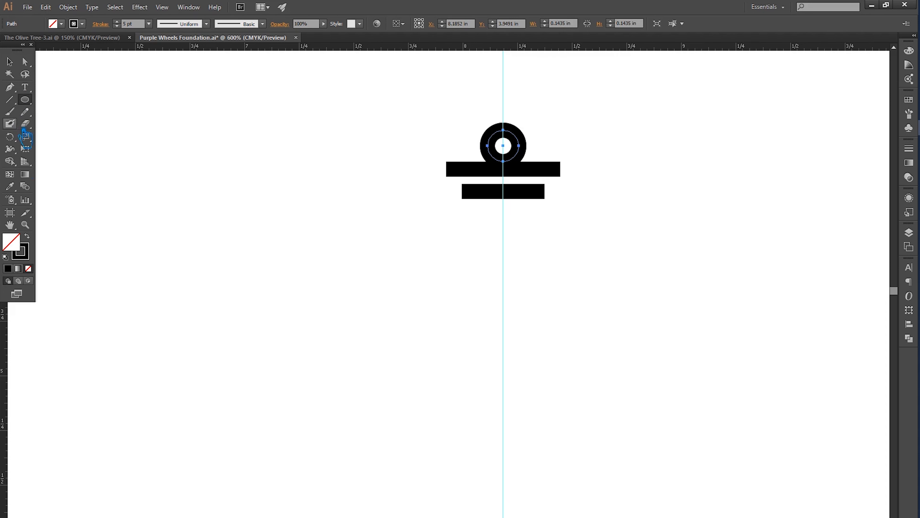
pyautogui.click(27, 236)
pyautogui.click(10, 62)
pyautogui.click(199, 149)
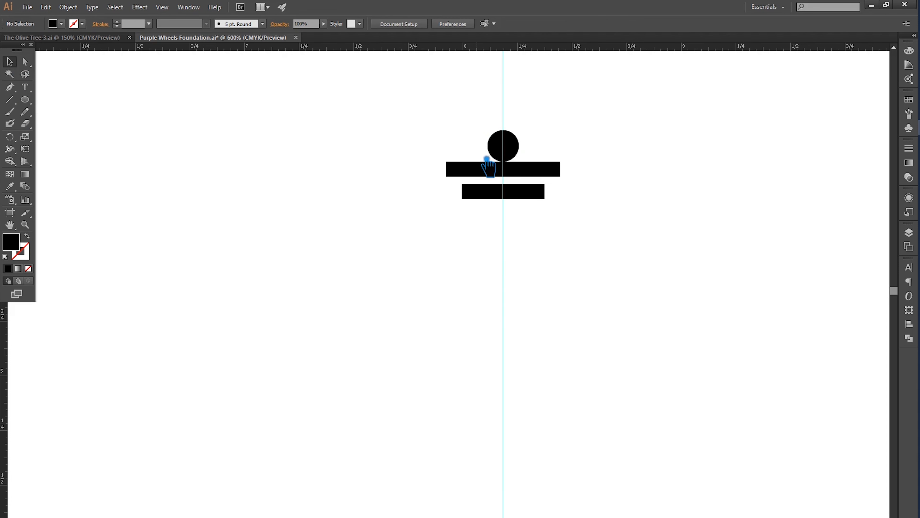
# Move the black circle up along the guide to leave a gap above the upper bar.
pyautogui.moveTo(520, 153); pyautogui.dragTo(514, 143)
pyautogui.click(588, 154)
pyautogui.click(585, 154)
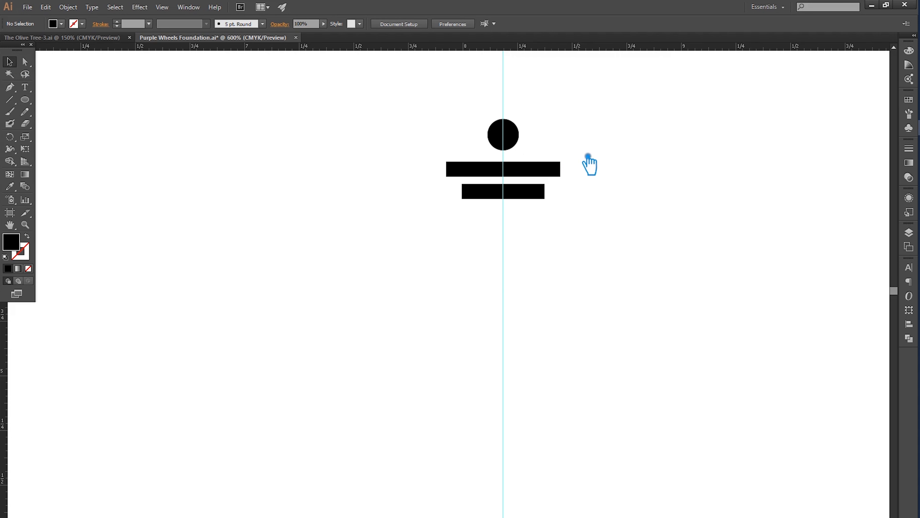
# Apply the 5 pt. Round brush definition to both horizontal bars so their ends are rounded.
pyautogui.moveTo(591, 216); pyautogui.dragTo(421, 160)
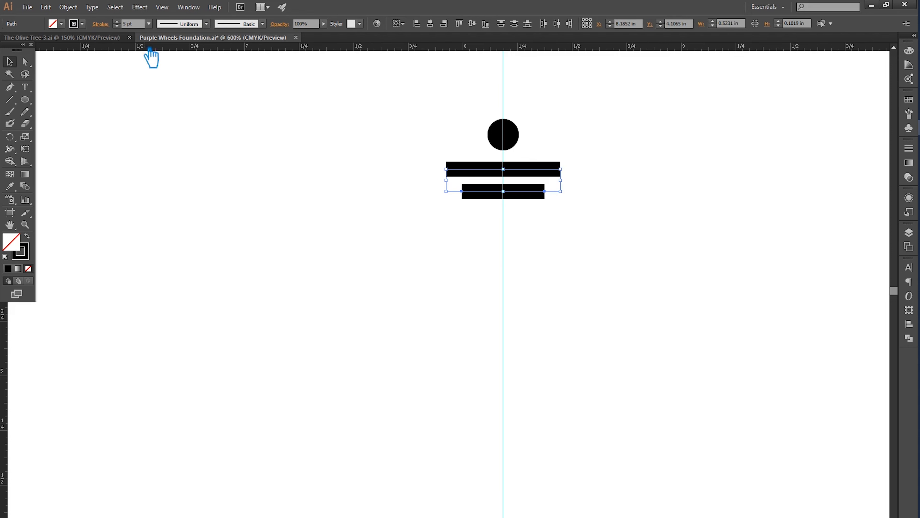
pyautogui.click(207, 24)
pyautogui.click(263, 24)
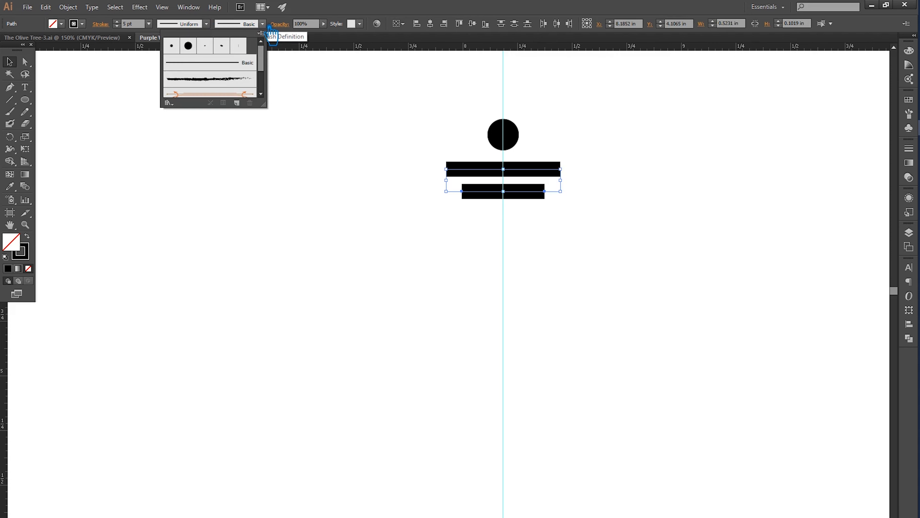
pyautogui.click(172, 46)
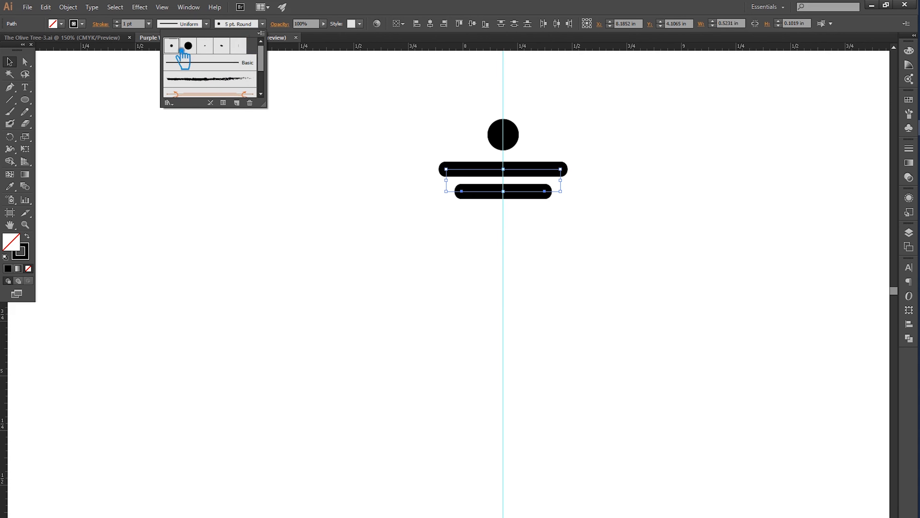
pyautogui.click(334, 157)
pyautogui.click(333, 155)
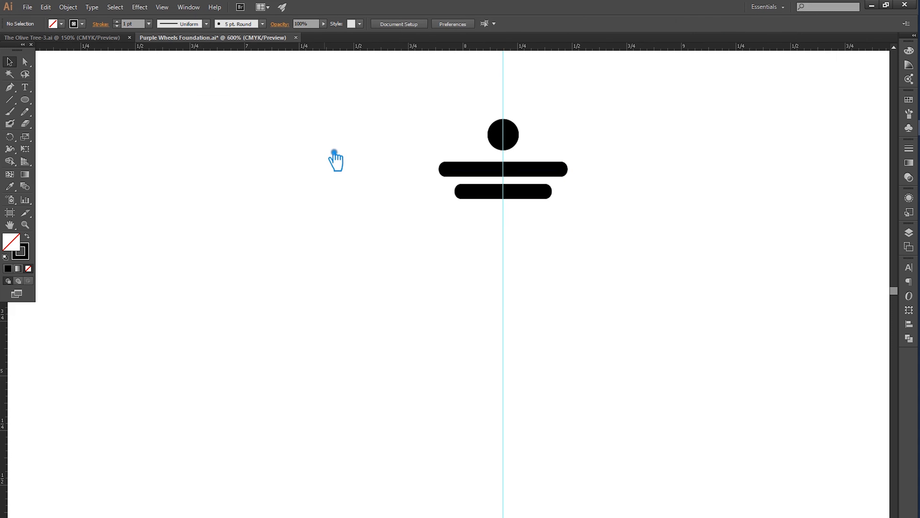
pyautogui.moveTo(526, 212); pyautogui.dragTo(478, 167)
pyautogui.click(554, 213)
pyautogui.hotkey('ctrl', ';')
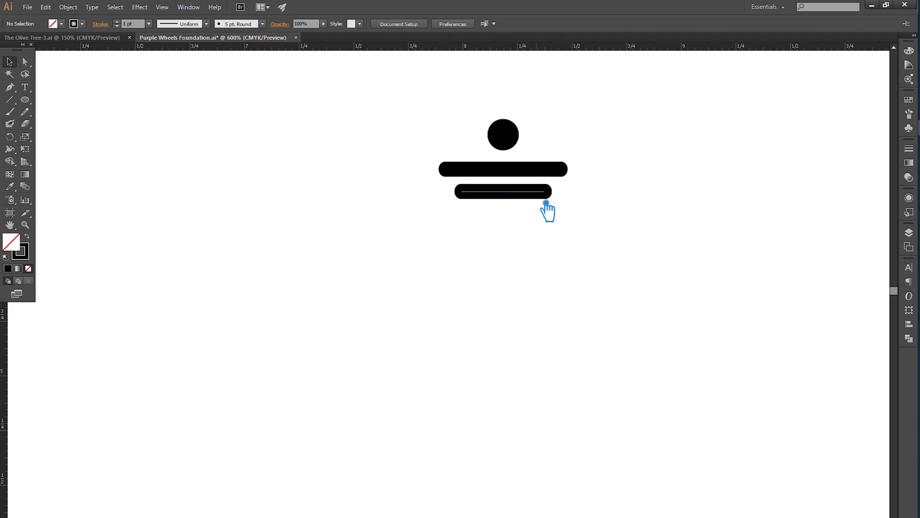
# Add an anchor point with the Pen tool at the middle of the lower bar and of the upper bar, where the guide crosses them.
pyautogui.click(536, 199)
pyautogui.hotkey('ctrl', 'shift', 'b')
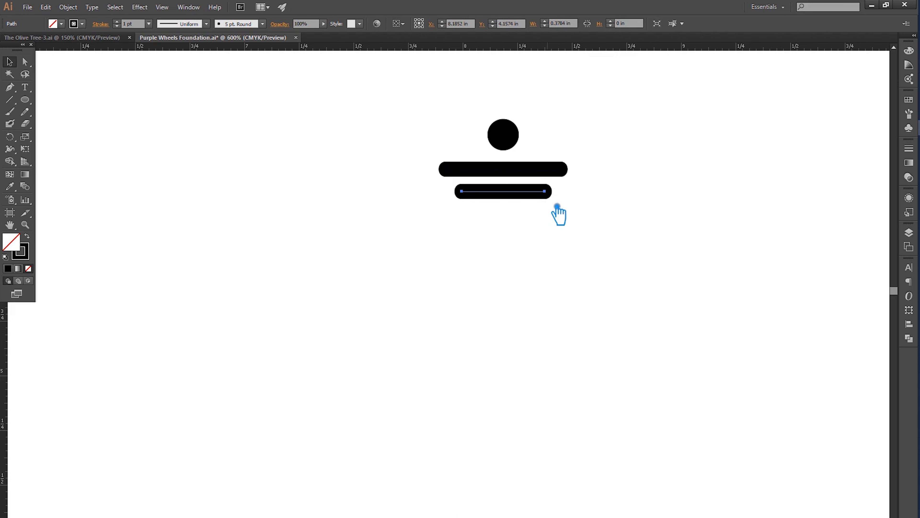
pyautogui.hotkey('ctrl', ';')
pyautogui.hotkey('ctrl', 'shift', 'b')
pyautogui.press('p')
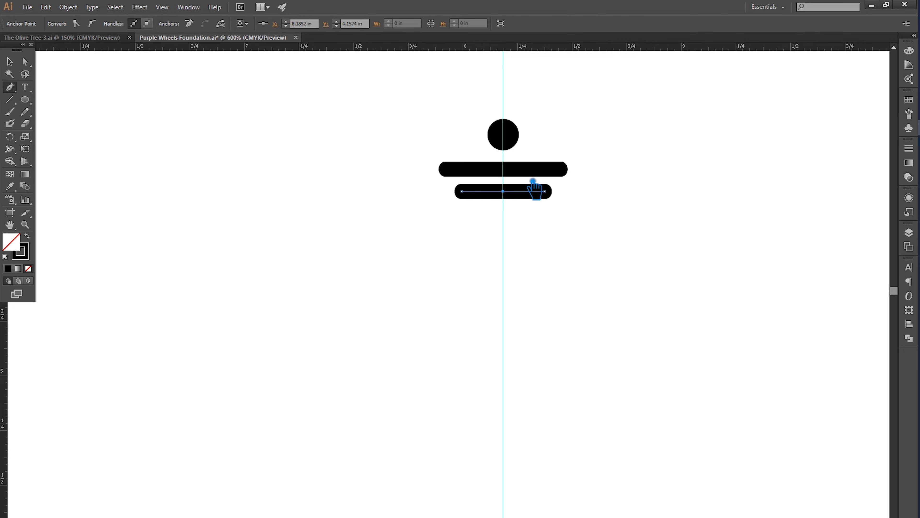
pyautogui.keyDown('ctrl'); pyautogui.click(533, 178); pyautogui.keyUp('ctrl')
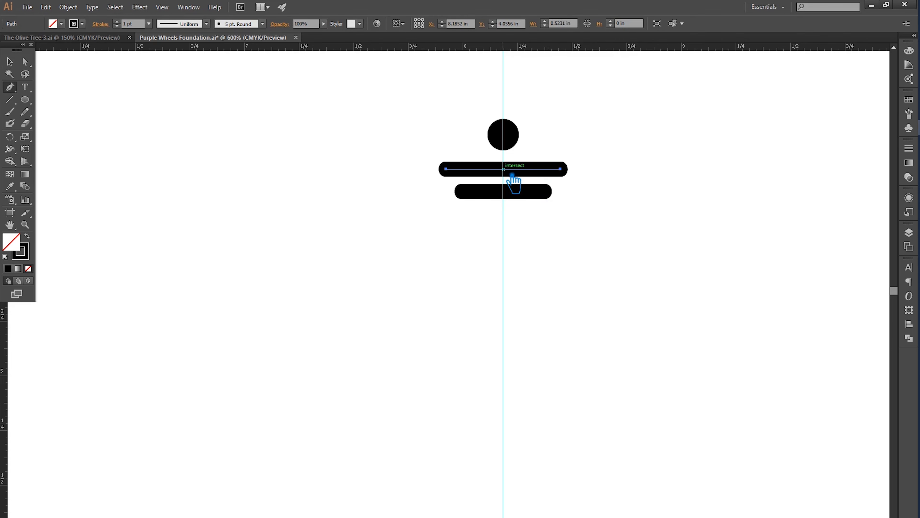
pyautogui.click(512, 175)
pyautogui.click(10, 62)
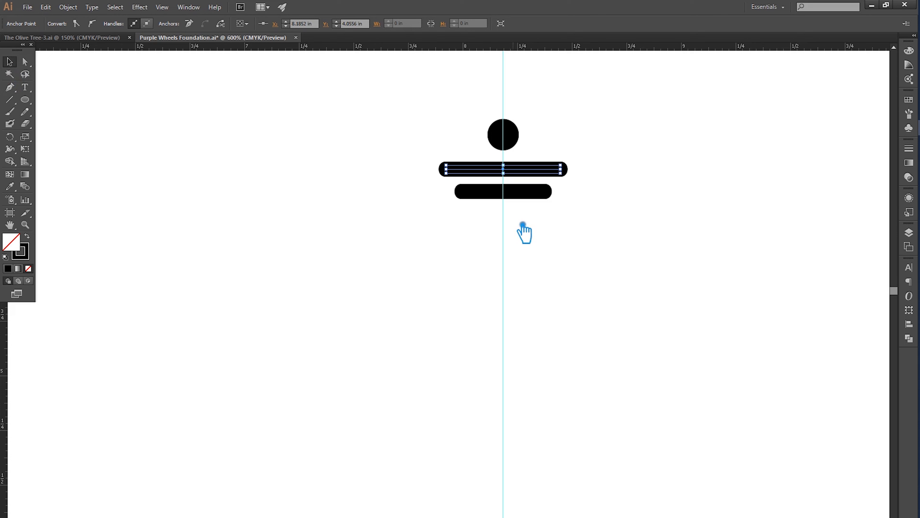
# Move the middle anchor points of both bars up together with the circle by about 0.1 in, bending the bars into chevrons.
pyautogui.press('a')
pyautogui.moveTo(528, 220); pyautogui.dragTo(484, 120)
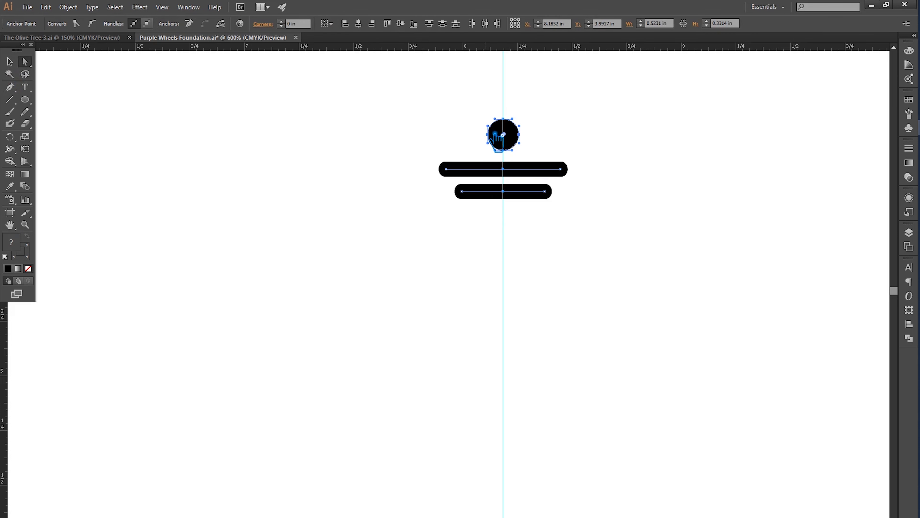
pyautogui.press('Up')
pyautogui.press('Up')
pyautogui.press('Up')
pyautogui.press('Up')
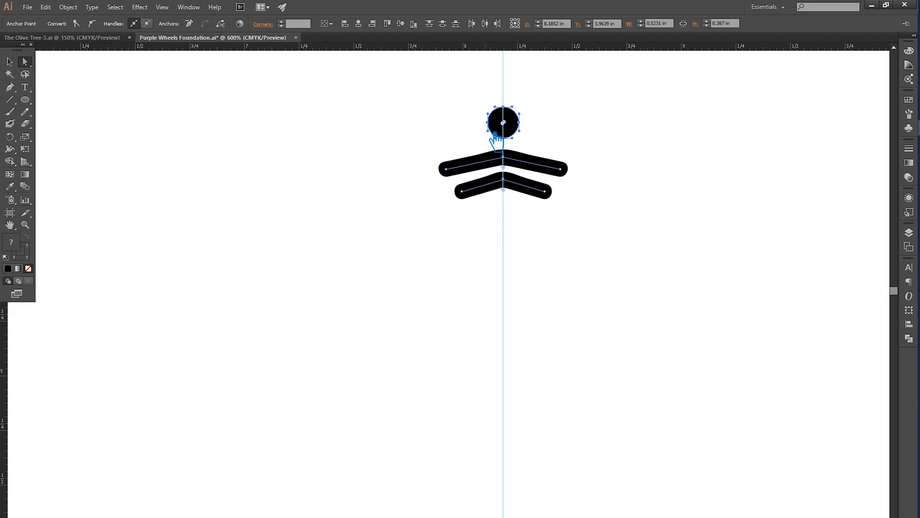
pyautogui.press('Up')
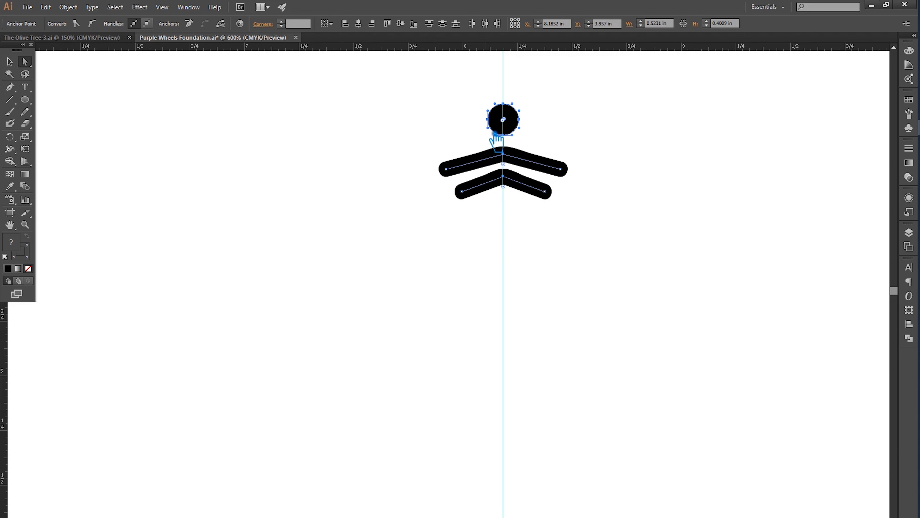
pyautogui.press('Up')
pyautogui.press('Up')
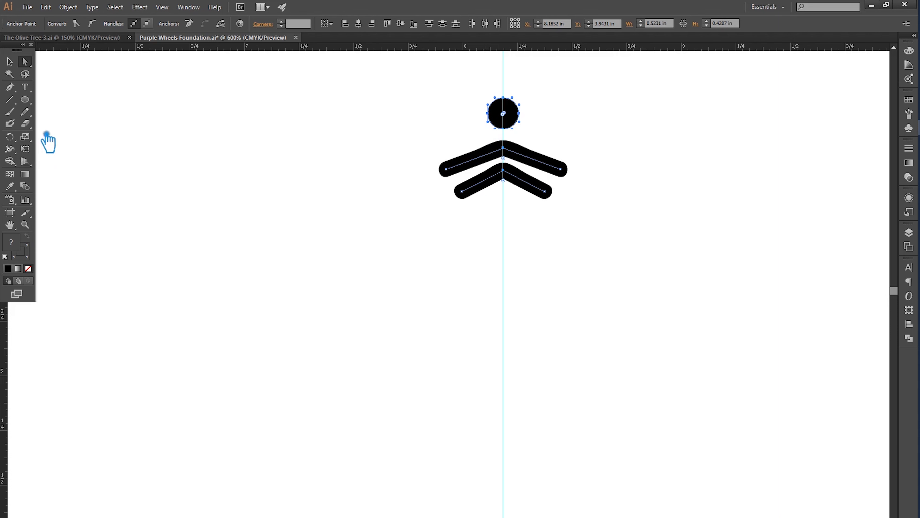
pyautogui.click(249, 114)
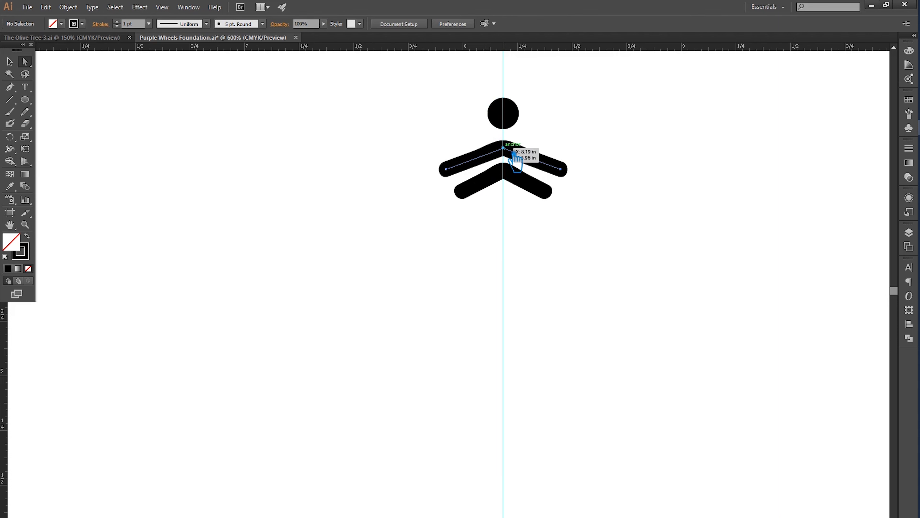
# Round the upper chevron's middle corner to a 0.4 in radius and also round the lower chevron's middle corner.
pyautogui.click(504, 149)
pyautogui.scroll(1, 271, 23)
pyautogui.scroll(2, 272, 23)
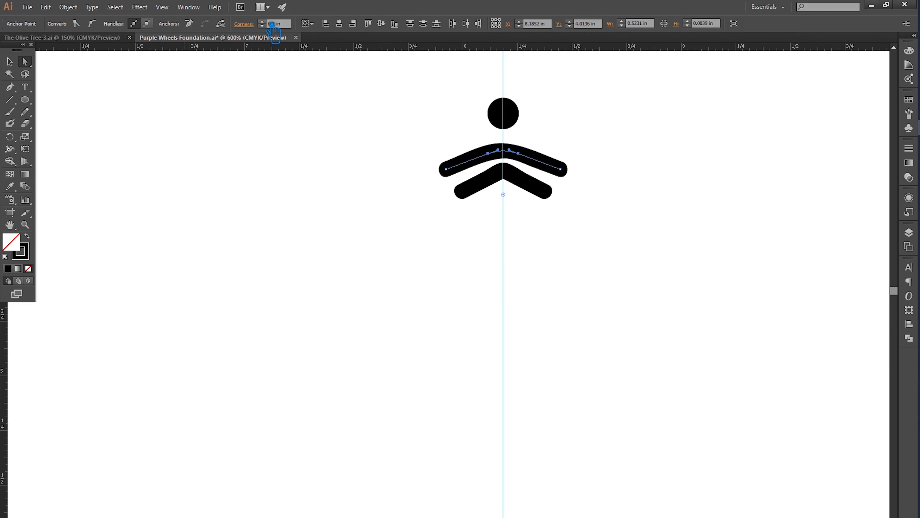
pyautogui.scroll(1, 271, 24)
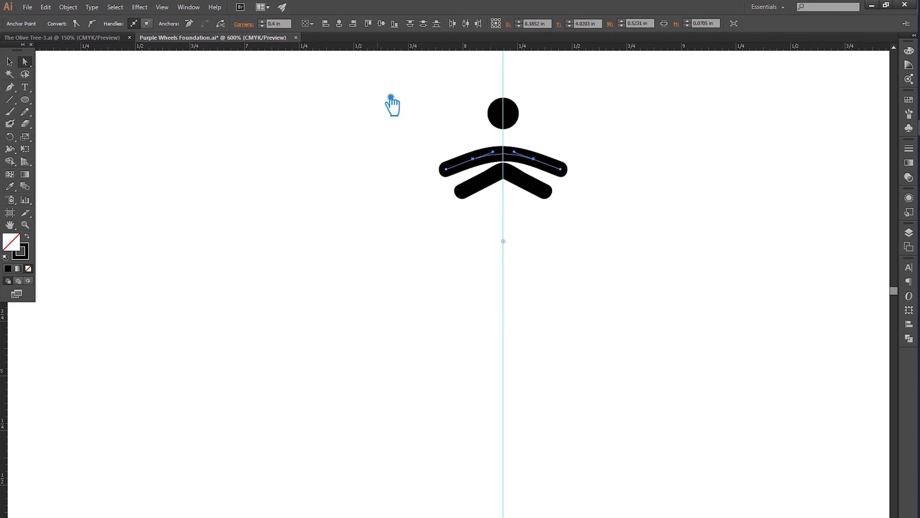
pyautogui.click(504, 170)
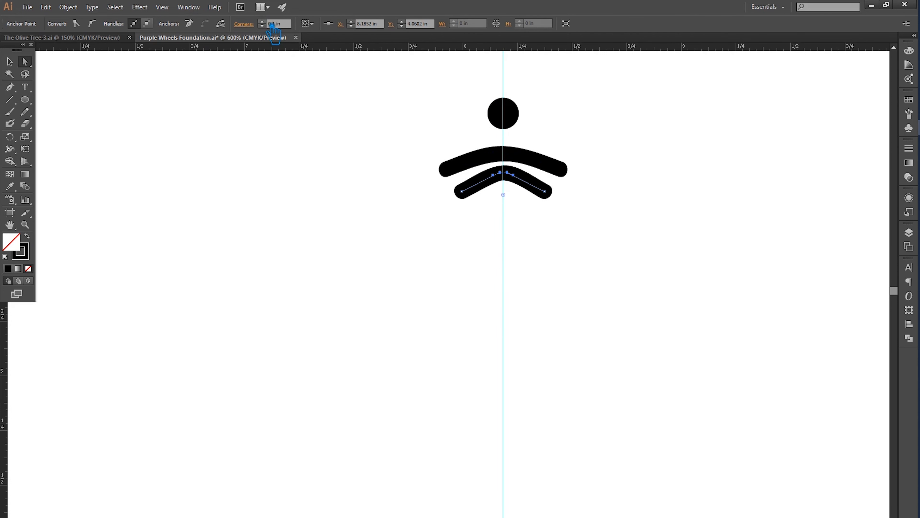
pyautogui.scroll(3, 274, 24)
pyautogui.click(587, 139)
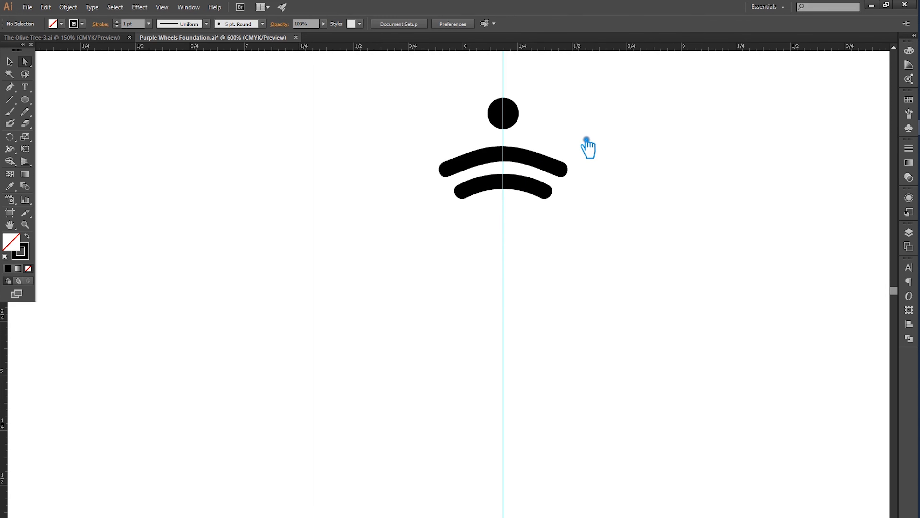
# Undo the corner rounding on both chevron bars.
pyautogui.click(514, 159)
pyautogui.hotkey('ctrl', 'z')
pyautogui.hotkey('ctrl', 'z')
pyautogui.hotkey('ctrl', 'z')
pyautogui.hotkey('ctrl', 'z')
pyautogui.hotkey('ctrl', 'z')
pyautogui.hotkey('ctrl', 'z')
pyautogui.hotkey('ctrl', 'z')
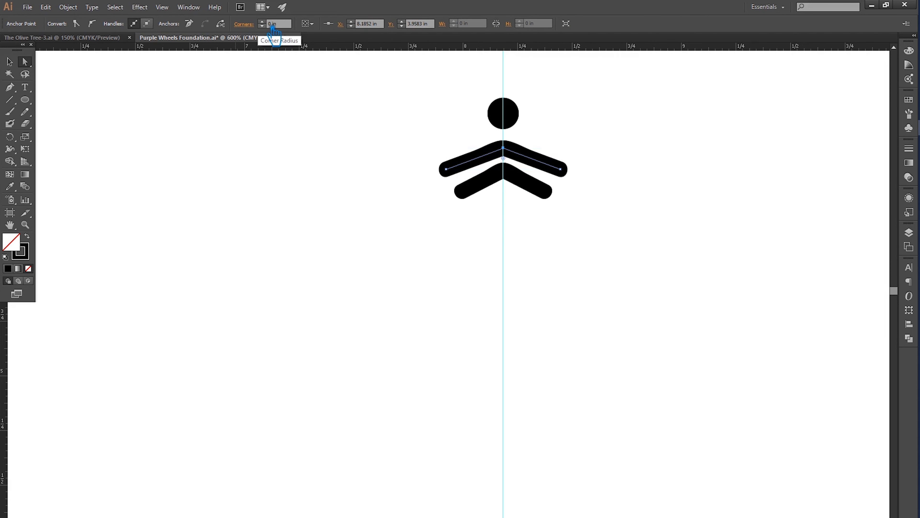
# Round the upper chevron's middle corner to a 0.6 in radius and also round the lower chevron's middle corner.
pyautogui.scroll(6, 272, 26)
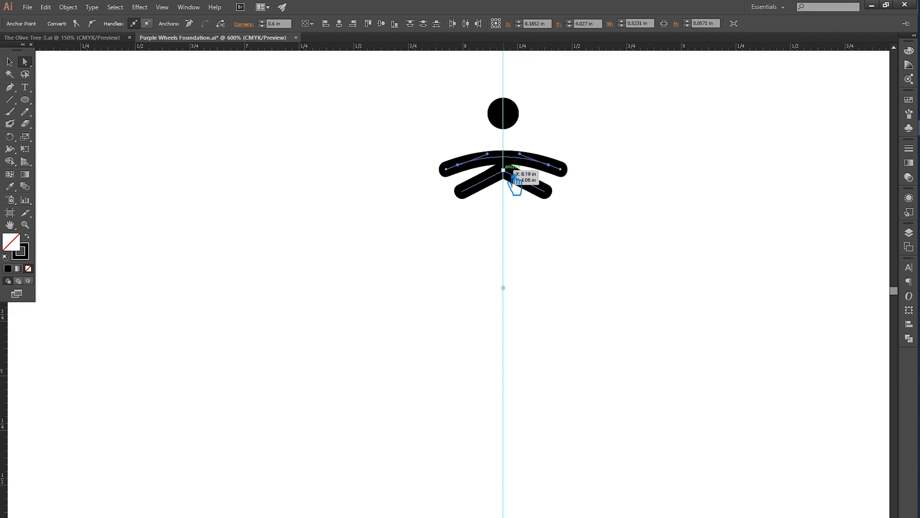
pyautogui.click(504, 180)
pyautogui.scroll(5, 273, 26)
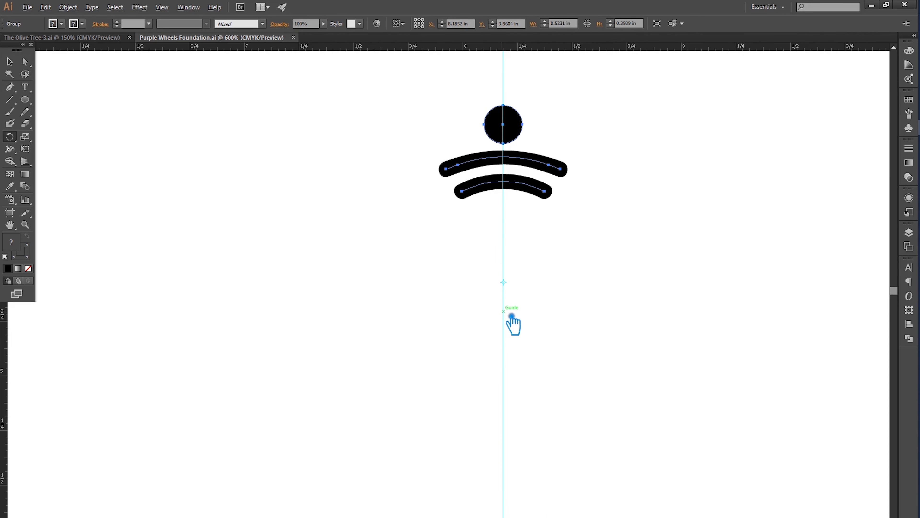
# Try a ring of six figures by copying the figure at 60° around a point on the guide below it and repeating the transformation.
pyautogui.keyDown('alt'); pyautogui.click(511, 316); pyautogui.keyUp('alt')
pyautogui.write('60')
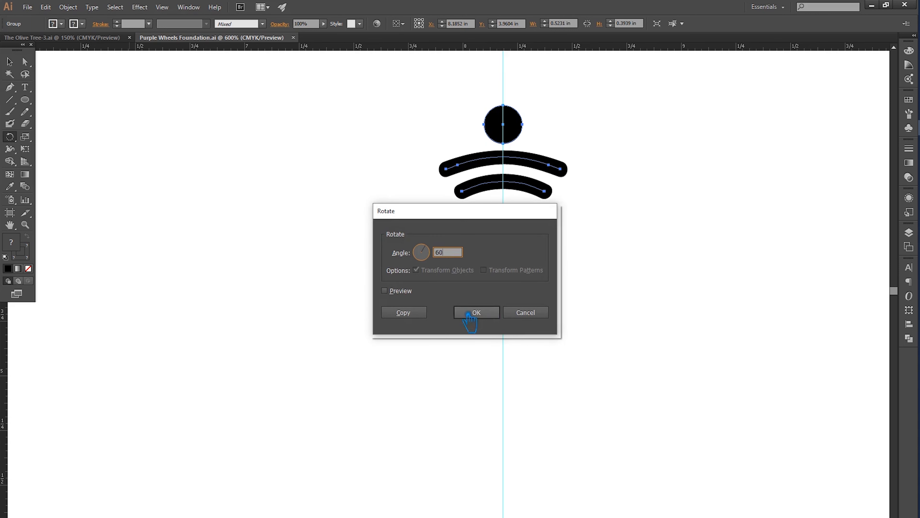
pyautogui.click(421, 314)
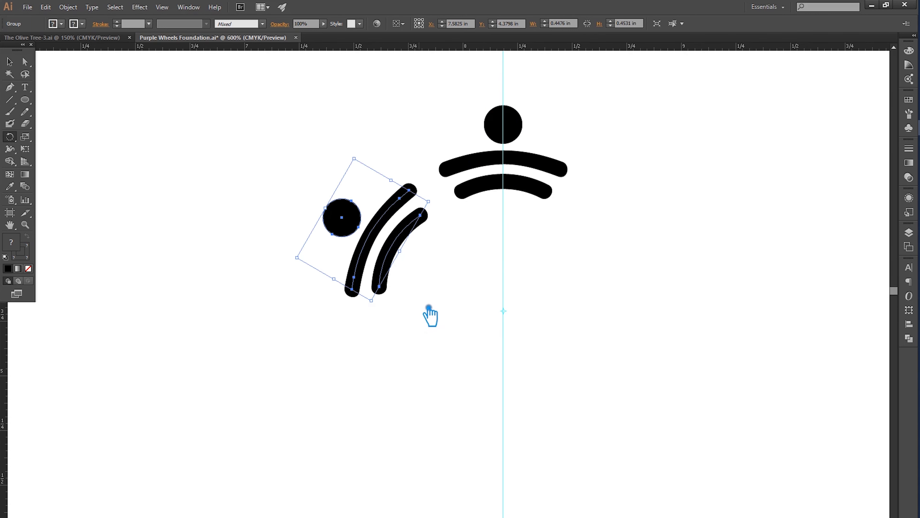
pyautogui.hotkey('ctrl', 'd')
pyautogui.hotkey('ctrl', 'd')
pyautogui.hotkey('ctrl', 'd')
pyautogui.hotkey('ctrl', 'd')
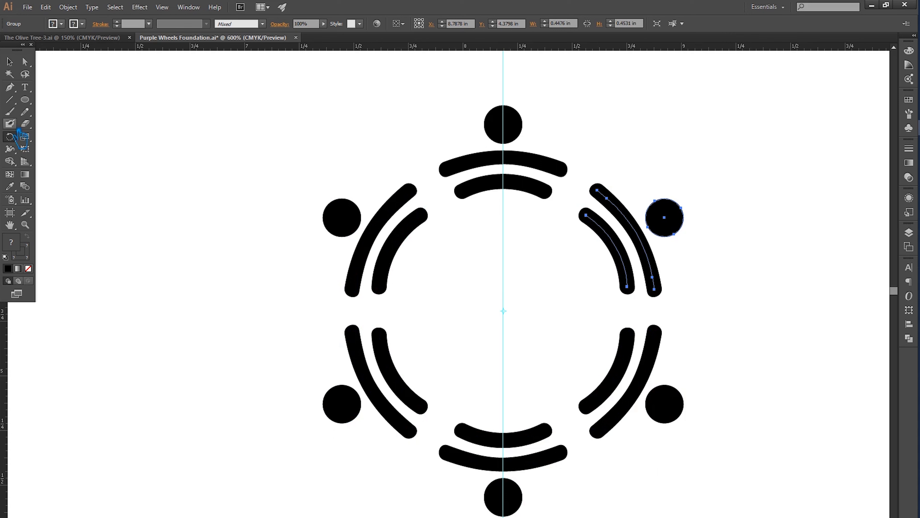
# Undo all the rotated copies so only the original figure remains.
pyautogui.hotkey('ctrl', 'z')
pyautogui.hotkey('ctrl', 'z')
pyautogui.hotkey('ctrl', 'z')
pyautogui.hotkey('ctrl', 'z')
pyautogui.hotkey('ctrl', 'z')
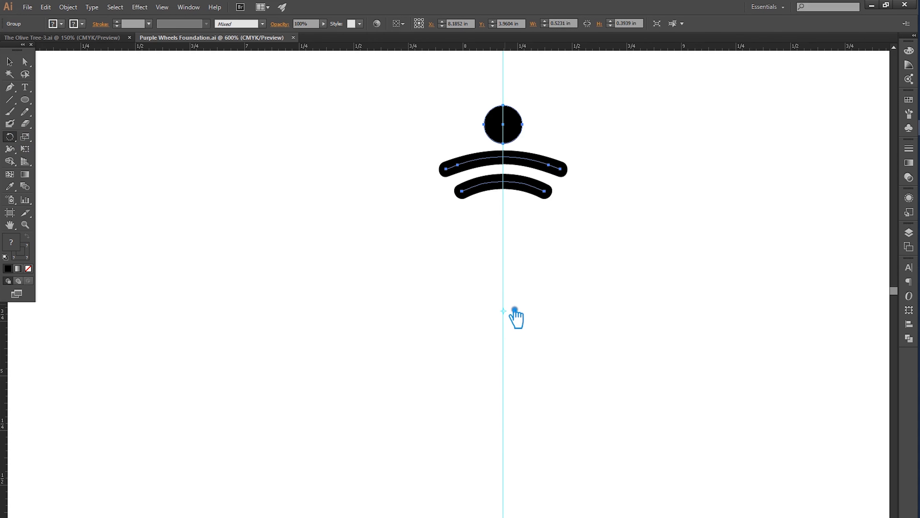
# Copy the figure at 60° around a slightly higher point on the guide and repeat until six figures form a closed ring.
pyautogui.keyDown('alt'); pyautogui.click(513, 307); pyautogui.keyUp('alt')
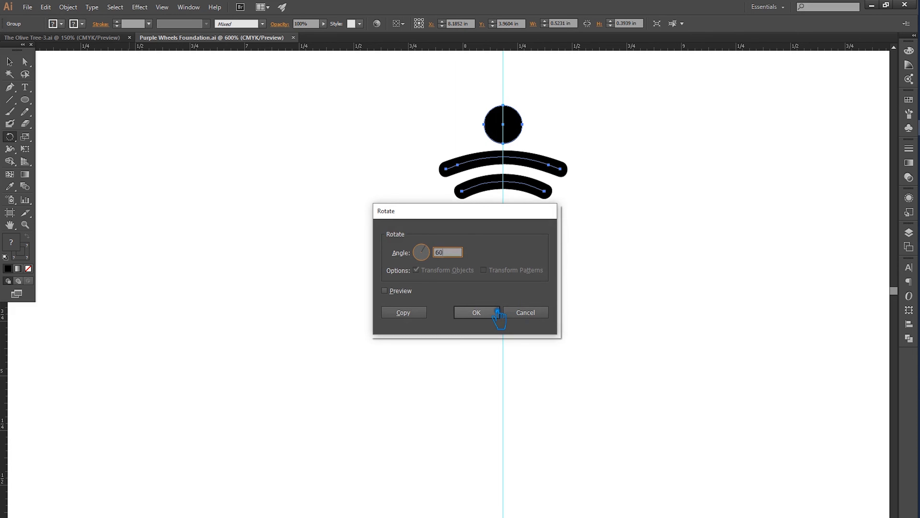
pyautogui.click(411, 313)
pyautogui.hotkey('ctrl', 'd')
pyautogui.hotkey('ctrl', 'd')
pyautogui.hotkey('ctrl', 'd')
pyautogui.hotkey('ctrl', 'd')
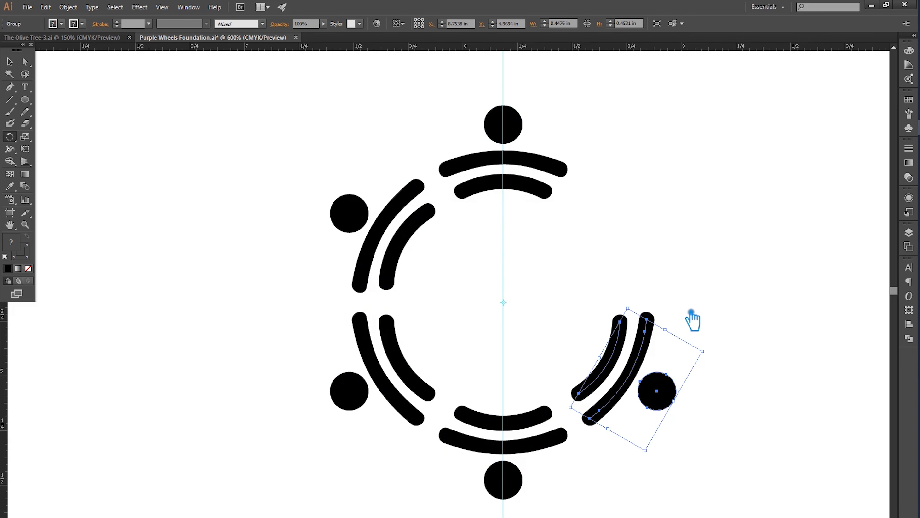
pyautogui.press('v')
pyautogui.click(227, 135)
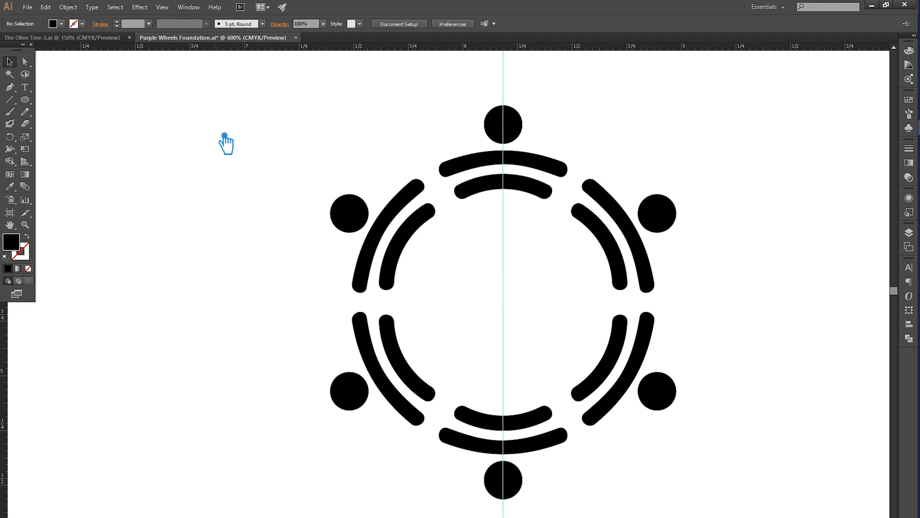
# Ungroup all six figures of the ring into separate circles and curved bars.
pyautogui.scroll(-1, 283, 149)
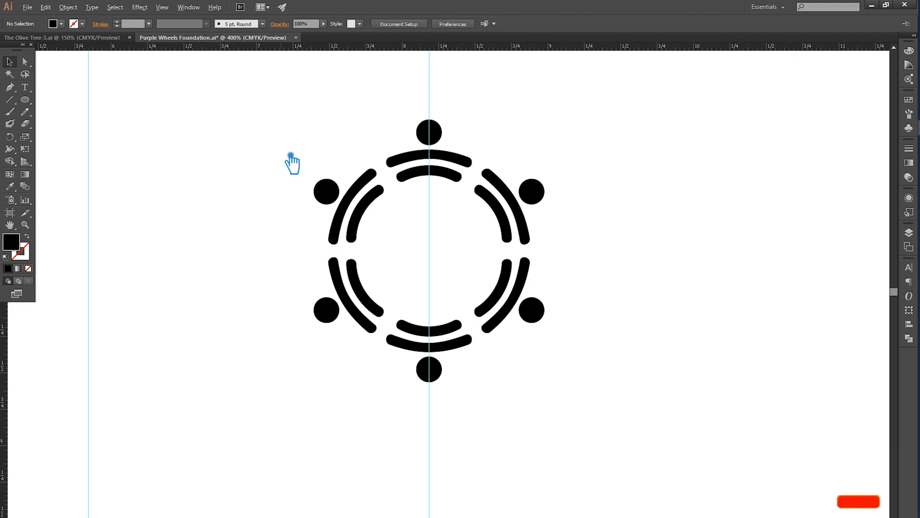
pyautogui.click(507, 325)
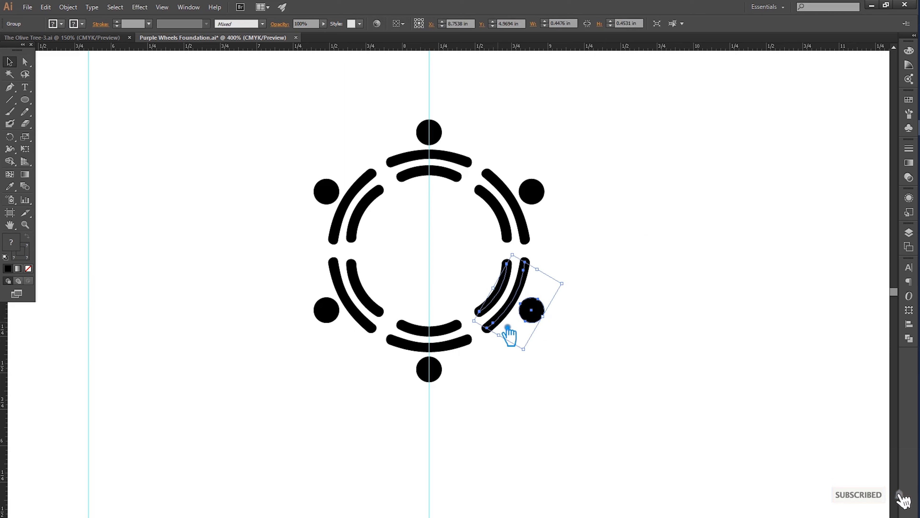
pyautogui.click(592, 344)
pyautogui.click(543, 318)
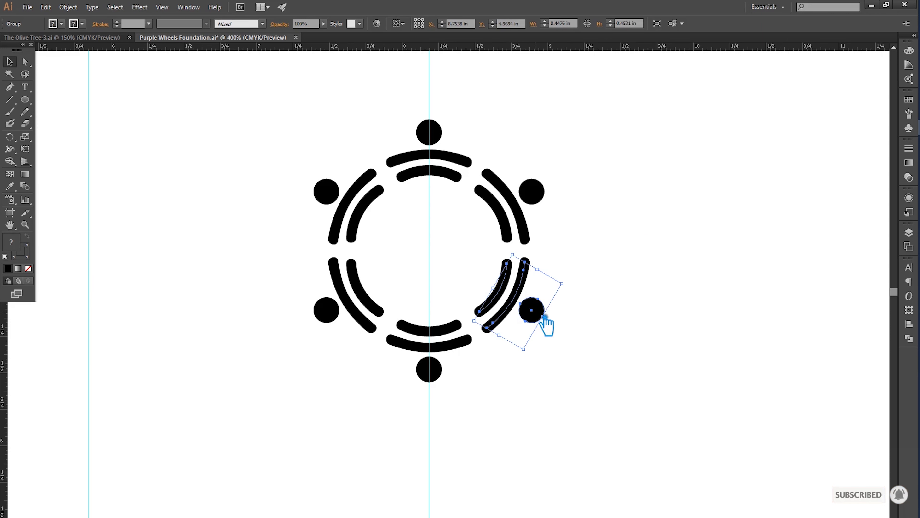
pyautogui.click(617, 339)
pyautogui.moveTo(616, 340); pyautogui.dragTo(345, 158)
pyautogui.rightClick(355, 189)
pyautogui.click(381, 246)
# Select the six outer circles and group them together.
pyautogui.click(429, 132)
pyautogui.keyDown('shift'); pyautogui.click(531, 191); pyautogui.keyUp('shift')
pyautogui.keyDown('shift'); pyautogui.click(327, 192); pyautogui.keyUp('shift')
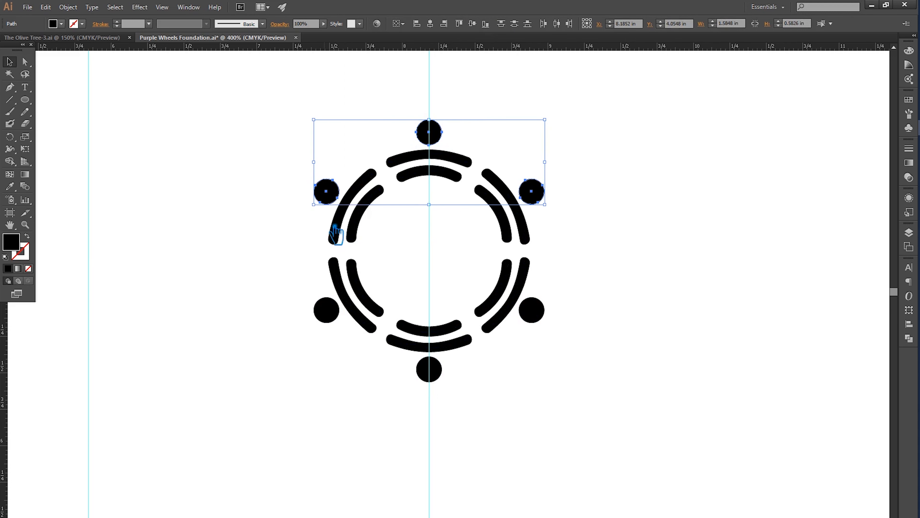
pyautogui.keyDown('shift'); pyautogui.click(325, 309); pyautogui.keyUp('shift')
pyautogui.keyDown('shift'); pyautogui.click(441, 371); pyautogui.keyUp('shift')
pyautogui.keyDown('shift'); pyautogui.click(536, 313); pyautogui.keyUp('shift')
pyautogui.click(637, 305)
# Group all the curved bars together, leaving out the outer circles.
pyautogui.hotkey('ctrl', 'a')
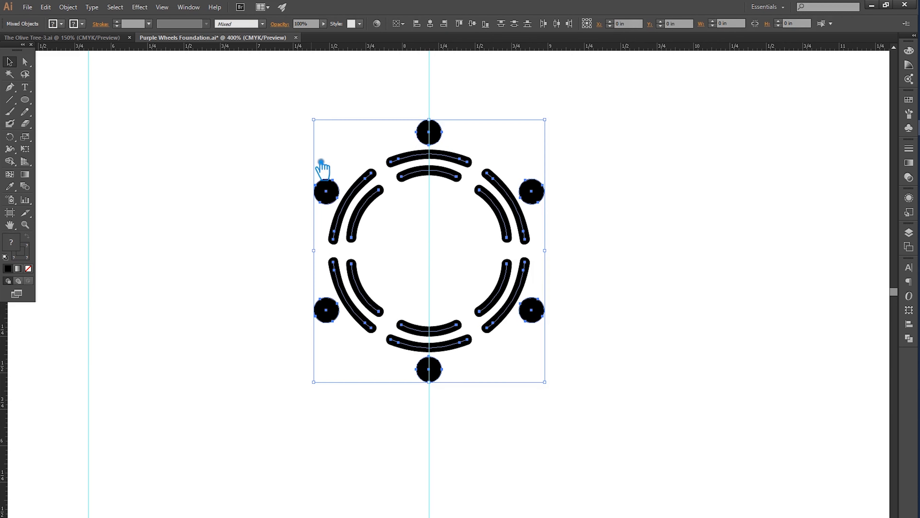
pyautogui.keyDown('shift'); pyautogui.click(325, 192); pyautogui.keyUp('shift')
pyautogui.hotkey('ctrl', 'g')
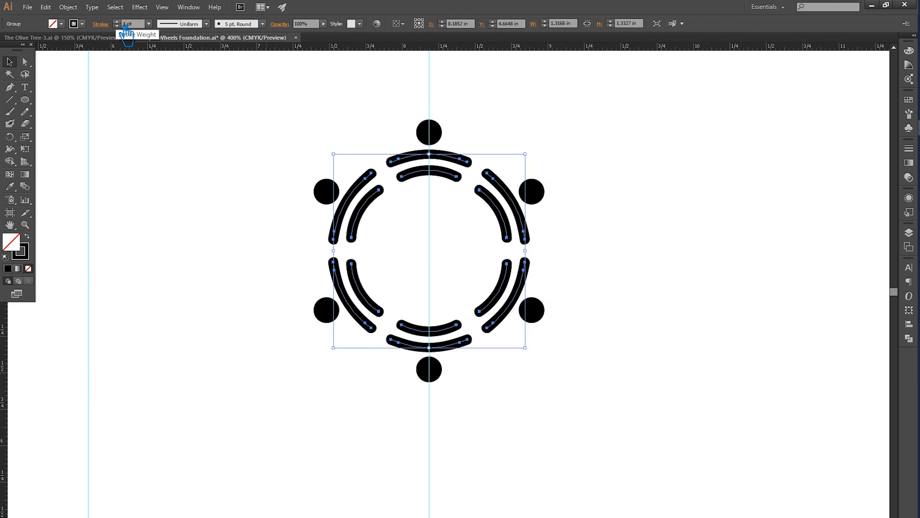
# Set the stroke weight of the curved-bar group to 1.2 pt and save the document.
pyautogui.click(149, 23)
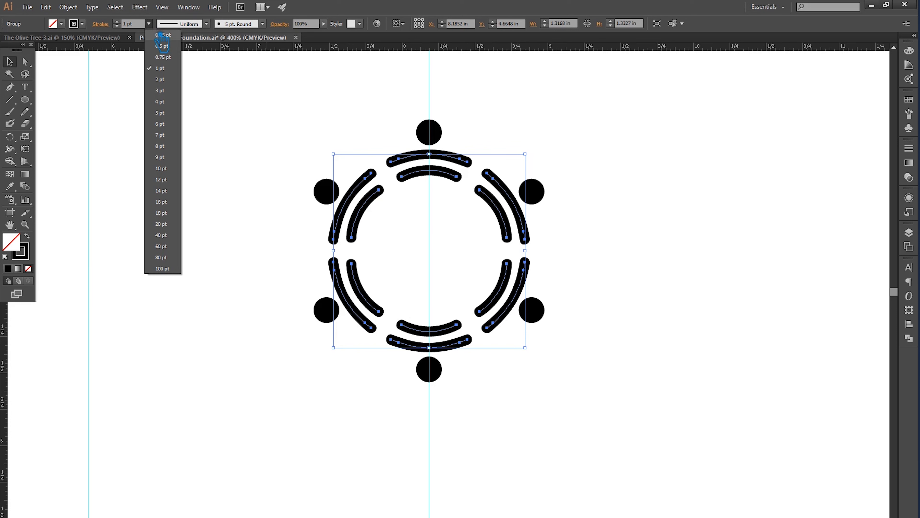
pyautogui.click(132, 24)
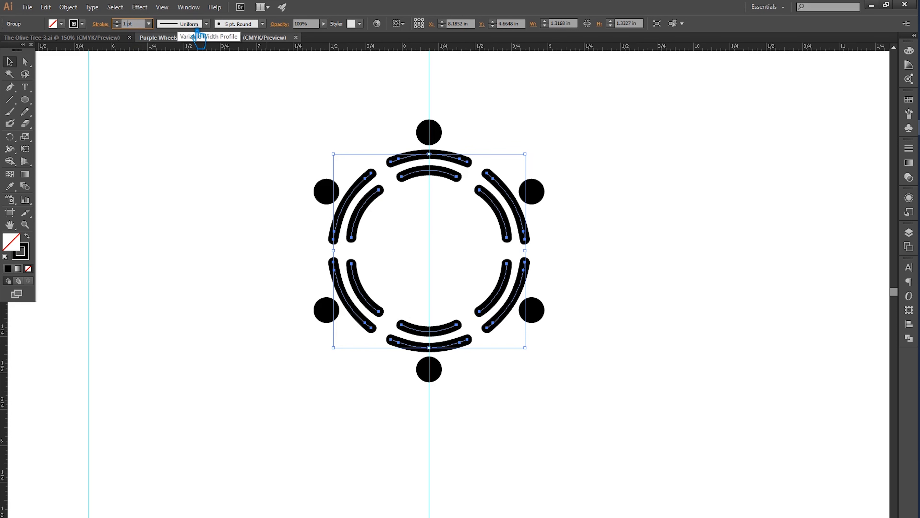
pyautogui.write('.5')
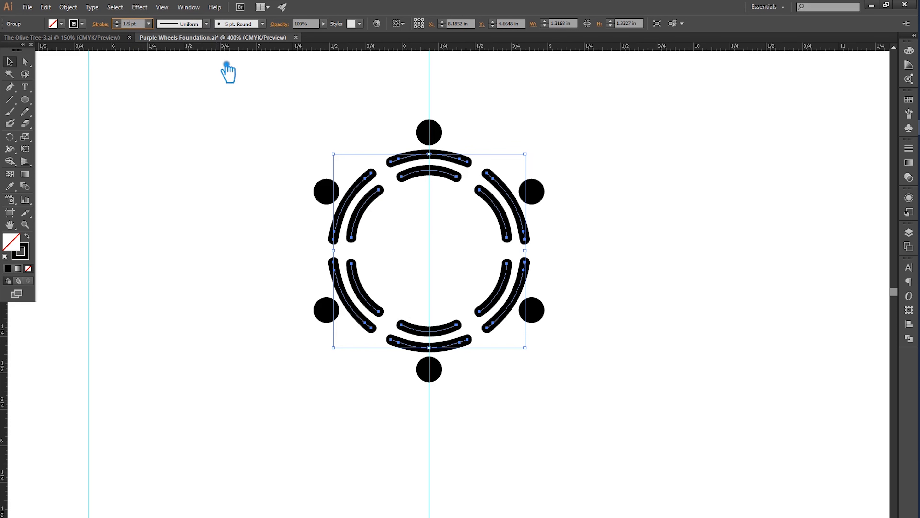
pyautogui.press('Return')
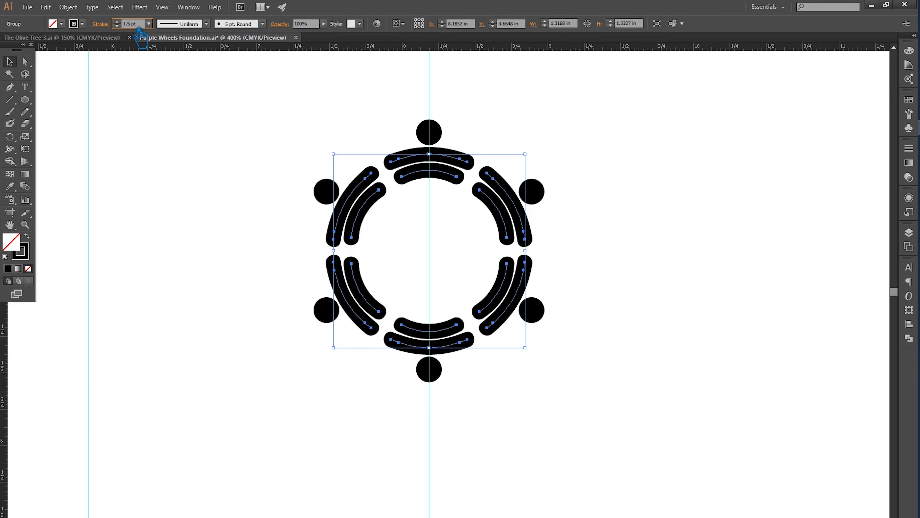
pyautogui.hotkey('shift', 'Left')
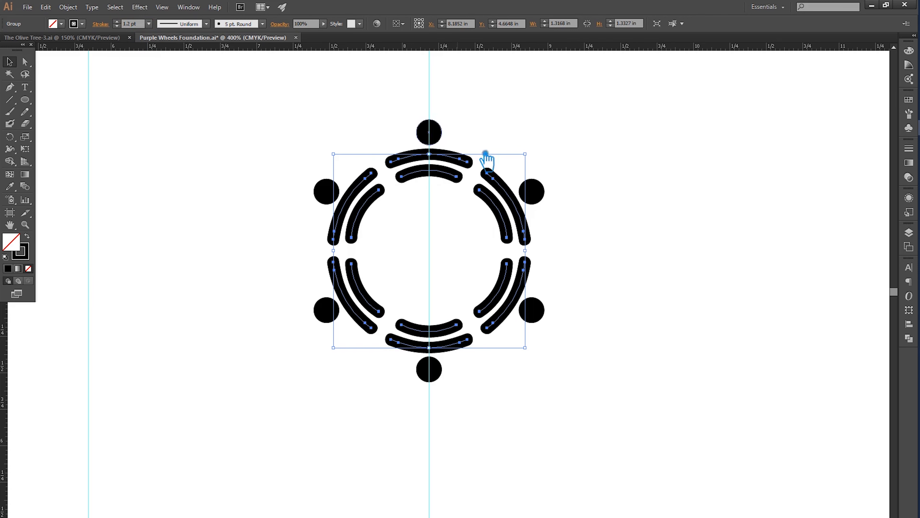
pyautogui.click(613, 174)
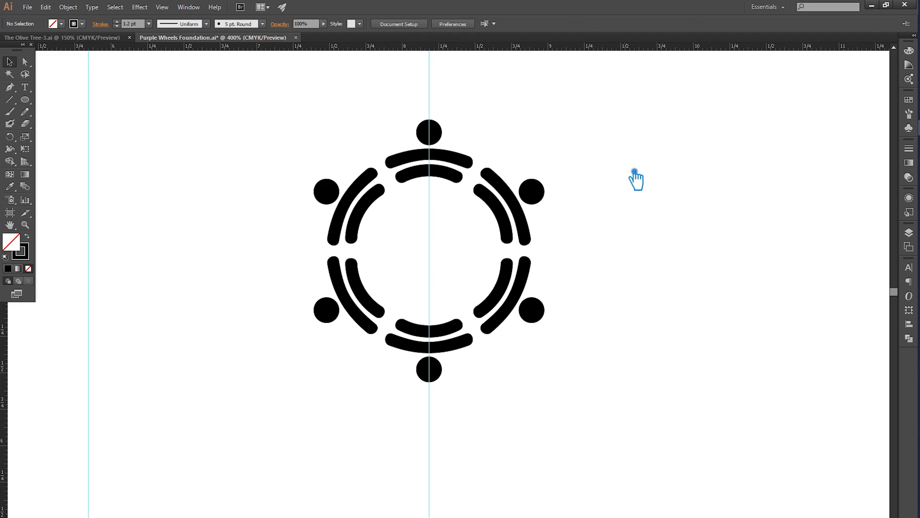
pyautogui.moveTo(609, 398); pyautogui.dragTo(255, 127)
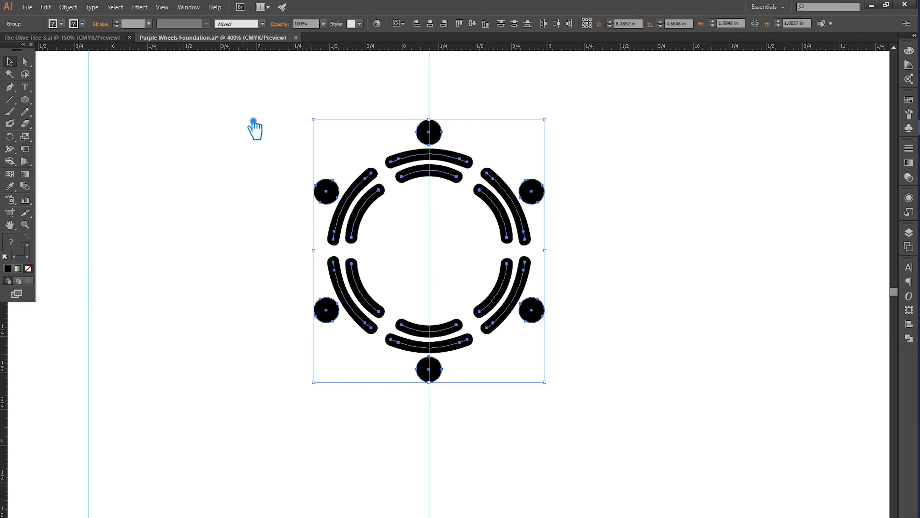
pyautogui.click(603, 200)
pyautogui.hotkey('ctrl', 's')
# Draw an outlined circle inside the ring, centred on the guide, and size it to about 0.85 in across.
pyautogui.moveTo(25, 99); pyautogui.dragTo(65, 123)
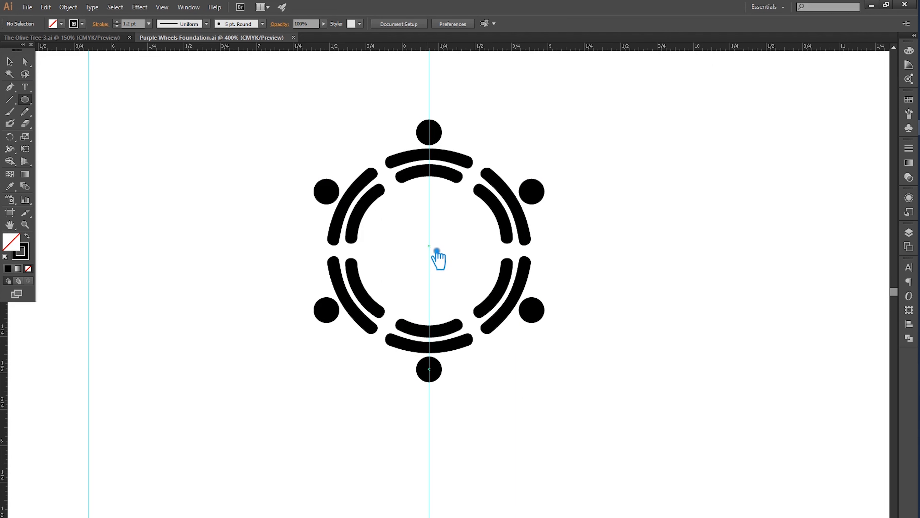
pyautogui.moveTo(436, 253); pyautogui.dragTo(594, 366)
pyautogui.click(10, 62)
pyautogui.moveTo(594, 97); pyautogui.dragTo(503, 155)
# Align the inner circle and the surrounding groups by their vertical centres.
pyautogui.hotkey('ctrl', 'a')
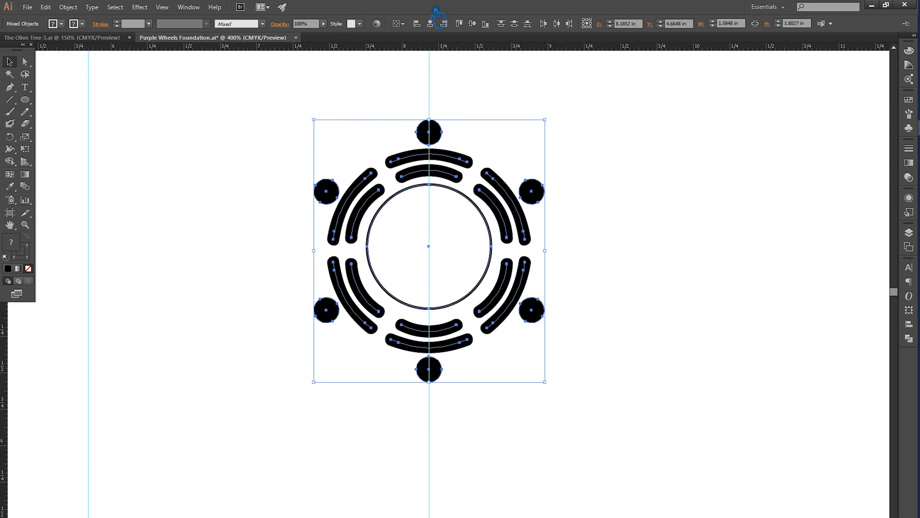
pyautogui.click(474, 24)
pyautogui.click(607, 236)
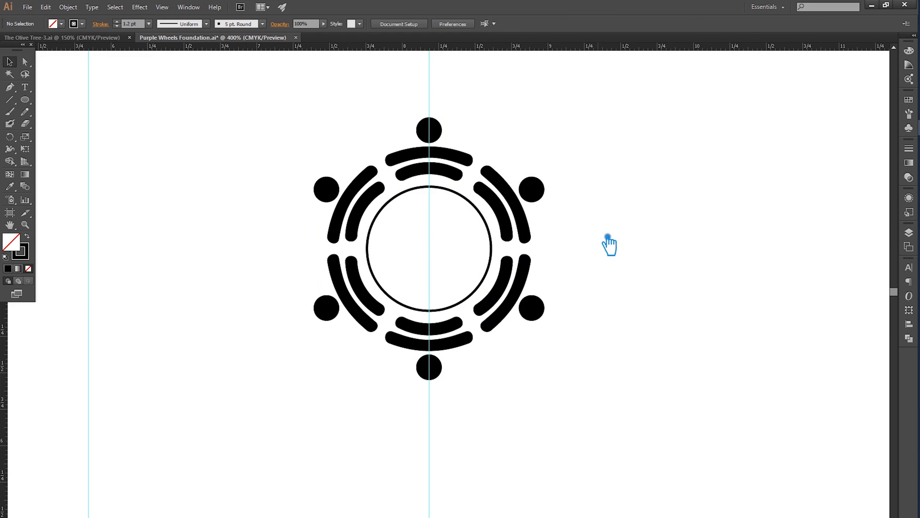
# Resize the inner circle about its centre to about 0.88 in across.
pyautogui.click(492, 254)
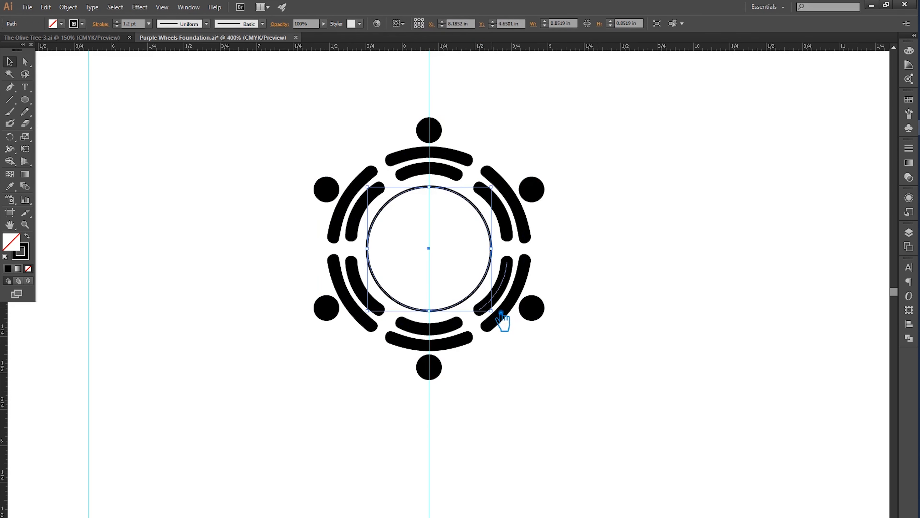
pyautogui.moveTo(500, 315); pyautogui.dragTo(507, 324)
pyautogui.click(651, 270)
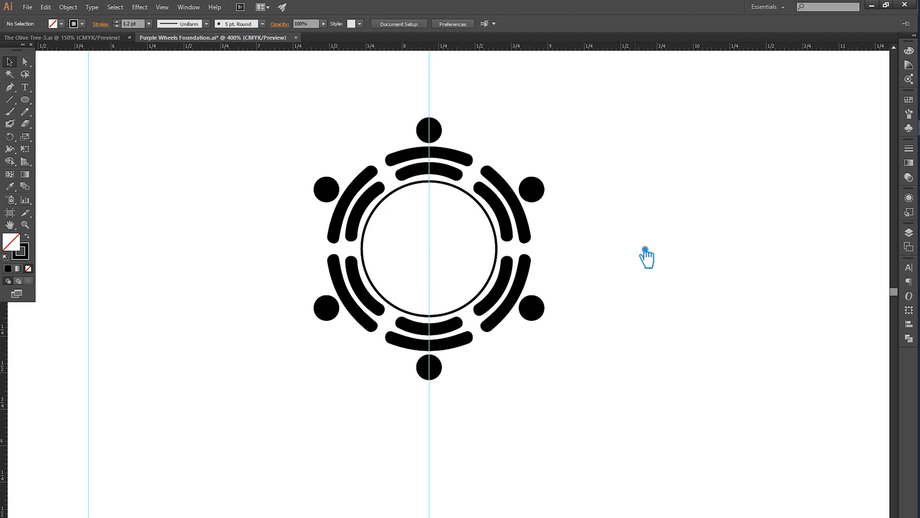
pyautogui.click(496, 244)
pyautogui.moveTo(497, 181)
pyautogui.mouseDown()
pyautogui.moveTo(506, 185)
pyautogui.moveTo(494, 185)
pyautogui.mouseUp()
pyautogui.click(603, 188)
# Set the inner circle's stroke weight to 3 pt.
pyautogui.click(443, 186)
pyautogui.click(117, 21)
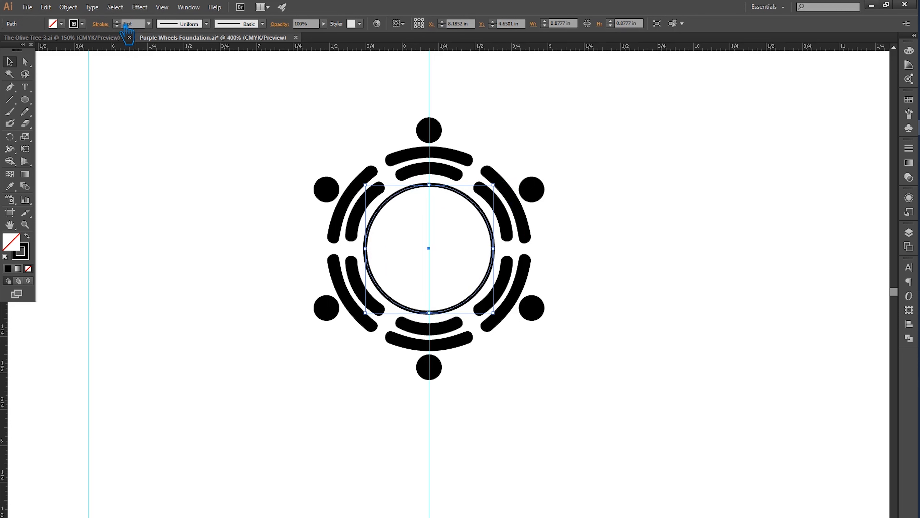
pyautogui.click(116, 21)
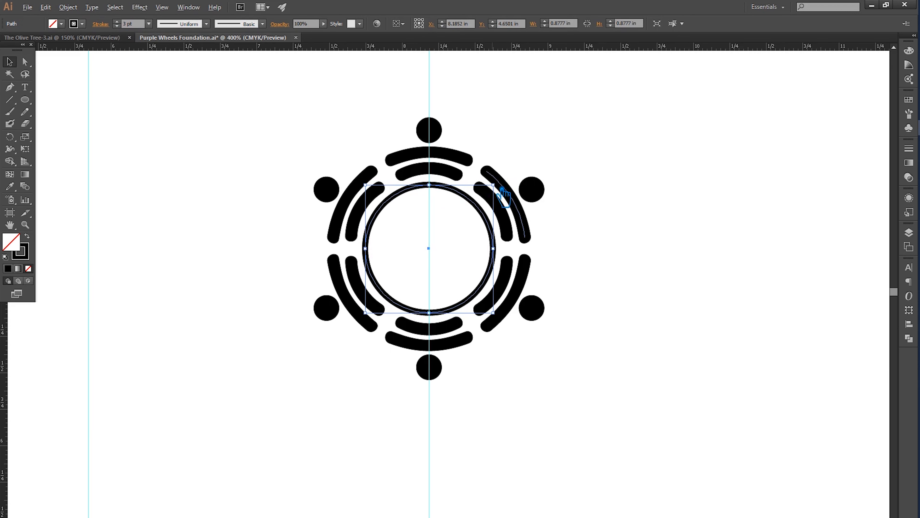
# Shrink the inner circle to about 0.80 in and add a concentric, solid black copy about 0.60 in across inside it.
pyautogui.moveTo(501, 188); pyautogui.dragTo(486, 212)
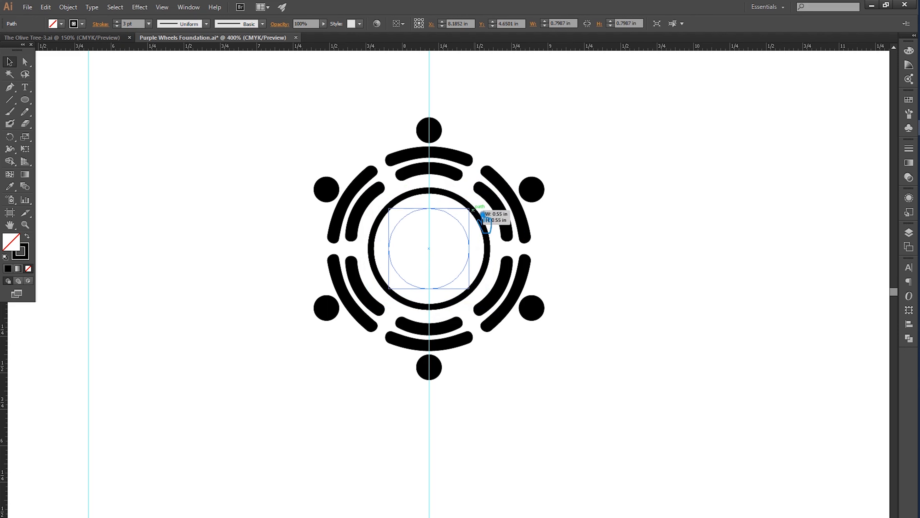
pyautogui.click(27, 237)
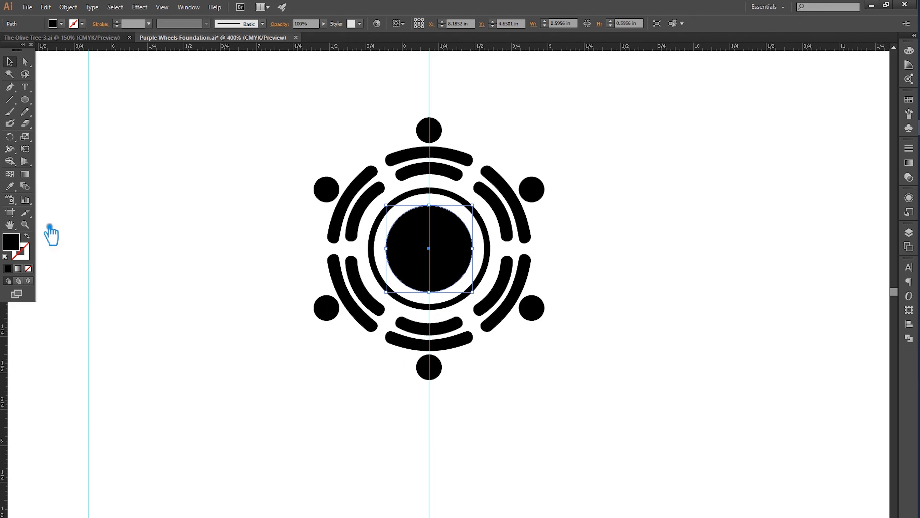
pyautogui.click(236, 177)
# Save the document with the finished centre circles.
pyautogui.moveTo(622, 394); pyautogui.dragTo(211, 96)
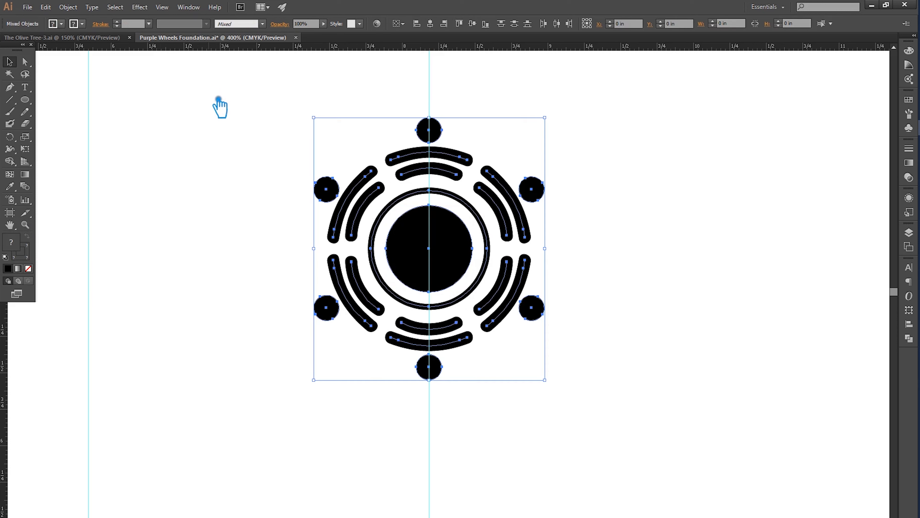
pyautogui.click(680, 240)
pyautogui.hotkey('ctrl', 's')
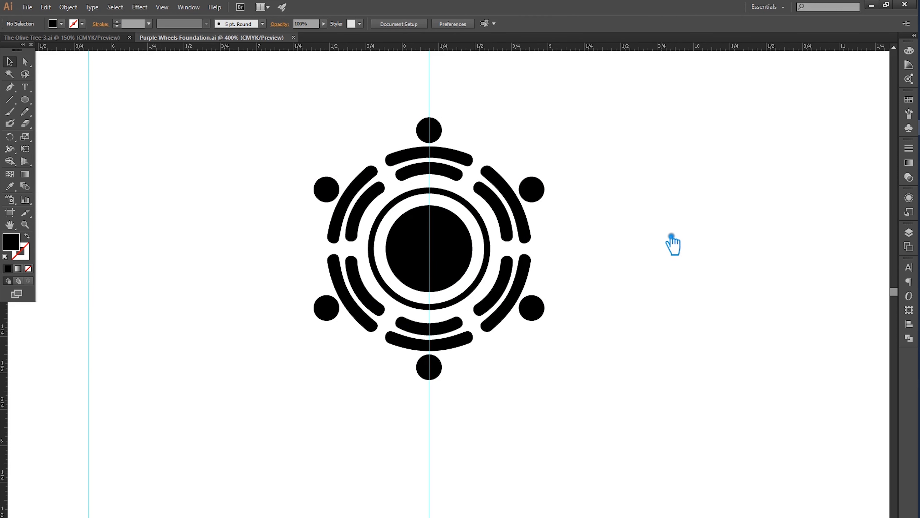
# Set the stroke weight of the outlined circle around the solid centre to 6 pt.
pyautogui.rightClick(474, 210)
pyautogui.click(521, 264)
pyautogui.click(649, 220)
pyautogui.click(467, 211)
pyautogui.click(127, 24)
pyautogui.press('Up')
pyautogui.press('Up')
pyautogui.press('Up')
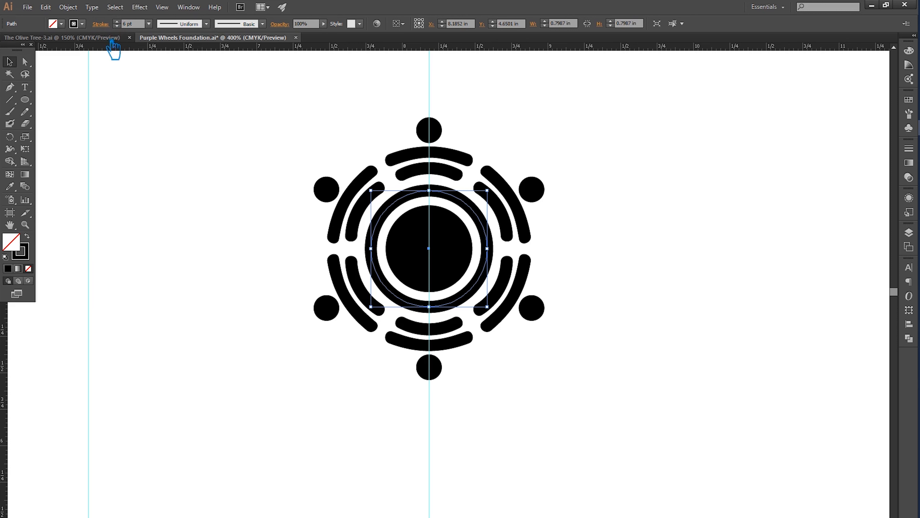
# Enlarge the solid centre circle slightly about its middle and select the whole mark.
pyautogui.click(453, 247)
pyautogui.moveTo(473, 205); pyautogui.dragTo(476, 202)
pyautogui.click(610, 184)
pyautogui.moveTo(586, 412); pyautogui.dragTo(254, 109)
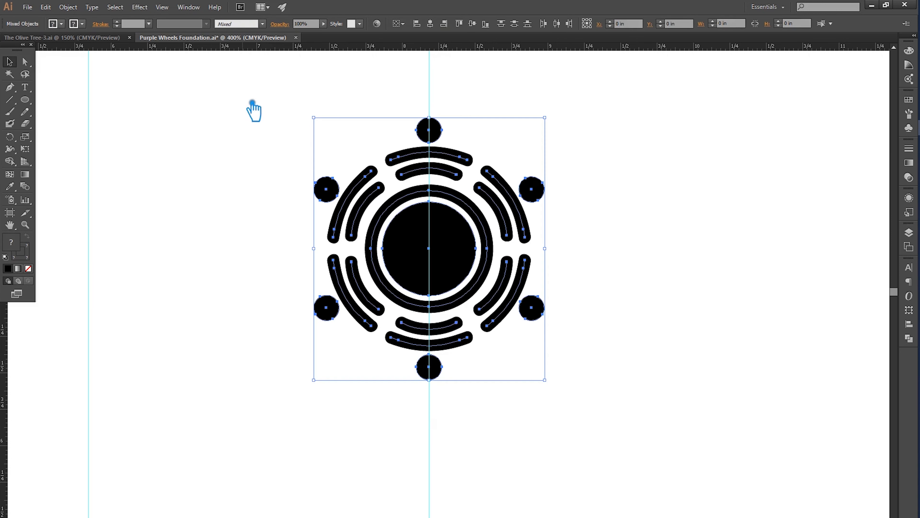
# Ungroup the ring of circle-and-curved-bar figures surrounding the centre circles.
pyautogui.click(246, 89)
pyautogui.click(374, 206)
pyautogui.click(693, 201)
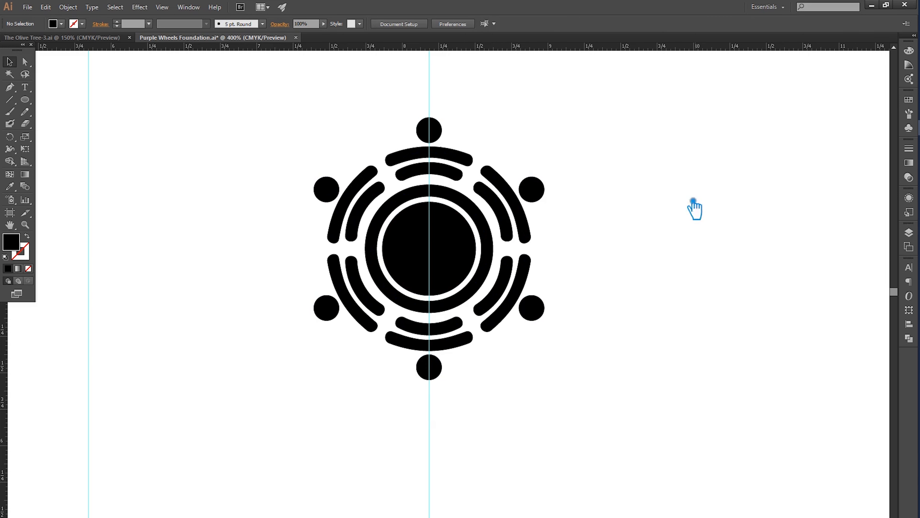
pyautogui.click(427, 199)
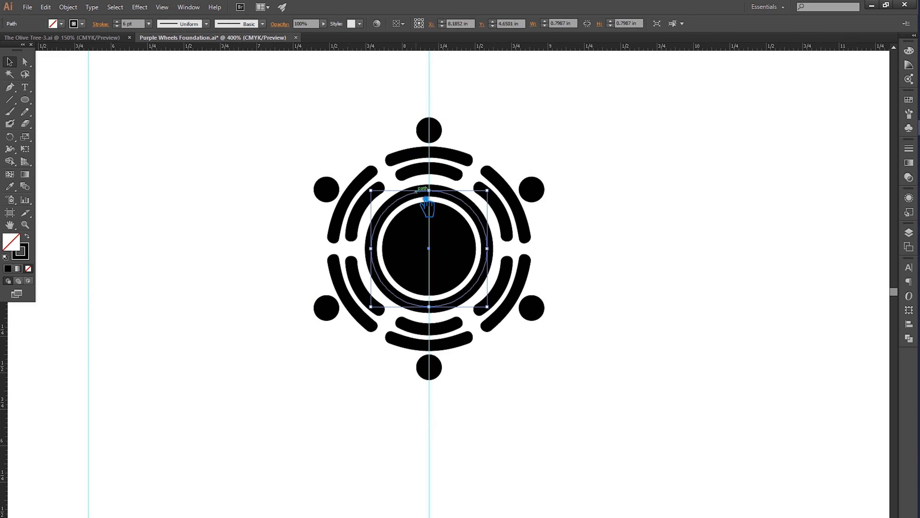
pyautogui.click(369, 205)
pyautogui.rightClick(363, 205)
pyautogui.click(390, 266)
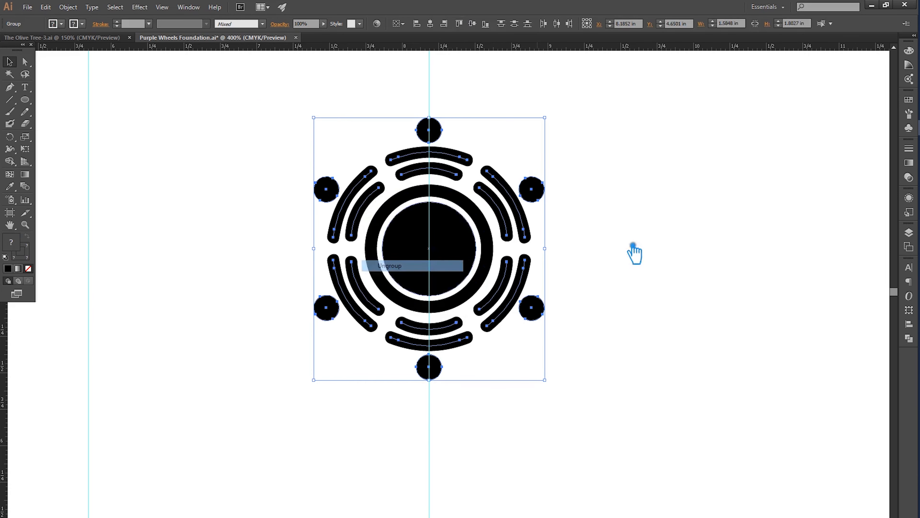
pyautogui.click(633, 247)
# Set the stroke weight of the outlined circle around the solid centre to 5.6 pt.
pyautogui.click(376, 209)
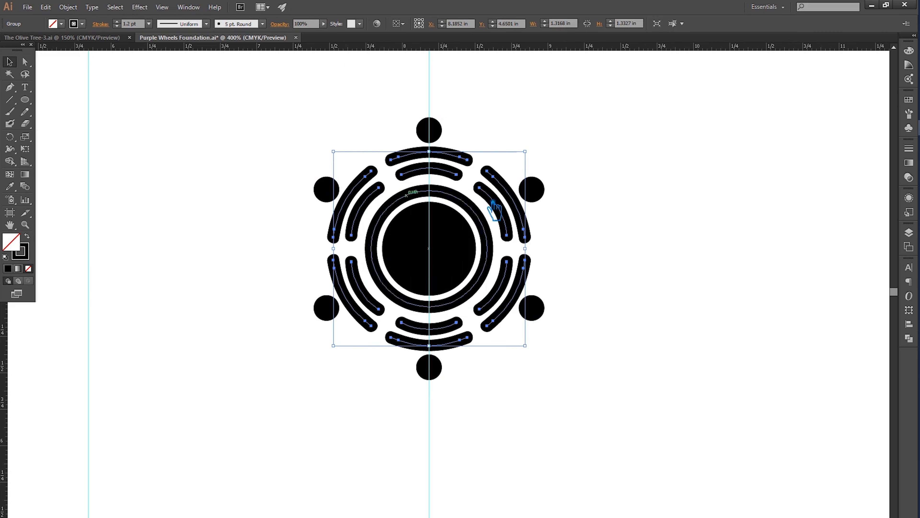
pyautogui.click(566, 283)
pyautogui.moveTo(626, 411); pyautogui.dragTo(634, 247)
pyautogui.click(461, 201)
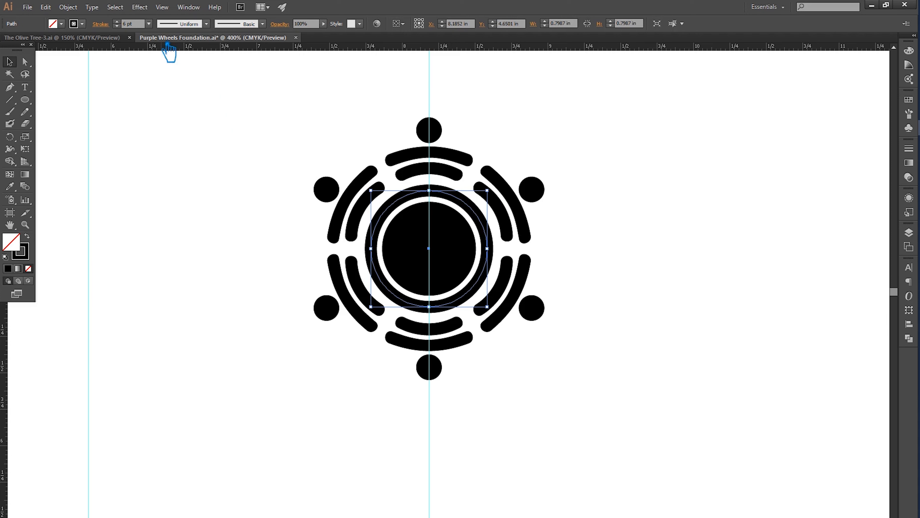
pyautogui.doubleClick(130, 29)
pyautogui.write('5')
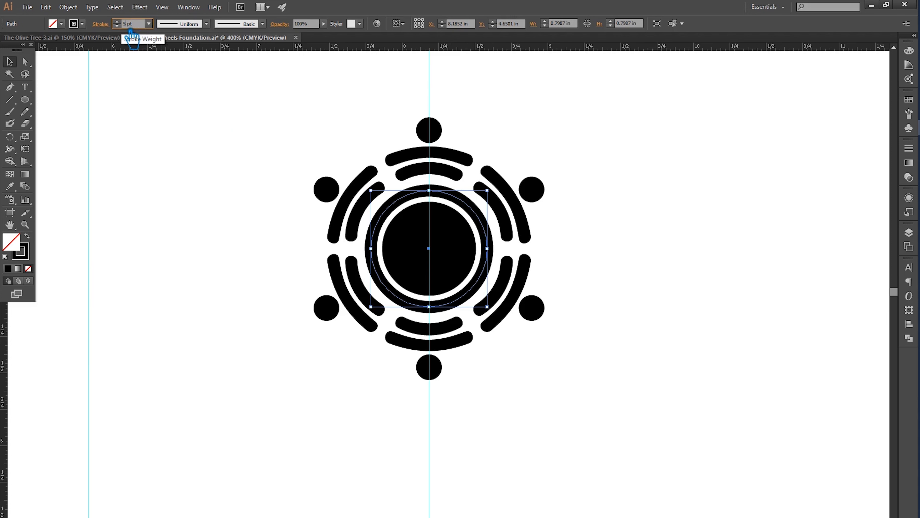
pyautogui.write('.')
pyautogui.press('Return')
pyautogui.click(139, 56)
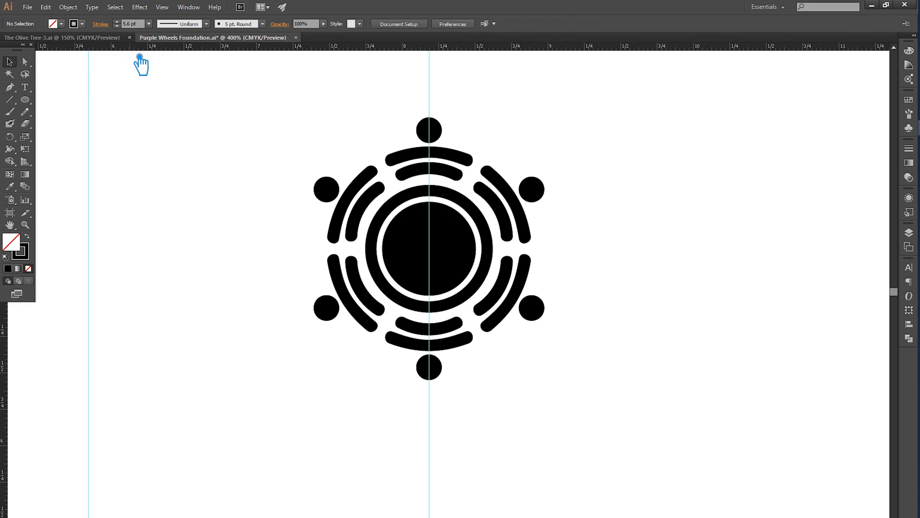
# Shrink the outlined circle slightly about its centre to about 0.79 in across and save the document.
pyautogui.click(484, 211)
pyautogui.moveTo(487, 190); pyautogui.dragTo(490, 189)
pyautogui.click(619, 198)
pyautogui.hotkey('ctrl', 's')
pyautogui.click(482, 206)
pyautogui.moveTo(489, 188); pyautogui.dragTo(486, 191)
pyautogui.click(599, 193)
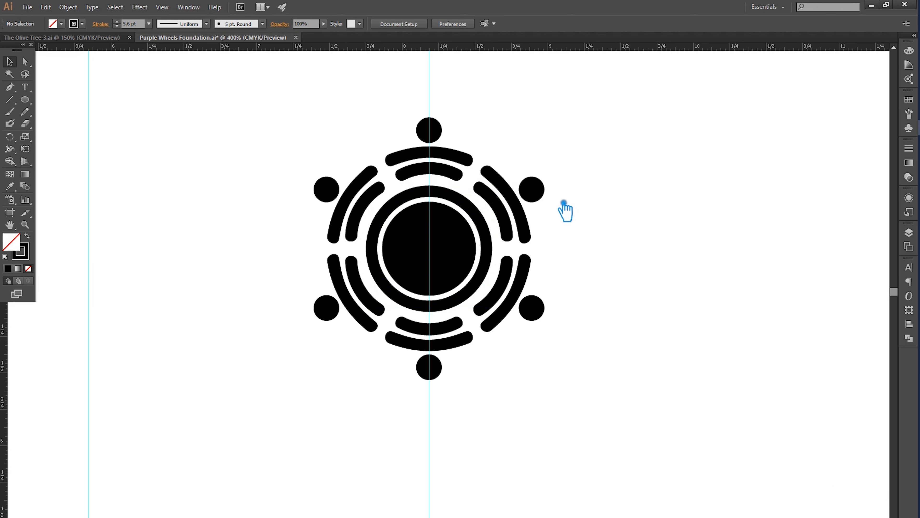
# Expand the appearance of the whole mark so its curved brush bars become filled shapes.
pyautogui.moveTo(618, 398); pyautogui.dragTo(305, 127)
pyautogui.click(68, 7)
pyautogui.click(113, 137)
pyautogui.click(551, 355)
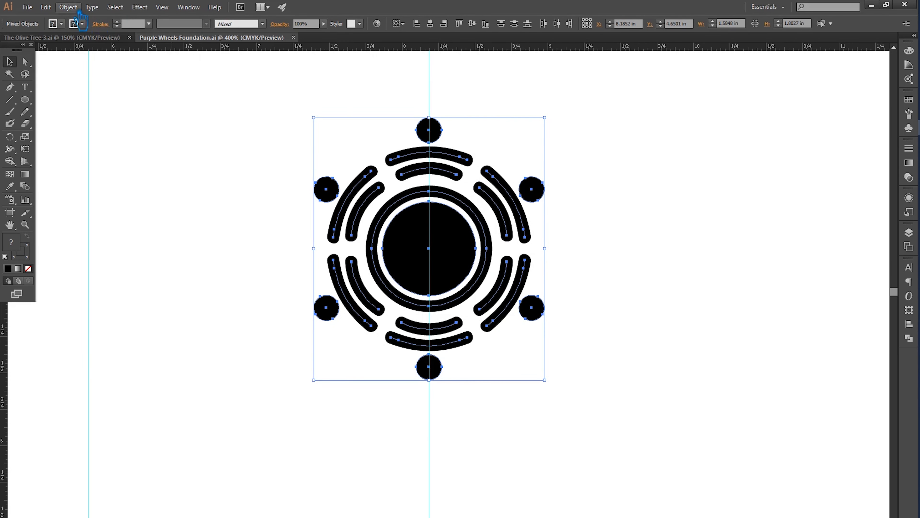
pyautogui.click(68, 7)
pyautogui.click(121, 125)
pyautogui.click(626, 288)
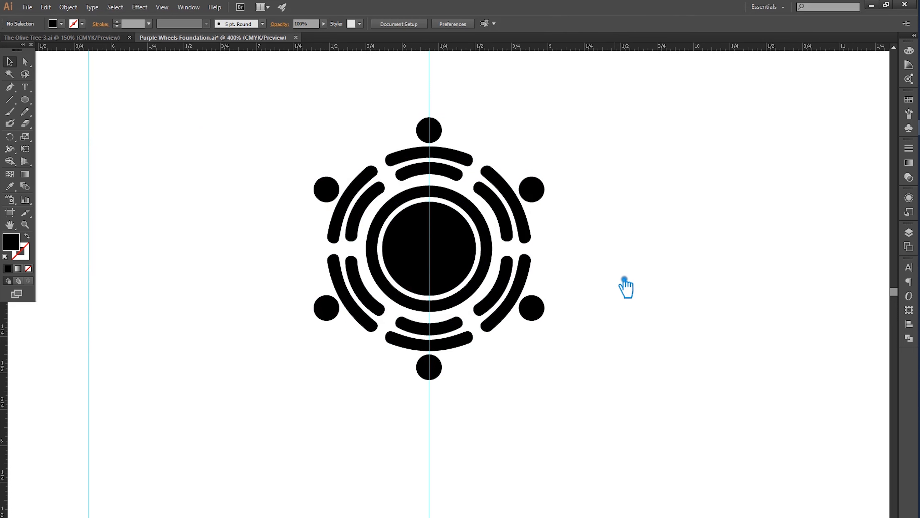
# Expand the outlined circle's fill and stroke into a solid shape, and group it with the rest of the mark.
pyautogui.moveTo(616, 407); pyautogui.dragTo(217, 54)
pyautogui.click(472, 279)
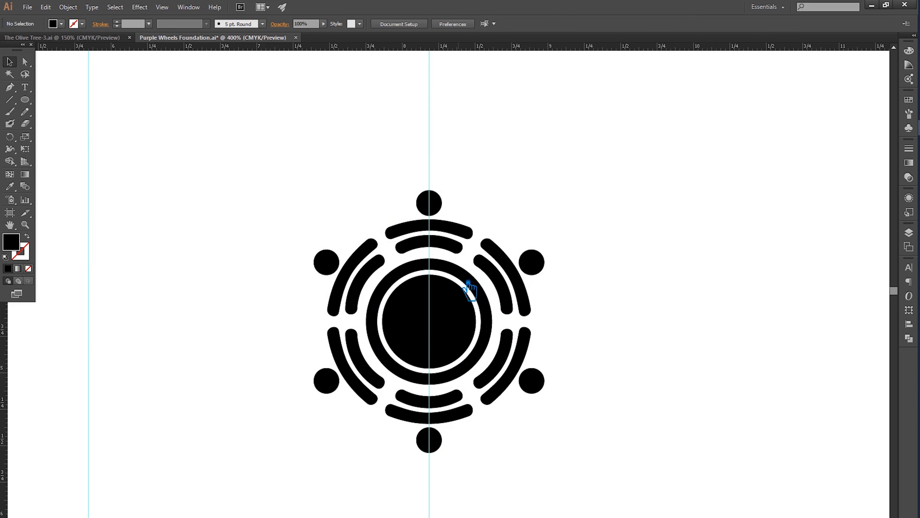
pyautogui.click(68, 7)
pyautogui.click(103, 115)
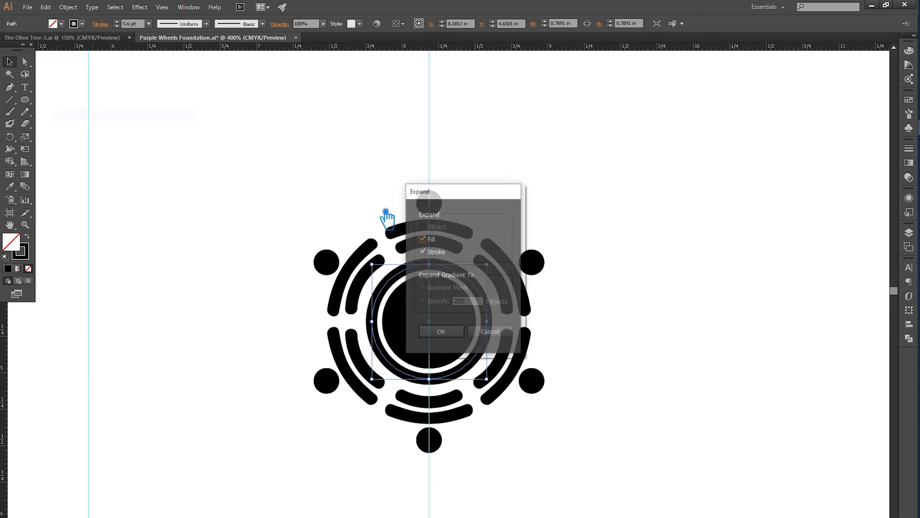
pyautogui.click(449, 333)
pyautogui.moveTo(553, 427); pyautogui.dragTo(255, 223)
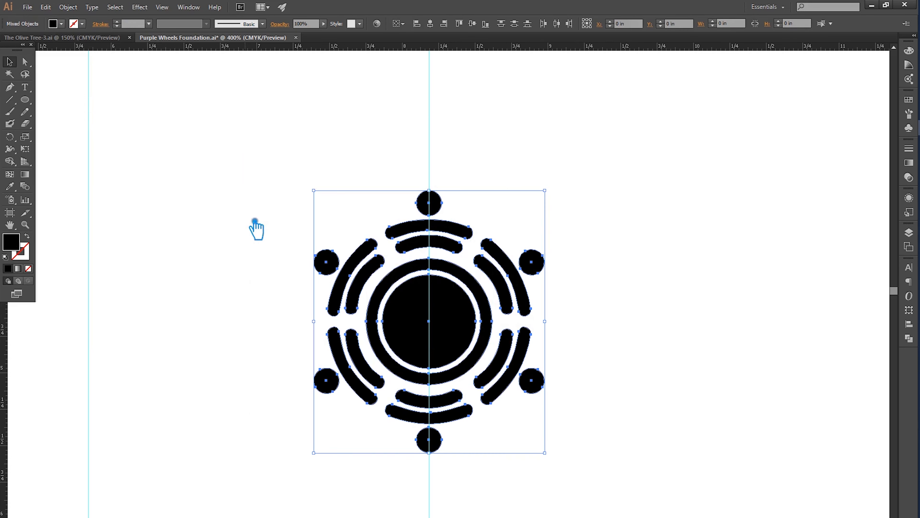
pyautogui.hotkey('ctrl', 'g')
pyautogui.click(645, 292)
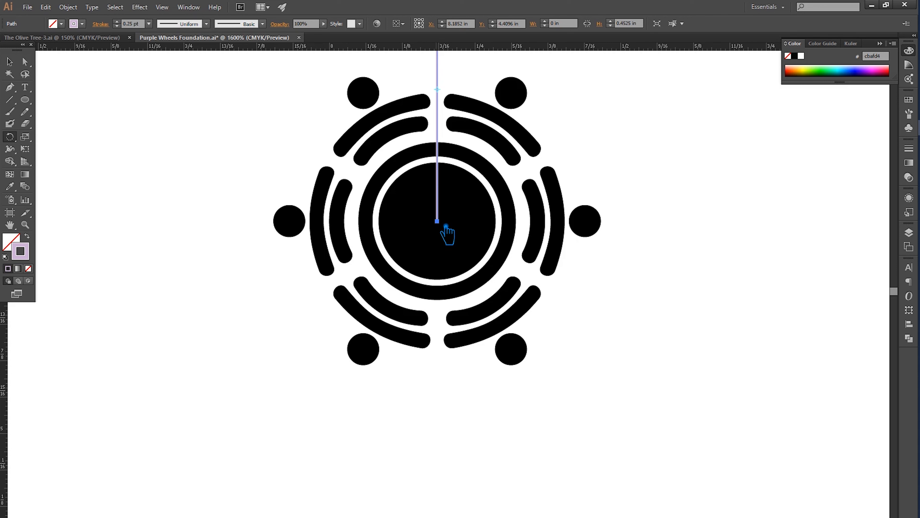
# Rotate copies of the vertical line around the mark's centre at 60° intervals to form six evenly spaced spokes.
pyautogui.keyDown('alt'); pyautogui.click(446, 226); pyautogui.keyUp('alt')
pyautogui.click(421, 313)
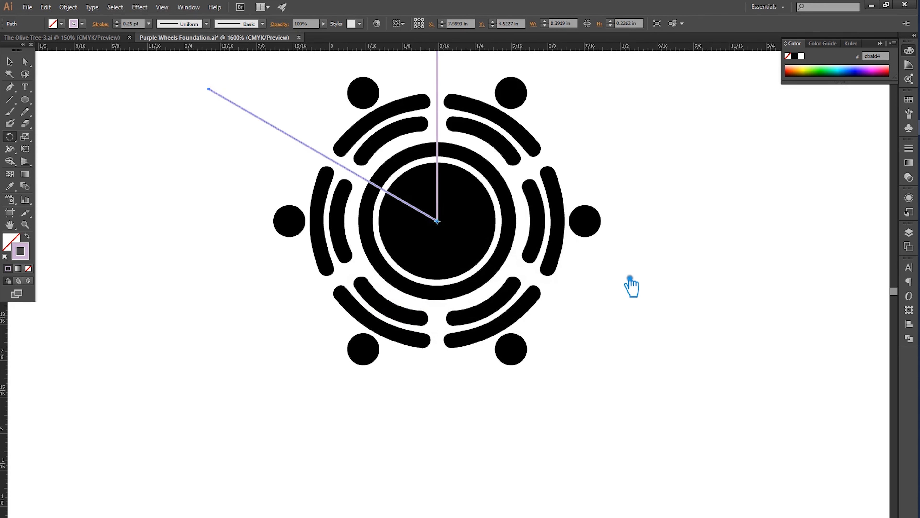
pyautogui.hotkey('ctrl', 'd')
pyautogui.hotkey('ctrl', 'd')
pyautogui.hotkey('ctrl', 'd')
pyautogui.press('v')
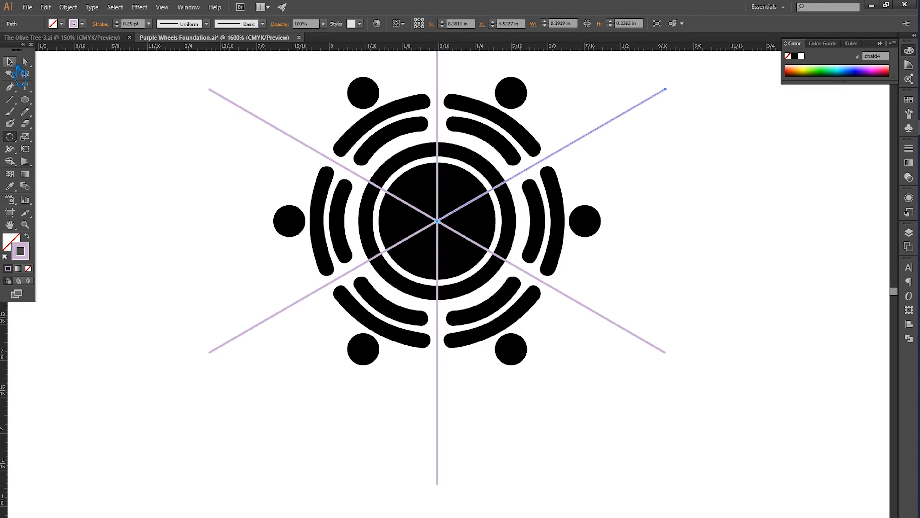
# Group the six spoke lines crossing the mark.
pyautogui.click(188, 140)
pyautogui.scroll(-1, 189, 138)
pyautogui.moveTo(574, 329); pyautogui.dragTo(214, 71)
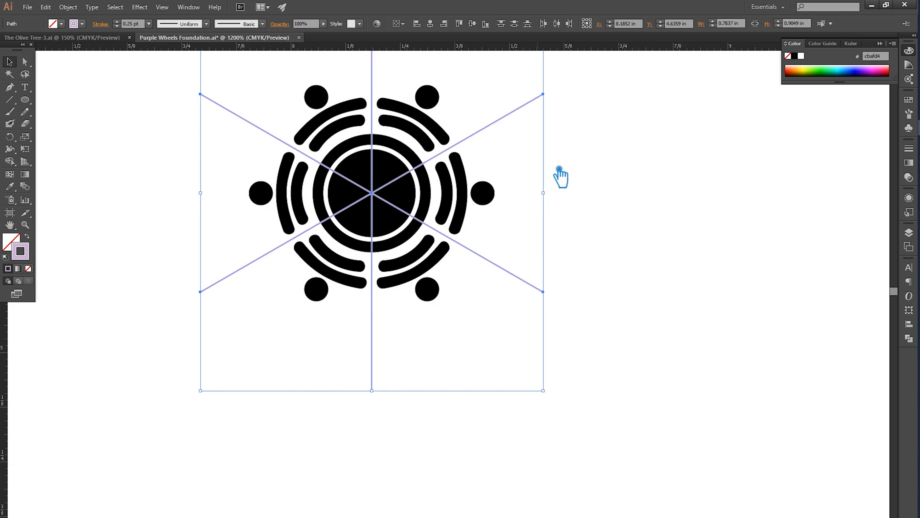
pyautogui.hotkey('ctrl', 'g')
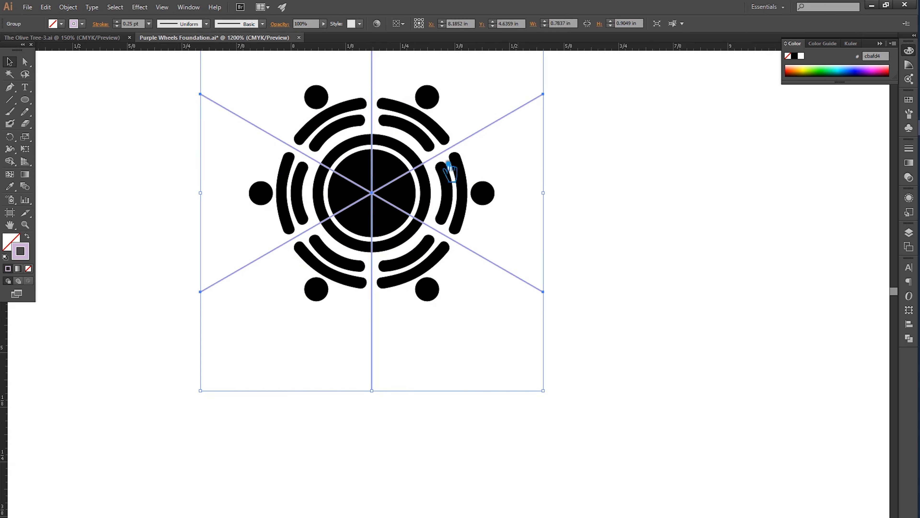
# Try a 3 pt stroke on the spoke lines and reduce it to 1 pt.
pyautogui.click(118, 22)
pyautogui.press('Up')
pyautogui.press('Up')
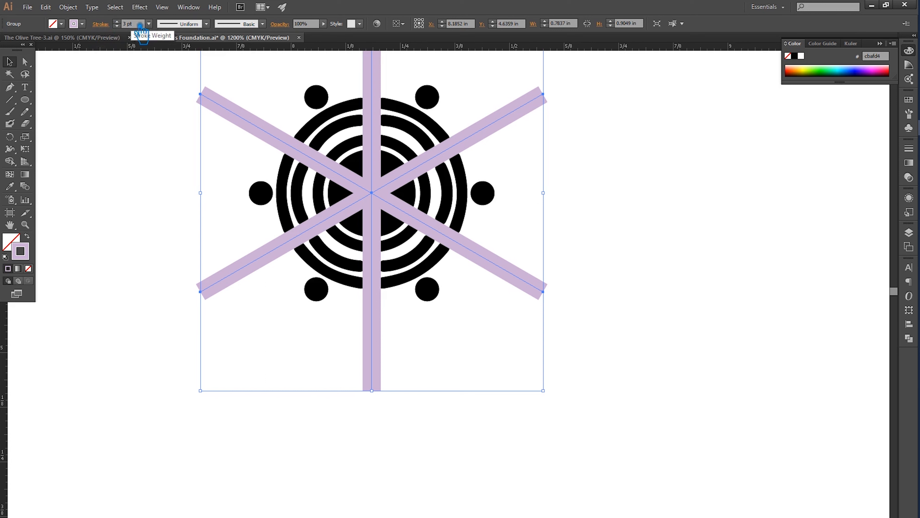
pyautogui.press('Down')
pyautogui.press('Down')
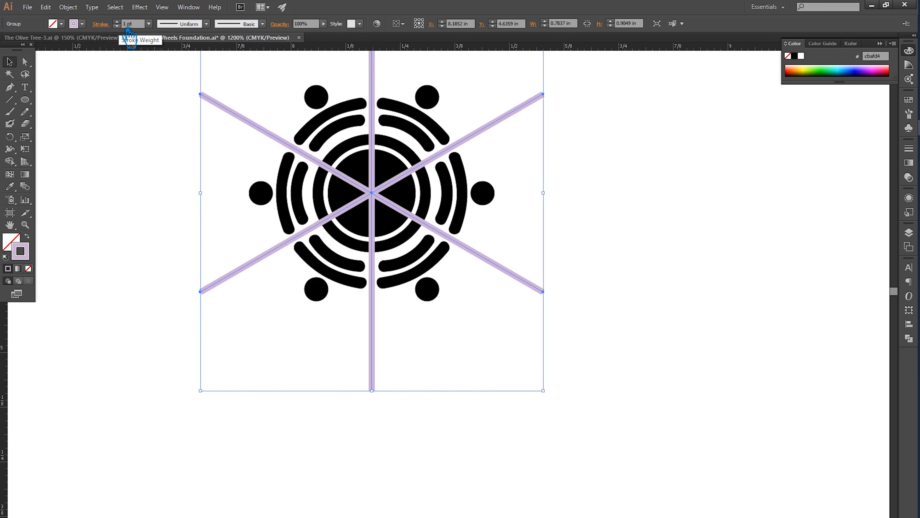
# Try a 1.5 pt stroke on the spoke lines against the gaps between bars, then return to 1 pt.
pyautogui.click(135, 27)
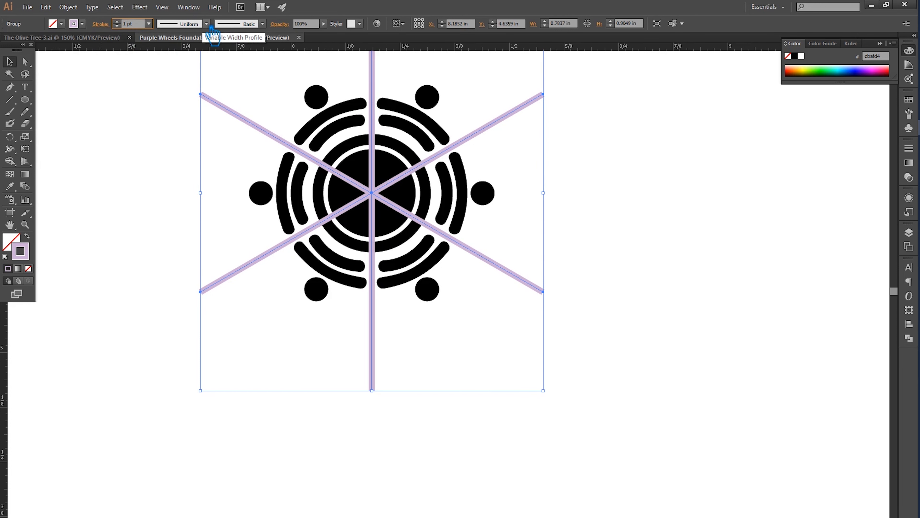
pyautogui.write('.5')
pyautogui.press('Return')
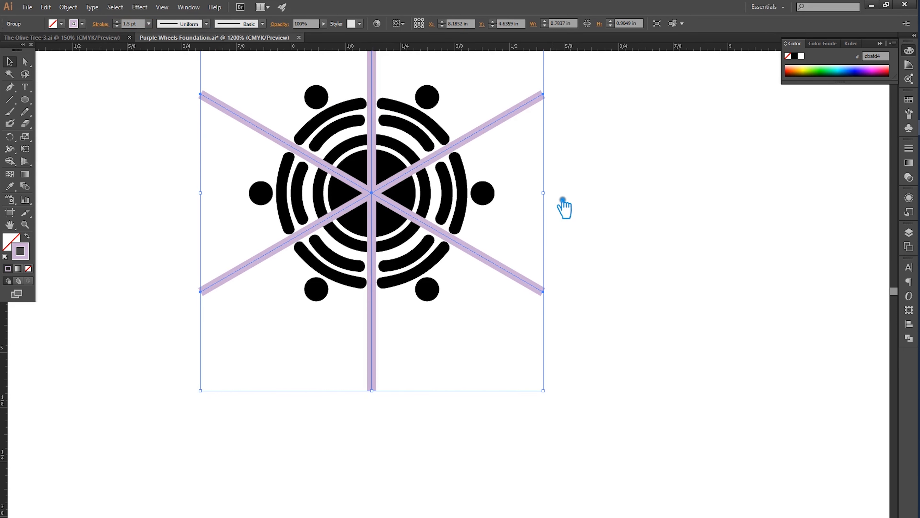
pyautogui.scroll(4, 385, 103)
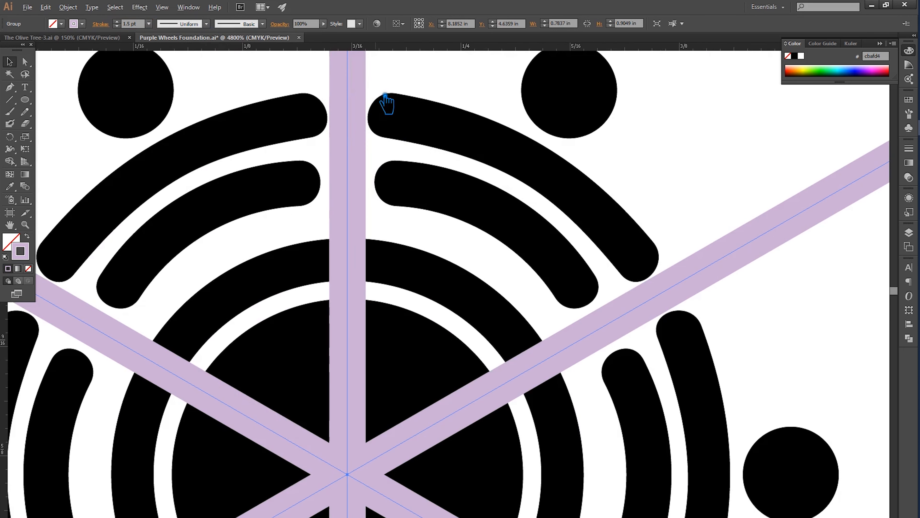
pyautogui.scroll(-4, 386, 104)
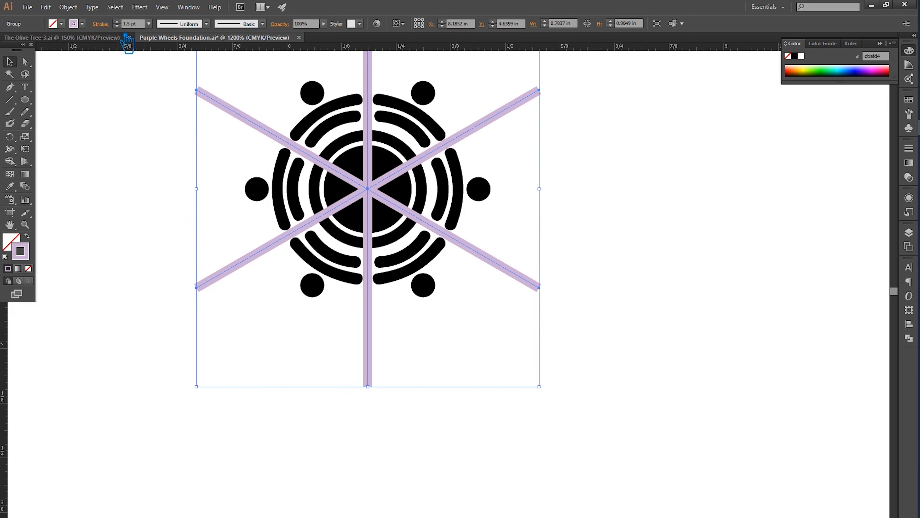
pyautogui.scroll(-1, 129, 27)
pyautogui.click(519, 153)
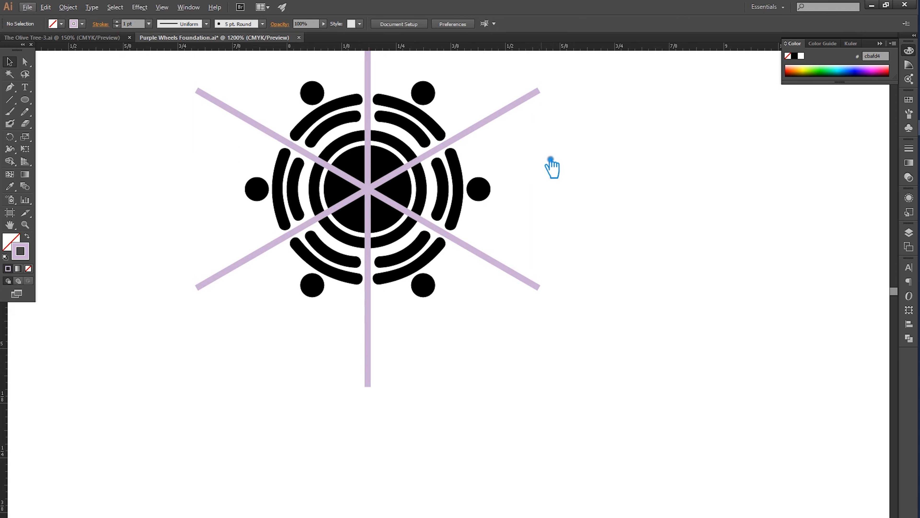
# Remove the stroke colour from the grouped spoke lines so they serve only as cutting paths.
pyautogui.click(28, 269)
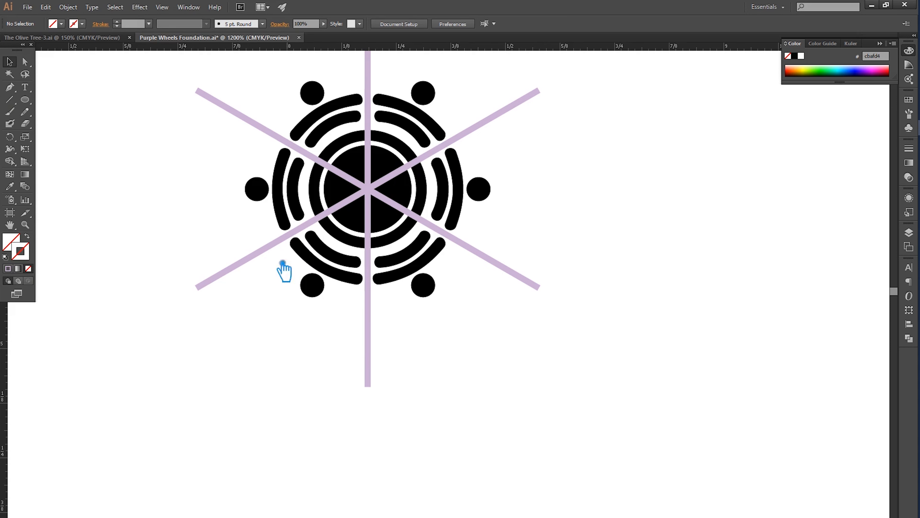
pyautogui.click(252, 123)
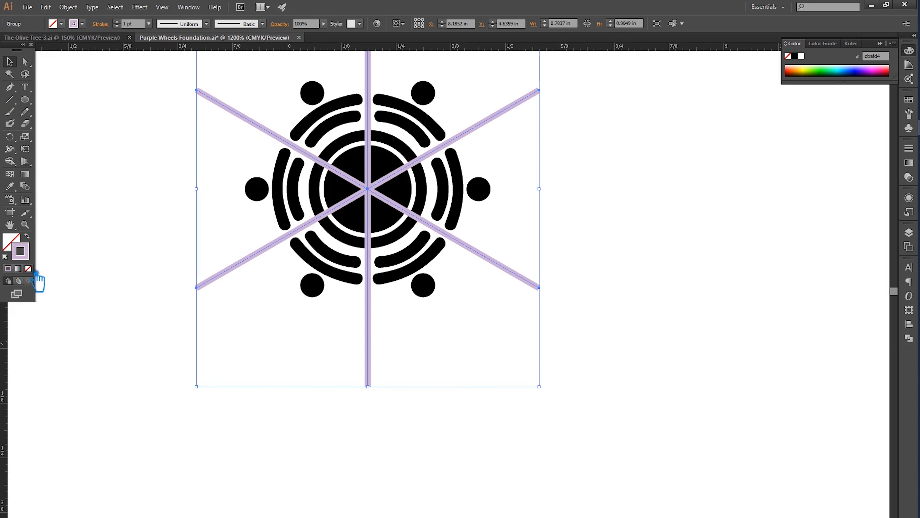
pyautogui.click(29, 269)
pyautogui.moveTo(535, 336)
pyautogui.mouseDown()
pyautogui.moveTo(209, 107)
pyautogui.moveTo(208, 90)
pyautogui.mouseUp()
pyautogui.scroll(-3, 350, 128)
pyautogui.moveTo(433, 160); pyautogui.dragTo(136, 113)
pyautogui.click(312, 168)
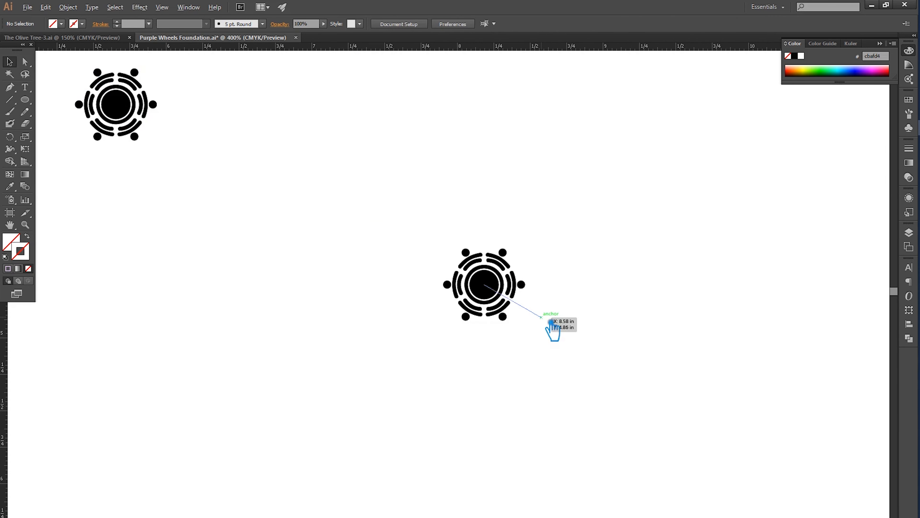
# Divide the mark along the spoke lines with the Pathfinder Divide operation and ungroup the resulting pieces.
pyautogui.scroll(3, 552, 326)
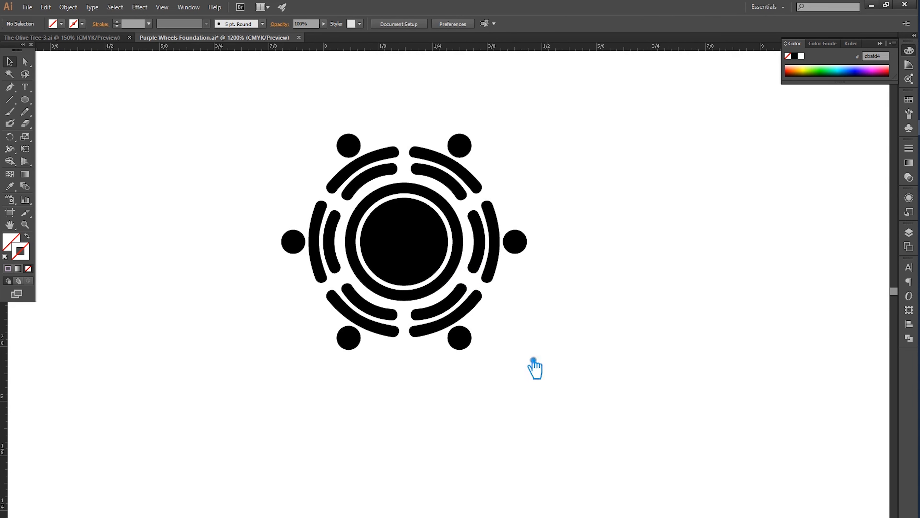
pyautogui.moveTo(535, 368); pyautogui.dragTo(240, 134)
pyautogui.click(910, 338)
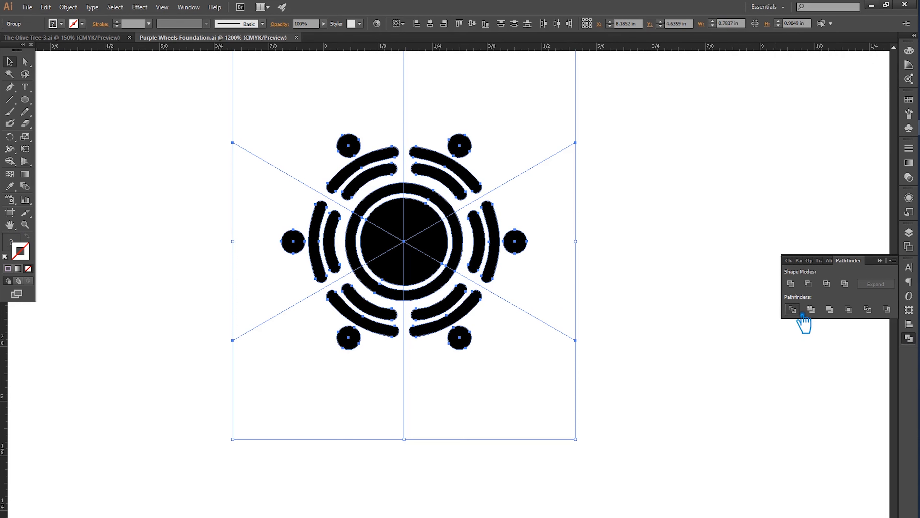
pyautogui.click(794, 310)
pyautogui.click(412, 216)
pyautogui.rightClick(381, 202)
pyautogui.click(427, 260)
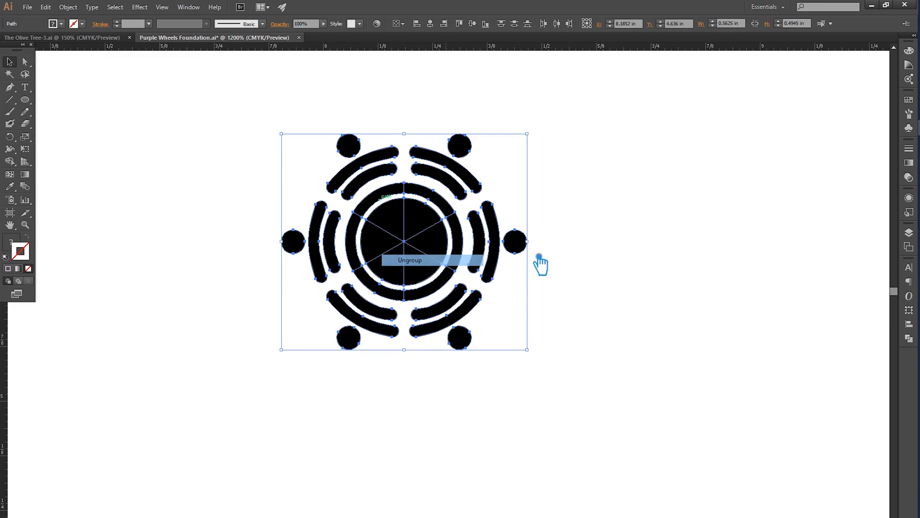
# Group the upper-left centre wedge with its ring segment, two curved bars and outer circle.
pyautogui.click(402, 206)
pyautogui.click(396, 196)
pyautogui.keyDown('shift'); pyautogui.click(381, 171); pyautogui.keyUp('shift')
pyautogui.keyDown('shift'); pyautogui.click(362, 161); pyautogui.keyUp('shift')
pyautogui.keyDown('shift'); pyautogui.click(350, 146); pyautogui.keyUp('shift')
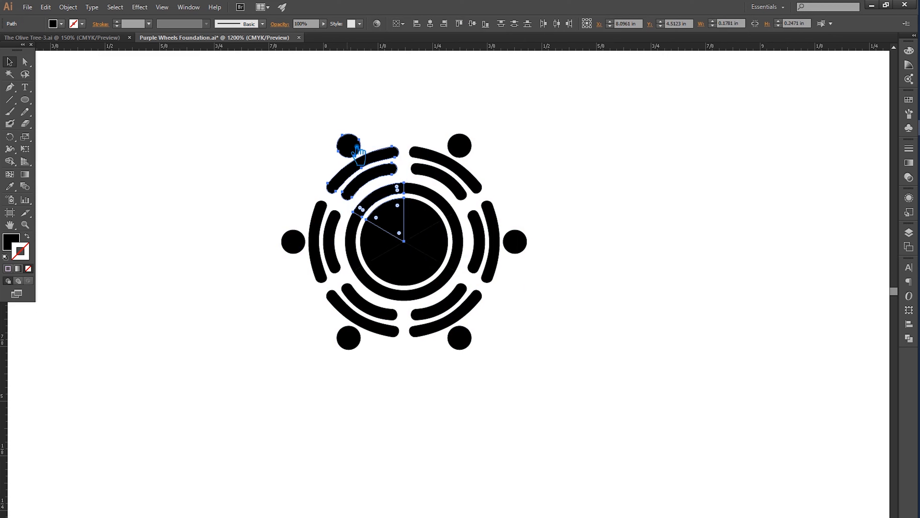
pyautogui.hotkey('ctrl', 'g')
# Group the left-hand centre wedge with its ring segment, two curved bars and outer circle.
pyautogui.click(301, 245)
pyautogui.keyDown('shift'); pyautogui.click(320, 262); pyautogui.keyUp('shift')
pyautogui.keyDown('shift'); pyautogui.click(339, 257); pyautogui.keyUp('shift')
pyautogui.keyDown('shift'); pyautogui.click(385, 249); pyautogui.keyUp('shift')
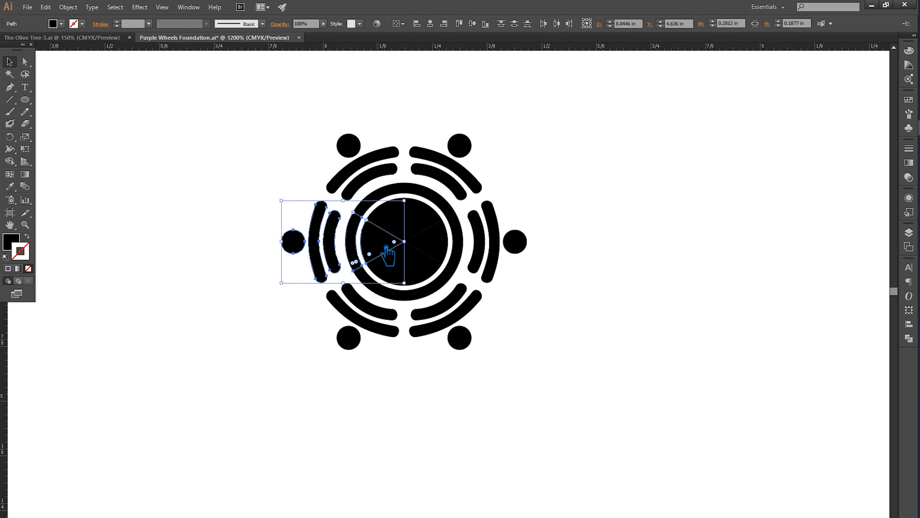
pyautogui.hotkey('ctrl', 'g')
pyautogui.click(653, 233)
# Group the lower-left centre wedge with its ring segment, two curved bars and outer circle.
pyautogui.click(397, 214)
pyautogui.click(396, 264)
pyautogui.keyDown('shift'); pyautogui.click(388, 311); pyautogui.keyUp('shift')
pyautogui.keyDown('shift'); pyautogui.click(383, 330); pyautogui.keyUp('shift')
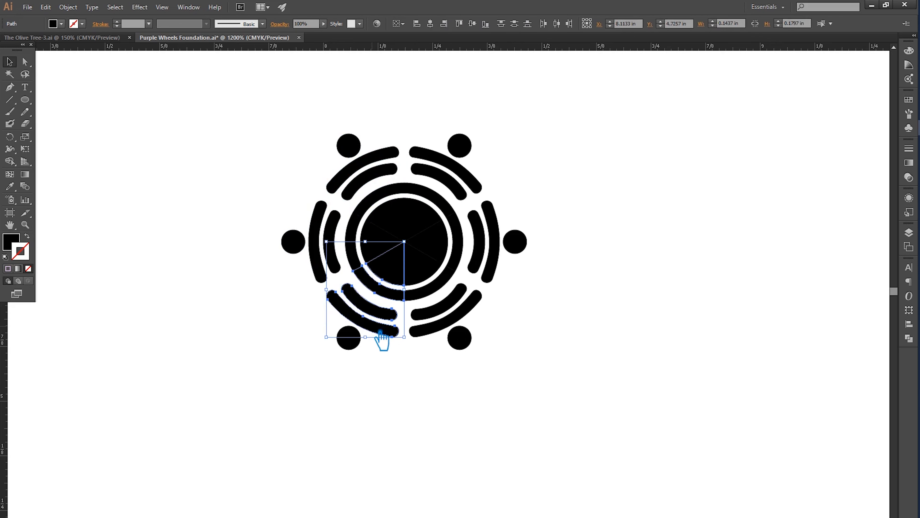
# Group the lower-right centre wedge with its ring segment, two curved bars and outer circle.
pyautogui.click(463, 333)
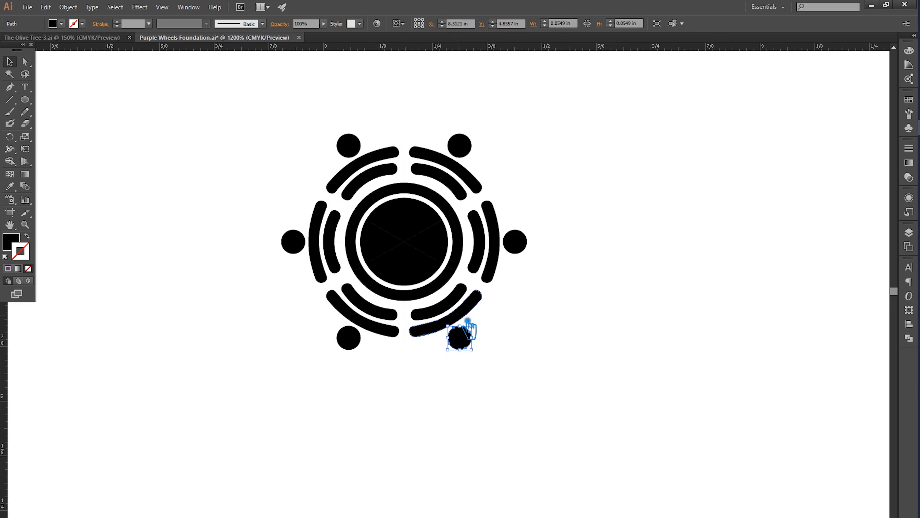
pyautogui.keyDown('shift'); pyautogui.click(466, 320); pyautogui.keyUp('shift')
pyautogui.keyDown('shift'); pyautogui.click(442, 301); pyautogui.keyUp('shift')
pyautogui.keyDown('shift'); pyautogui.click(431, 281); pyautogui.keyUp('shift')
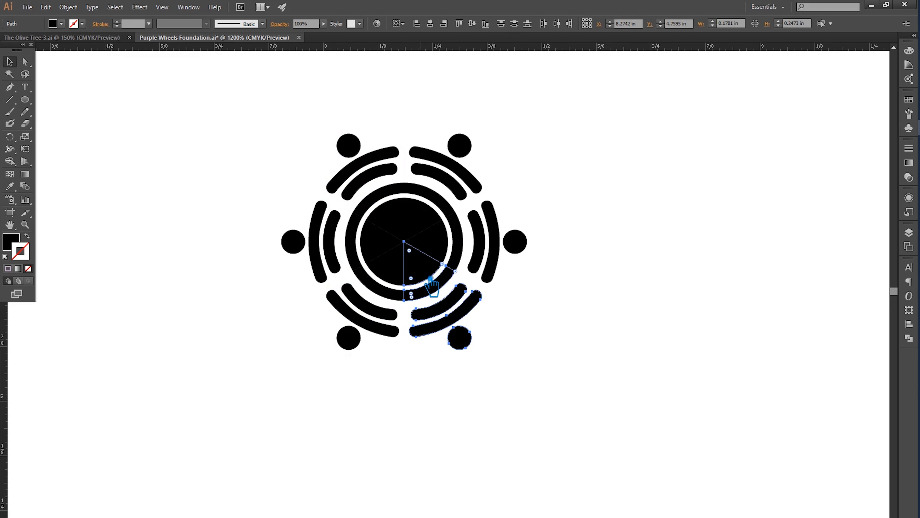
# Group the right-hand centre wedge with its ring segment, two curved bars and outer circle.
pyautogui.click(518, 251)
pyautogui.keyDown('shift'); pyautogui.click(492, 245); pyautogui.keyUp('shift')
pyautogui.keyDown('shift'); pyautogui.click(473, 243); pyautogui.keyUp('shift')
pyautogui.keyDown('shift'); pyautogui.click(456, 250); pyautogui.keyUp('shift')
pyautogui.hotkey('ctrl', 'g')
# Group the upper-right centre wedge with its ring segment, two curved bars and outer circle.
pyautogui.click(474, 184)
pyautogui.keyDown('shift'); pyautogui.click(462, 147); pyautogui.keyUp('shift')
pyautogui.keyDown('shift'); pyautogui.click(450, 193); pyautogui.keyUp('shift')
pyautogui.keyDown('shift'); pyautogui.click(439, 206); pyautogui.keyUp('shift')
pyautogui.keyDown('shift'); pyautogui.click(431, 222); pyautogui.keyUp('shift')
pyautogui.click(375, 169)
pyautogui.click(540, 190)
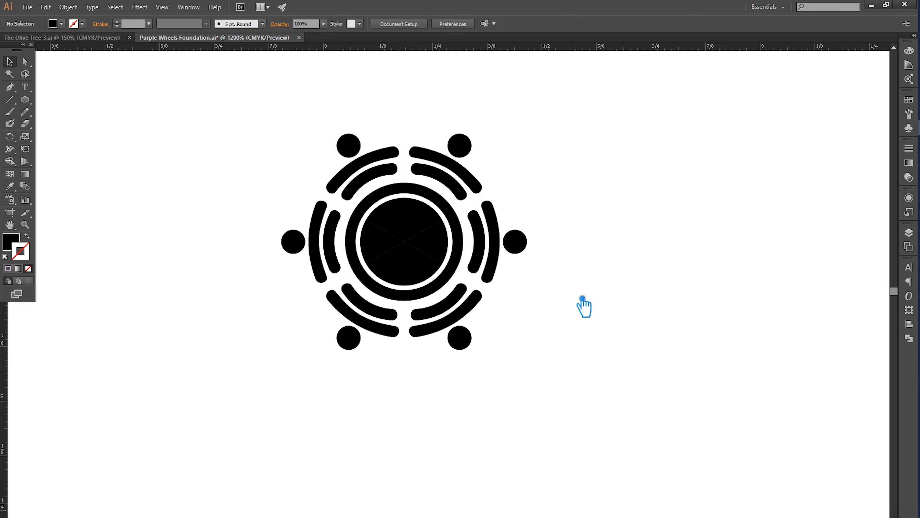
# Combine the six wedge groups into a single group covering the whole mark.
pyautogui.click(474, 181)
pyautogui.keyDown('shift'); pyautogui.click(364, 150); pyautogui.keyUp('shift')
pyautogui.keyDown('shift'); pyautogui.click(342, 225); pyautogui.keyUp('shift')
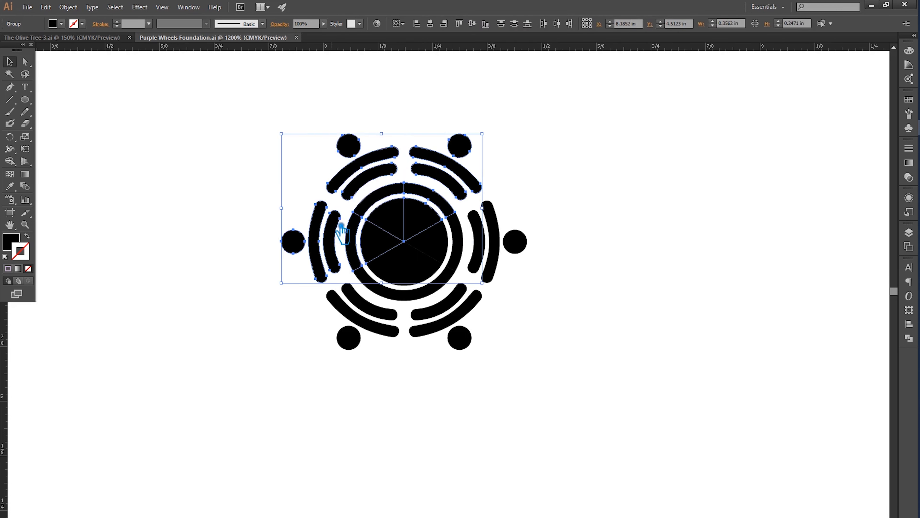
pyautogui.keyDown('shift'); pyautogui.click(377, 321); pyautogui.keyUp('shift')
pyautogui.keyDown('shift'); pyautogui.click(446, 323); pyautogui.keyUp('shift')
pyautogui.keyDown('shift'); pyautogui.click(484, 274); pyautogui.keyUp('shift')
pyautogui.hotkey('ctrl', 'g')
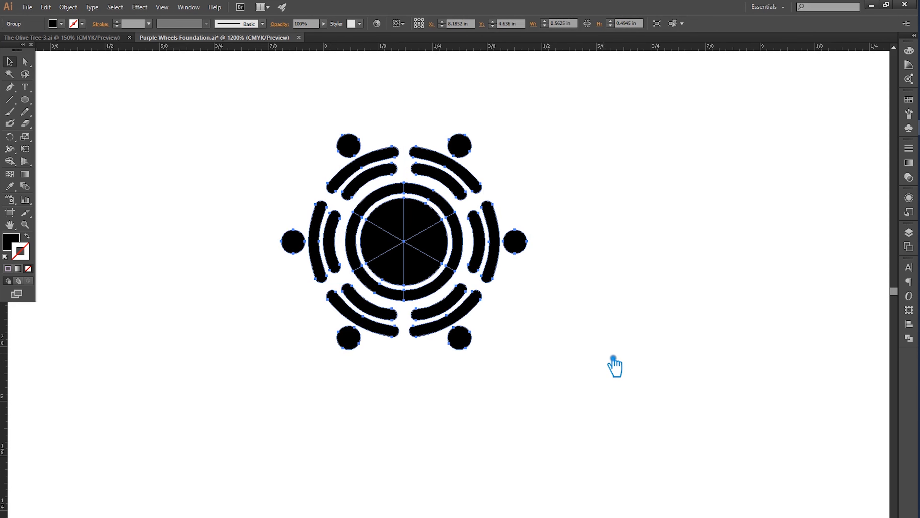
# Rotate the whole mark about 30° so one figure stands upright on the vertical guide, keeping its wedges separately selectable.
pyautogui.press('Delete')
pyautogui.moveTo(620, 416); pyautogui.dragTo(269, 128)
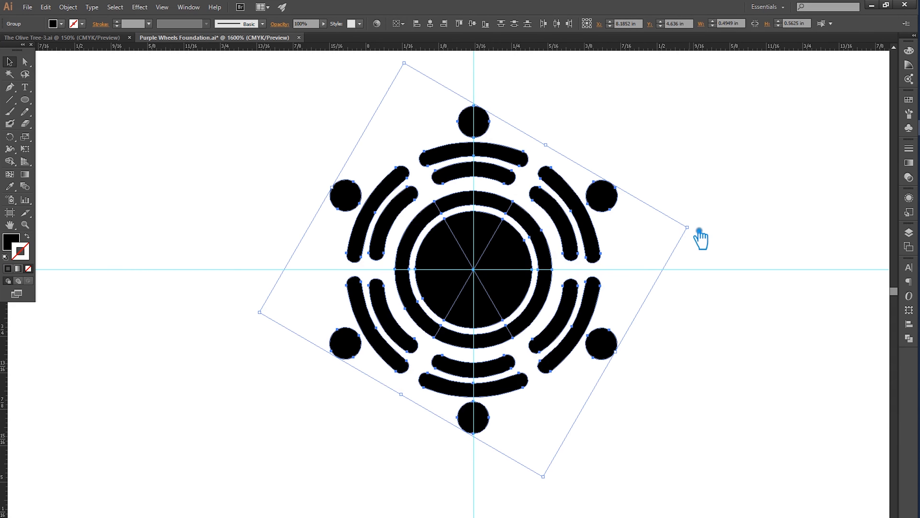
pyautogui.click(667, 154)
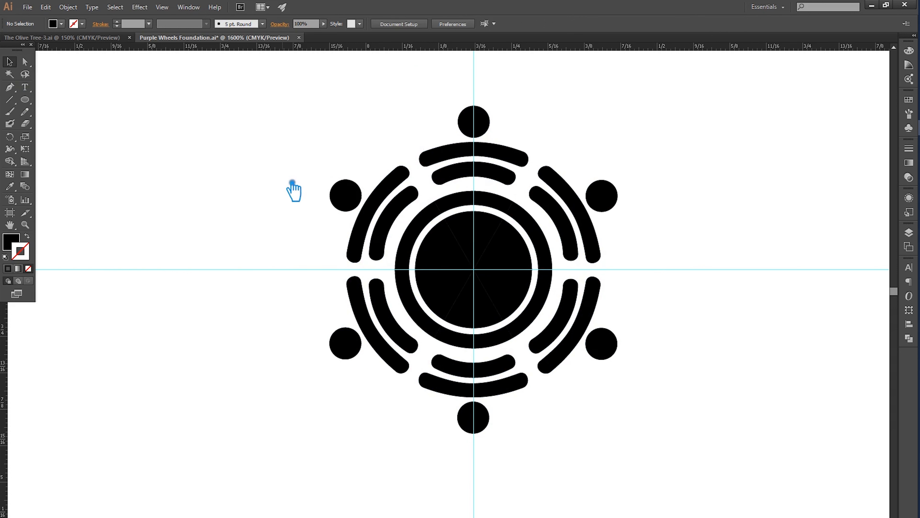
# Fill the upright wedge group above the centre with orange ff6700.
pyautogui.click(507, 176)
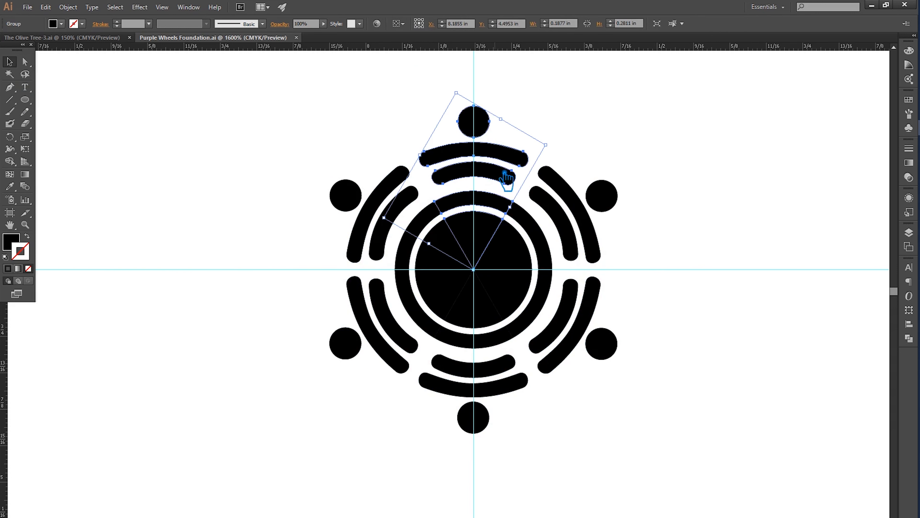
pyautogui.doubleClick(8, 242)
pyautogui.click(781, 211)
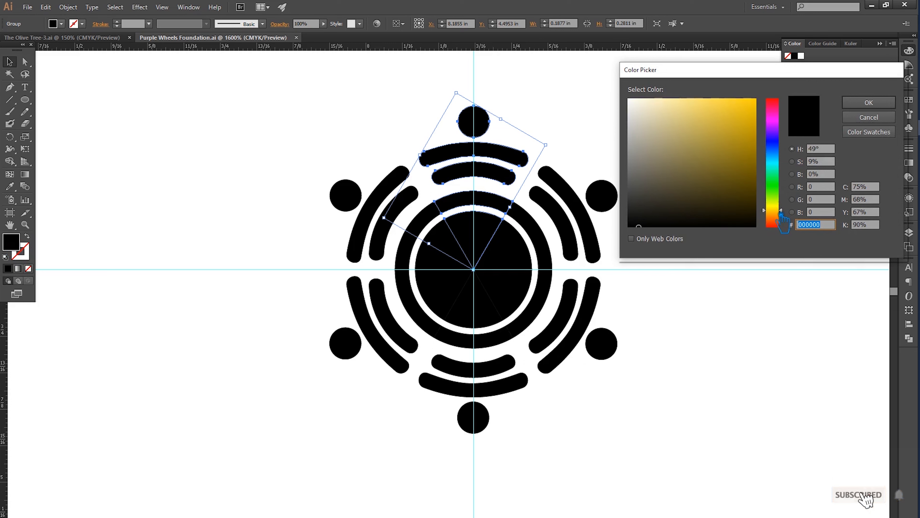
pyautogui.moveTo(781, 214); pyautogui.dragTo(787, 222)
pyautogui.click(756, 144)
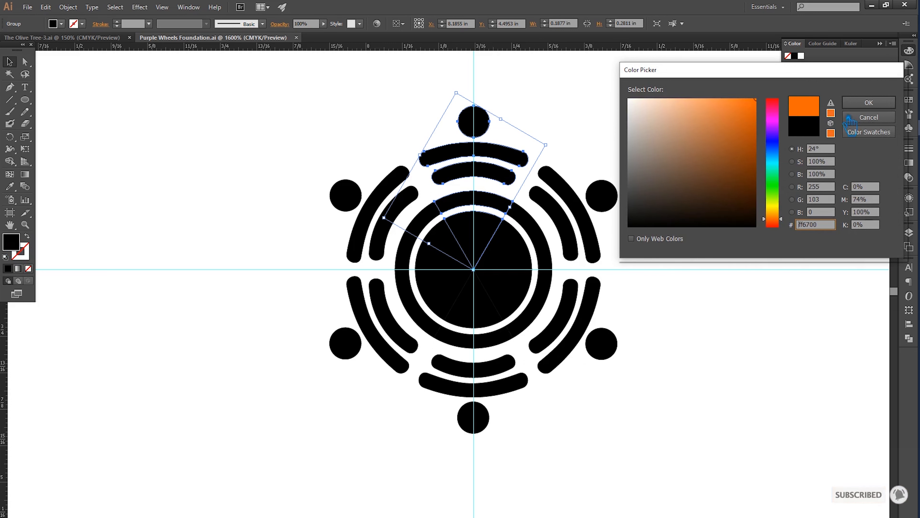
pyautogui.click(869, 103)
pyautogui.click(893, 44)
pyautogui.click(869, 72)
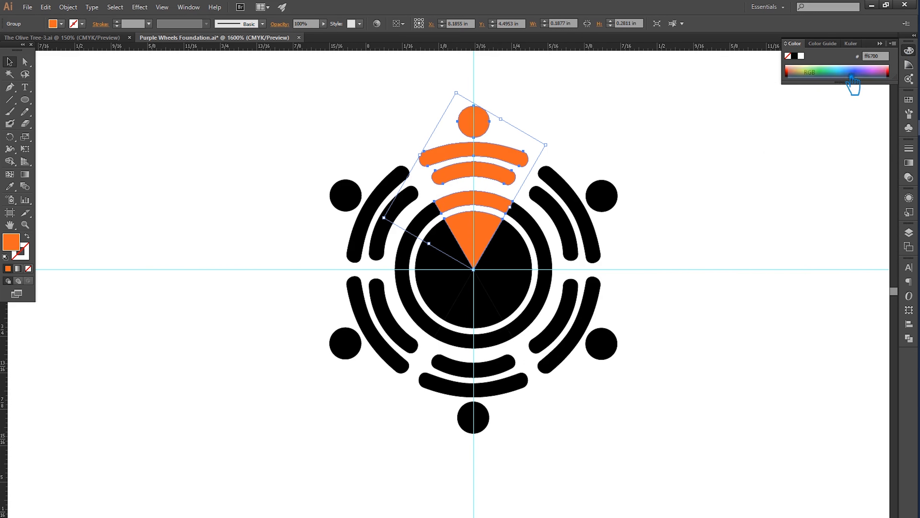
# Apply the upright wedge's orange fill to the whole mark with the Eyedropper tool.
pyautogui.click(715, 185)
pyautogui.moveTo(676, 405); pyautogui.dragTo(328, 138)
pyautogui.press('i')
pyautogui.click(485, 155)
pyautogui.press('v')
pyautogui.click(254, 188)
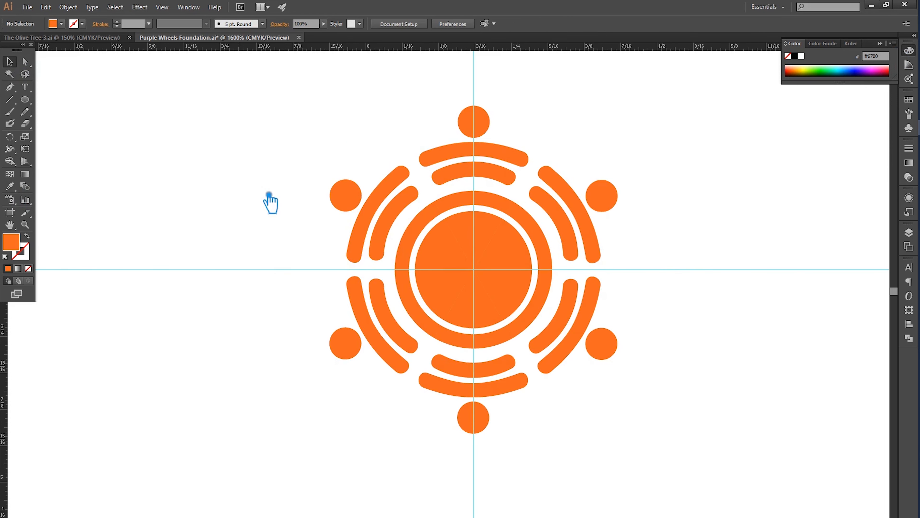
pyautogui.click(394, 250)
pyautogui.keyDown('shift'); pyautogui.click(598, 217); pyautogui.keyUp('shift')
pyautogui.keyDown('shift'); pyautogui.click(477, 377); pyautogui.keyUp('shift')
pyautogui.click(632, 294)
# Fill the upper-left, upper-right and bottom wedge groups with blue 005cff.
pyautogui.click(395, 232)
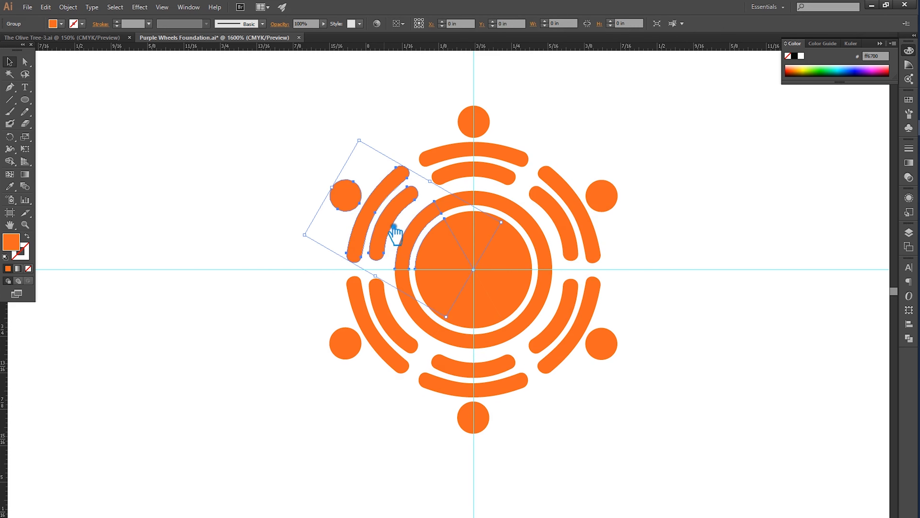
pyautogui.keyDown('shift'); pyautogui.click(467, 368); pyautogui.keyUp('shift')
pyautogui.keyDown('shift'); pyautogui.click(574, 235); pyautogui.keyUp('shift')
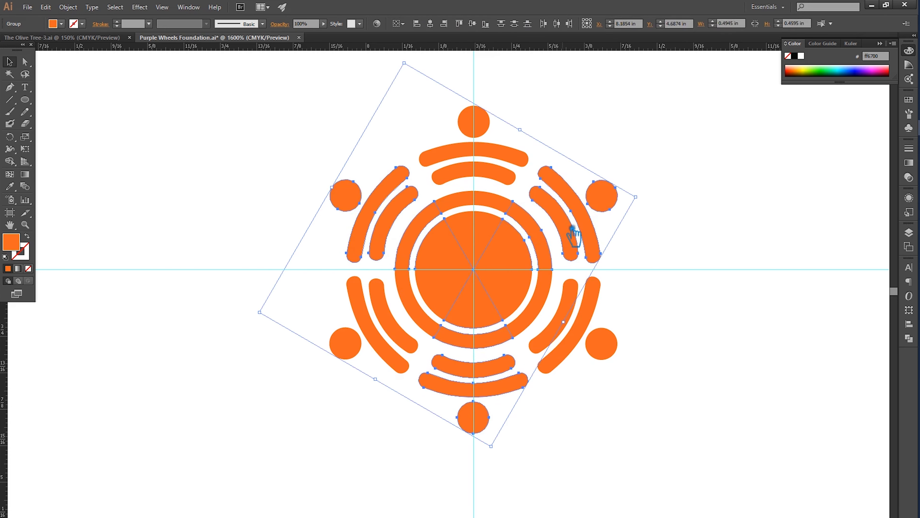
pyautogui.doubleClick(23, 252)
pyautogui.click(784, 150)
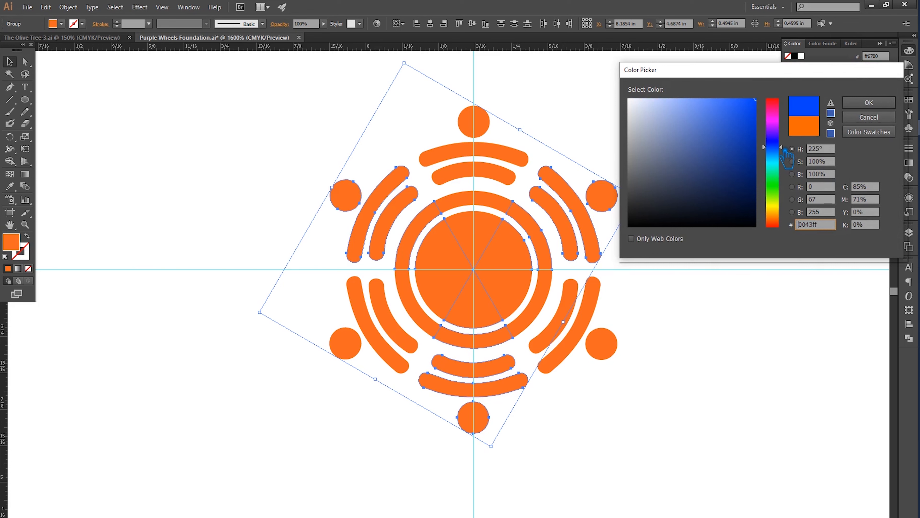
pyautogui.click(890, 102)
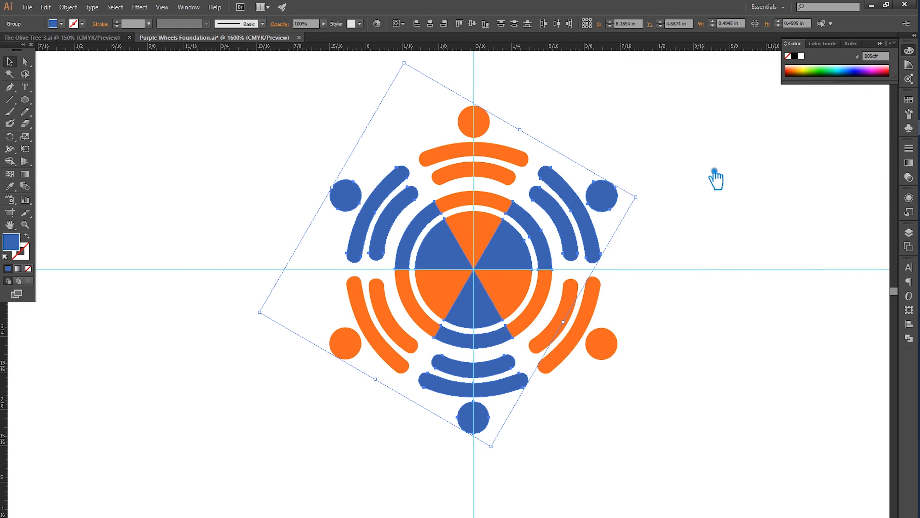
pyautogui.click(710, 192)
# Hide the horizontal and vertical guides crossing the coloured mark.
pyautogui.moveTo(688, 406); pyautogui.dragTo(287, 81)
pyautogui.hotkey('ctrl', 'shift', 'b')
pyautogui.click(734, 284)
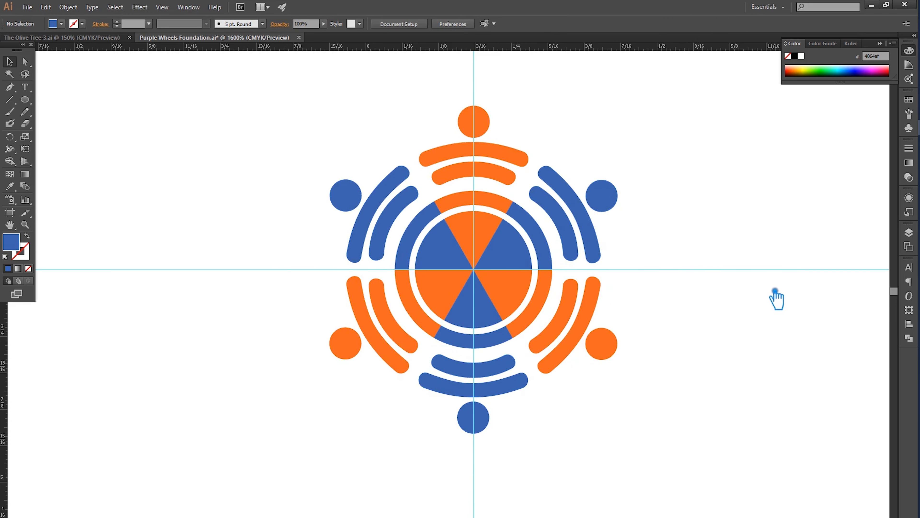
pyautogui.scroll(-2, 736, 284)
pyautogui.moveTo(779, 332); pyautogui.dragTo(616, 266)
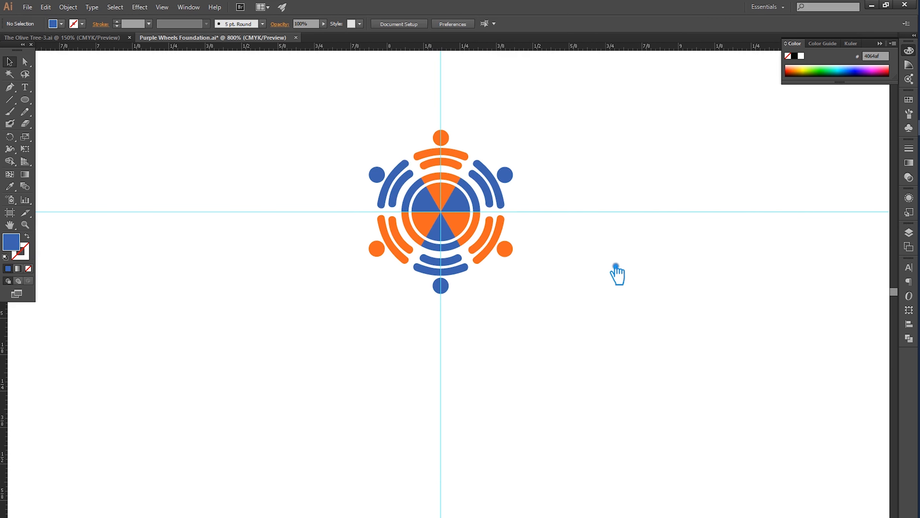
pyautogui.hotkey('ctrl', ';')
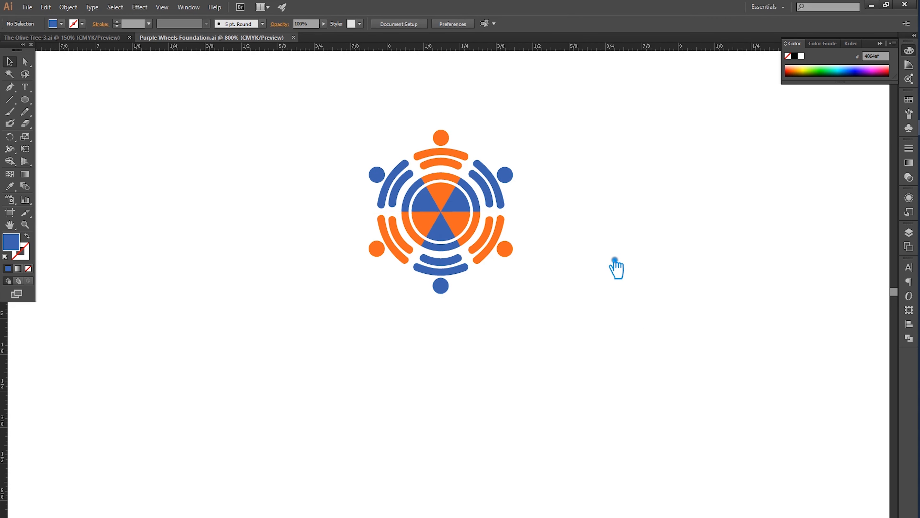
# Group the three orange wedge groups together.
pyautogui.click(514, 178)
pyautogui.rightClick(448, 147)
pyautogui.click(490, 208)
pyautogui.click(461, 157)
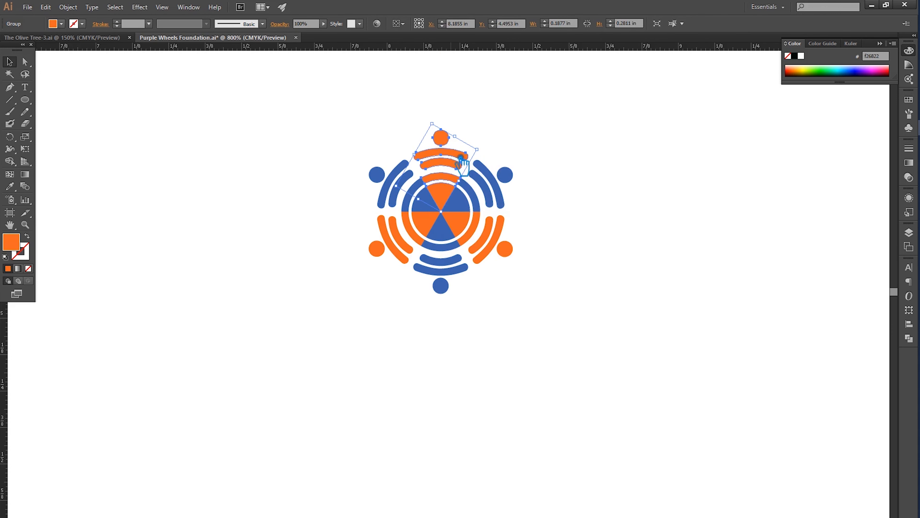
pyautogui.keyDown('shift'); pyautogui.click(462, 224); pyautogui.keyUp('shift')
pyautogui.keyDown('shift'); pyautogui.click(399, 239); pyautogui.keyUp('shift')
pyautogui.hotkey('ctrl', 'g')
# Group the three blue wedge groups together.
pyautogui.click(503, 199)
pyautogui.keyDown('shift'); pyautogui.click(419, 202); pyautogui.keyUp('shift')
pyautogui.keyDown('shift'); pyautogui.click(448, 237); pyautogui.keyUp('shift')
pyautogui.hotkey('ctrl', 'g')
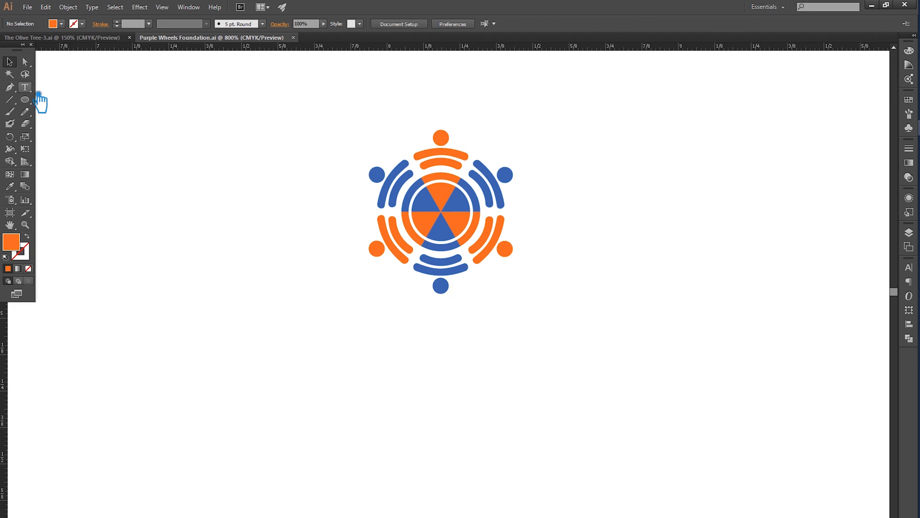
# Add the text "Creative Team" in 12 pt Myriad Pro Regular below the mark.
pyautogui.click(25, 87)
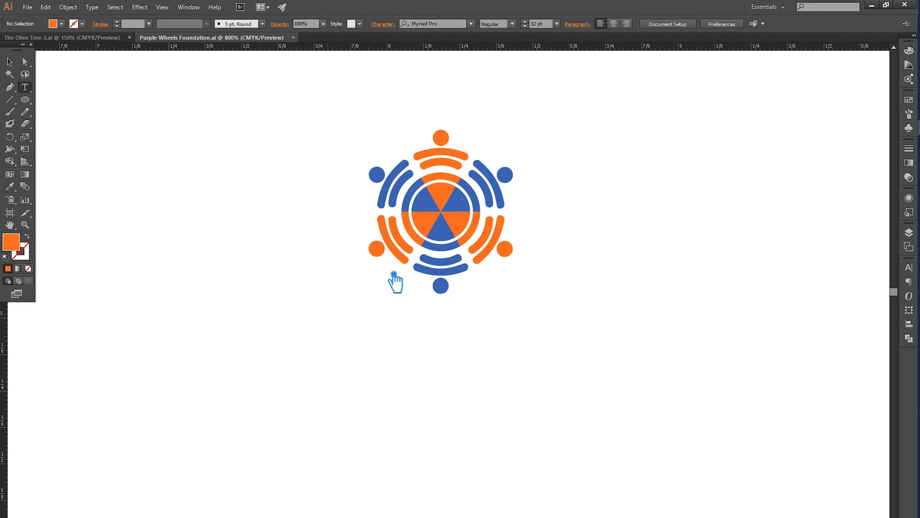
pyautogui.click(367, 341)
pyautogui.write('Cre')
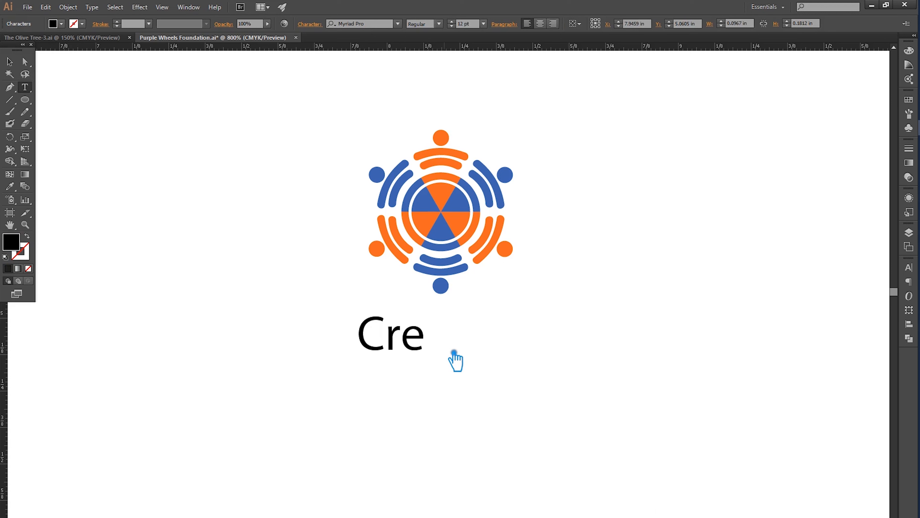
pyautogui.write('ative')
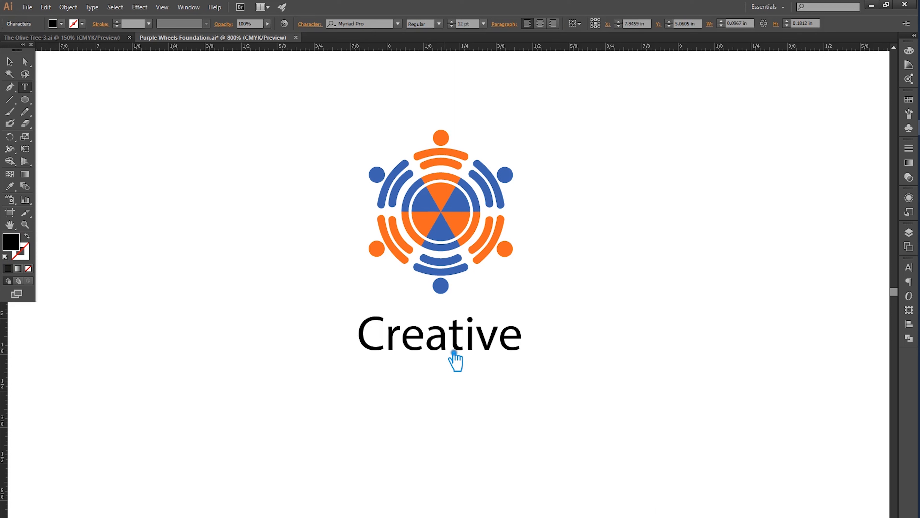
pyautogui.write(' Team')
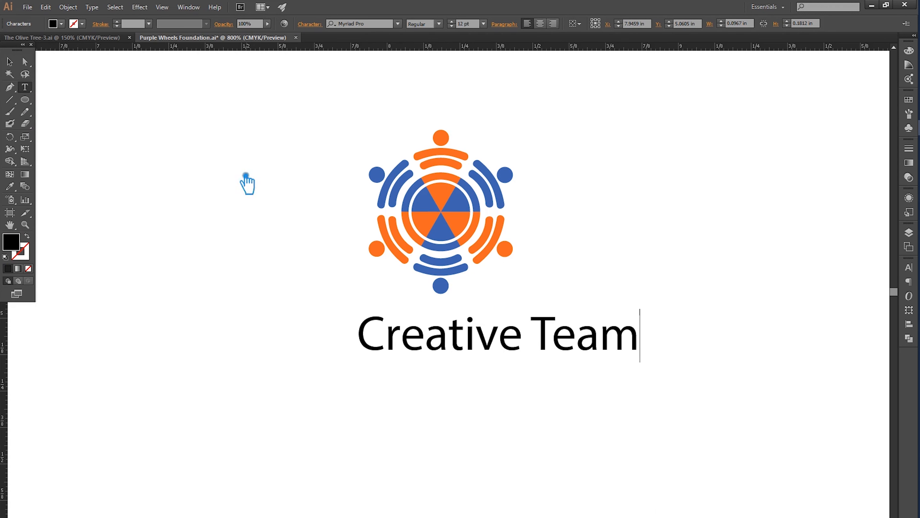
pyautogui.click(10, 63)
# Duplicate the "Creative Team" text just below itself and change the copy to "Tagline Goes Here".
pyautogui.moveTo(468, 353); pyautogui.dragTo(478, 406)
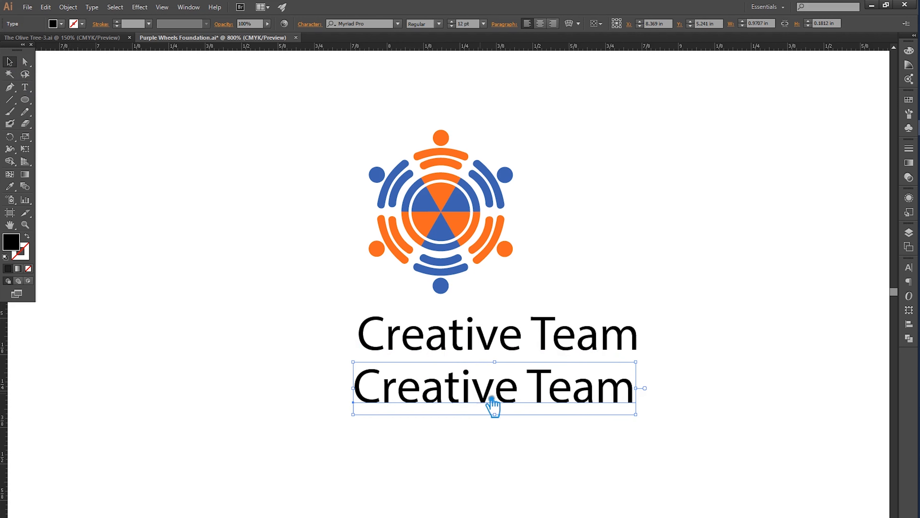
pyautogui.doubleClick(484, 399)
pyautogui.moveTo(636, 406); pyautogui.dragTo(350, 405)
pyautogui.write('Tagline')
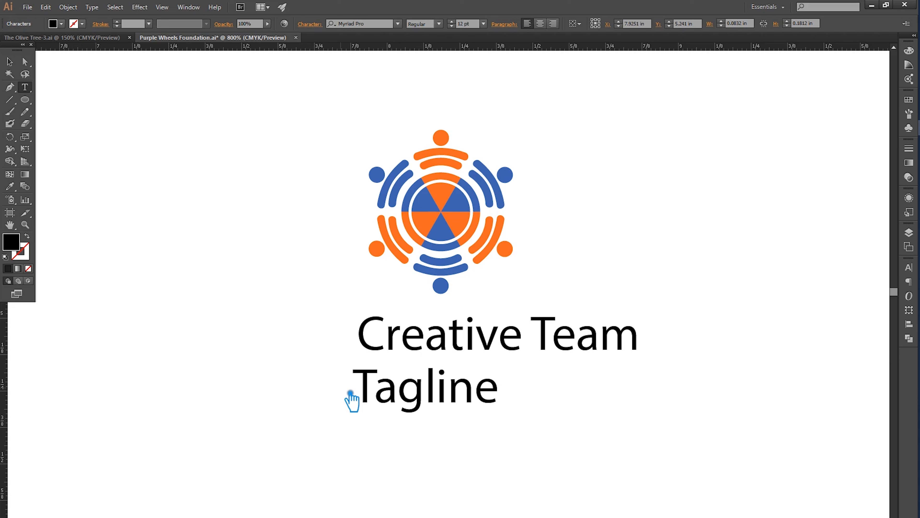
pyautogui.write(' Goes Here')
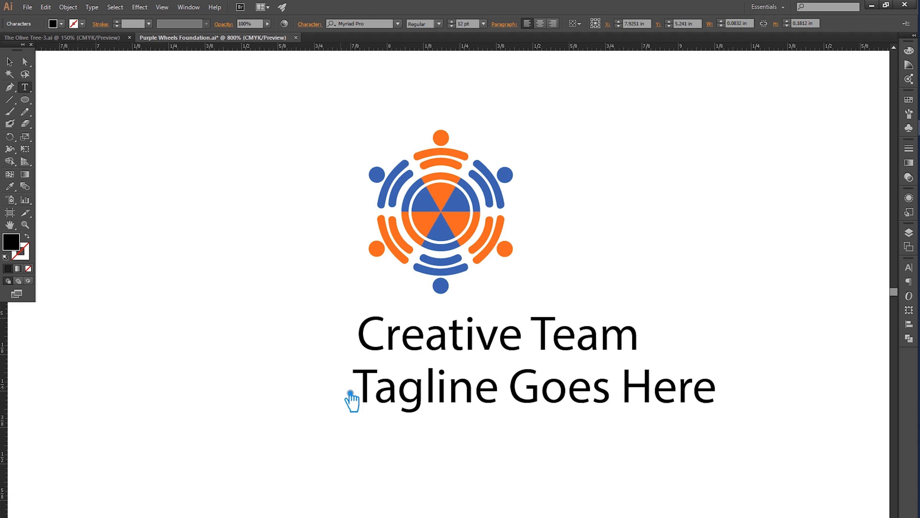
pyautogui.click(9, 61)
# Set the tagline text to 5 pt and All Caps.
pyautogui.scroll(-6, 467, 32)
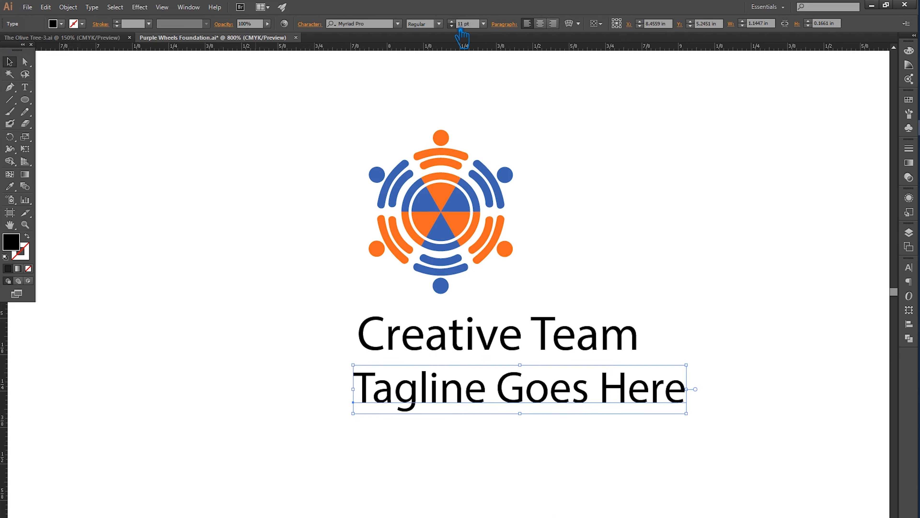
pyautogui.scroll(-1, 462, 32)
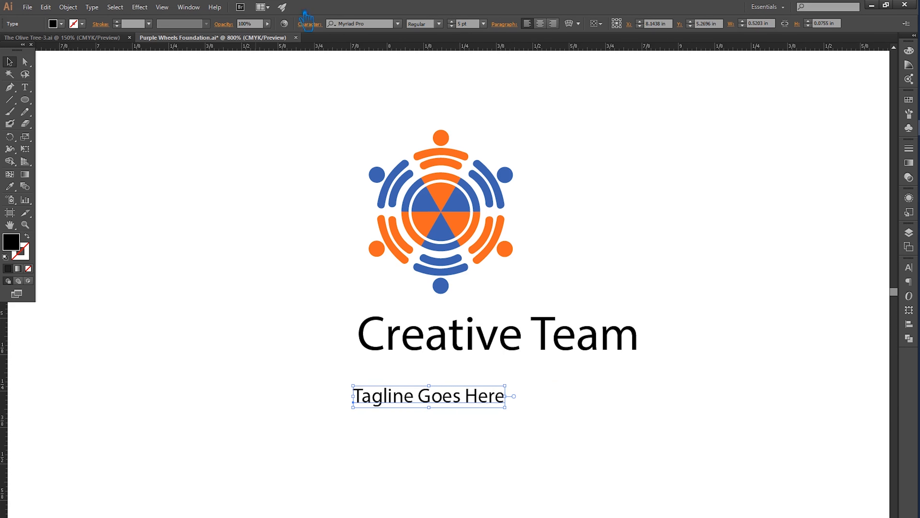
pyautogui.click(310, 24)
pyautogui.click(215, 144)
# Widen the tagline's letter tracking to more than 200.
pyautogui.click(315, 98)
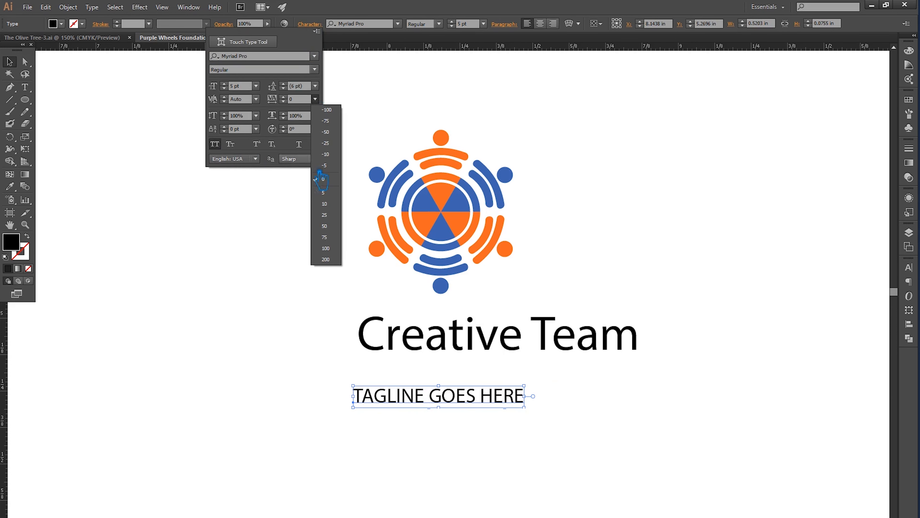
pyautogui.click(342, 278)
pyautogui.click(301, 102)
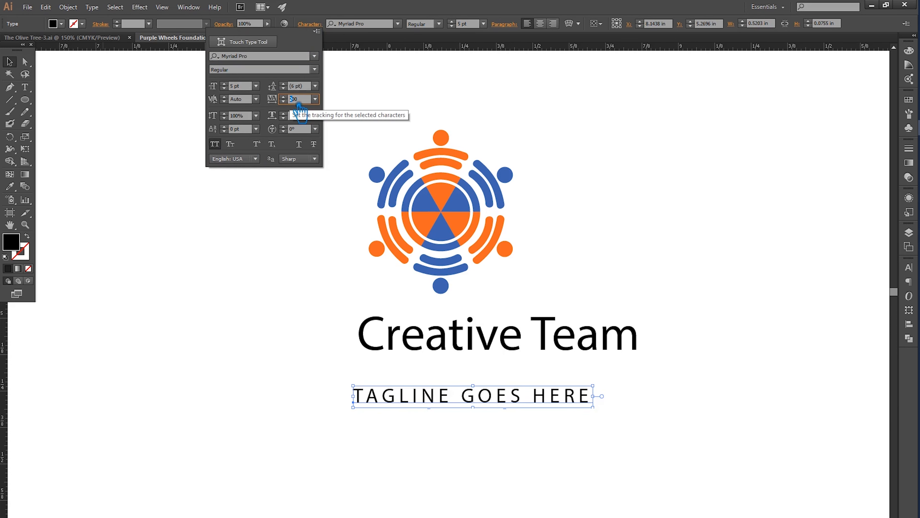
pyautogui.press('Return')
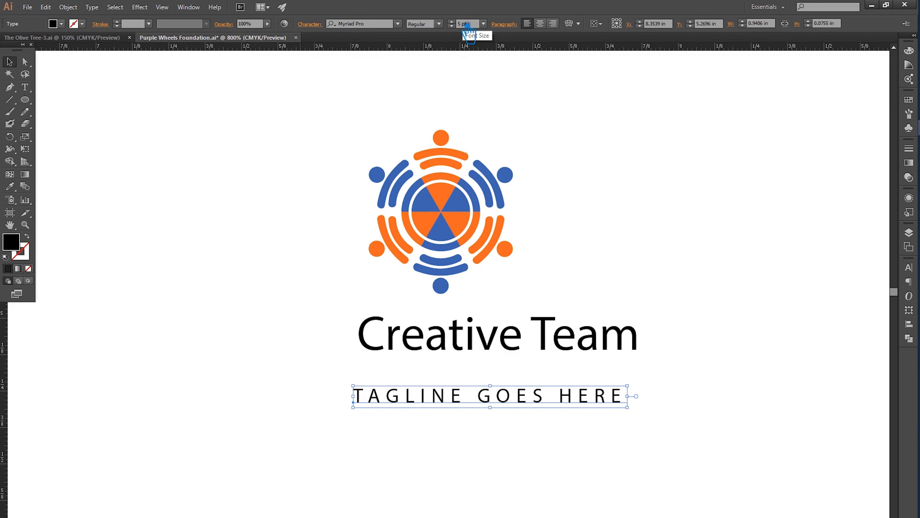
# Apply a bold font style to the tagline text and deselect it.
pyautogui.click(439, 23)
pyautogui.click(442, 112)
pyautogui.click(567, 133)
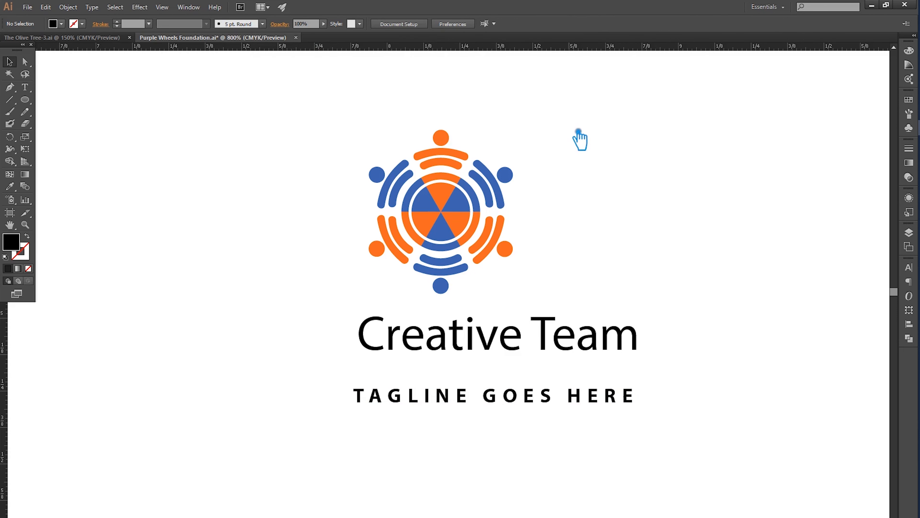
# Set the "Creative Team" headline in All Caps and change its font to Jost.
pyautogui.click(555, 354)
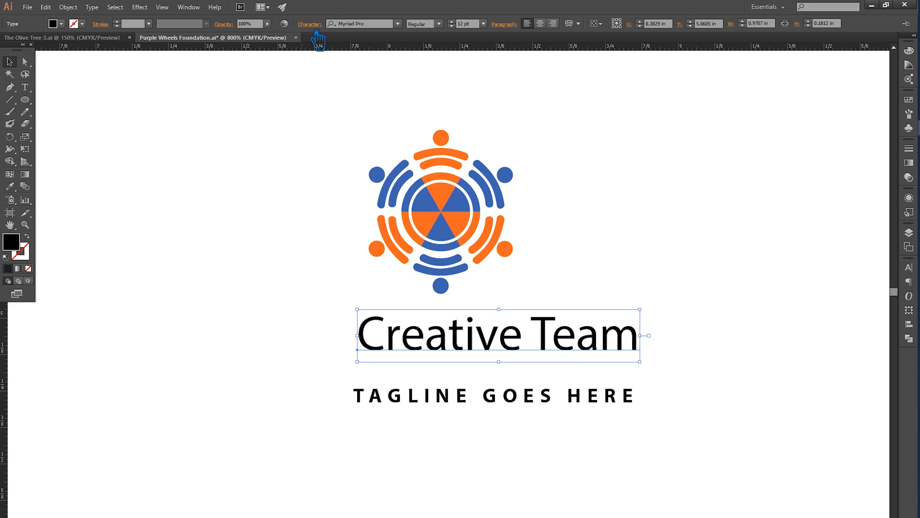
pyautogui.click(311, 24)
pyautogui.click(216, 144)
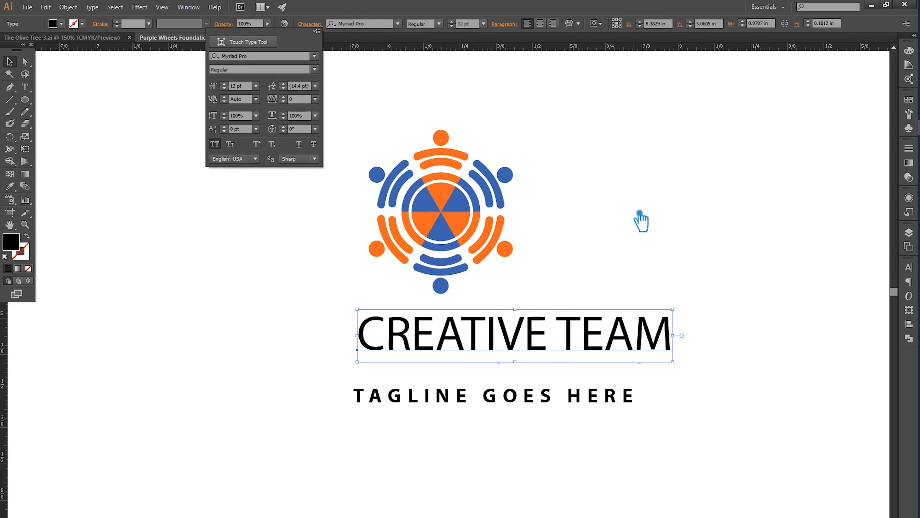
pyautogui.click(276, 58)
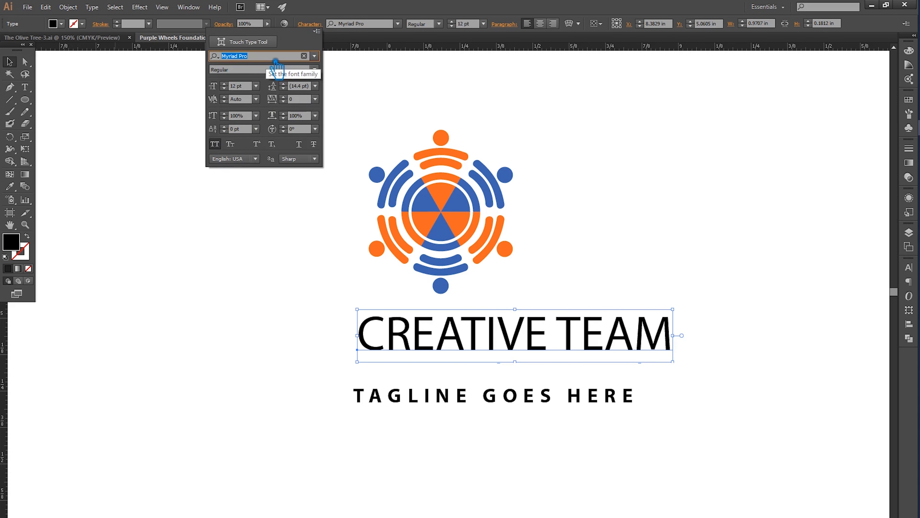
pyautogui.write('Jost')
pyautogui.press('Return')
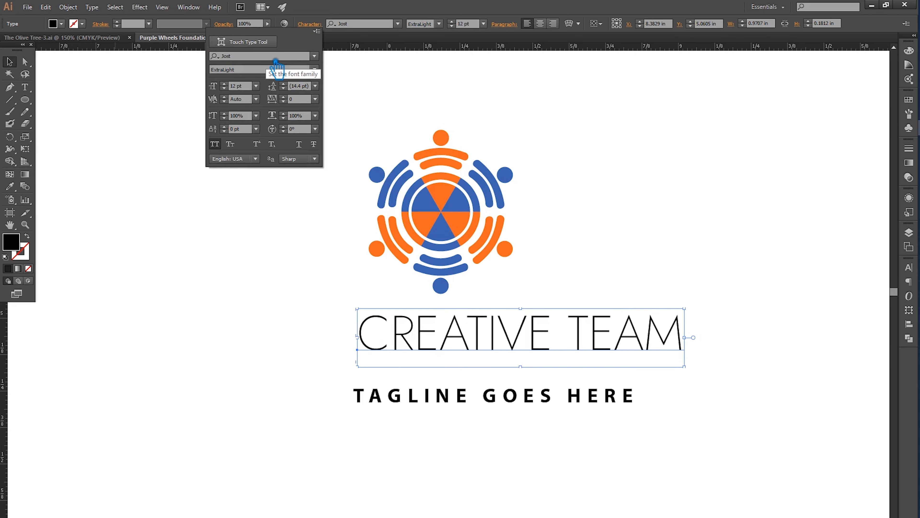
# Copy the headline's text formatting onto the tagline with the Eyedropper and reduce the tagline to 6 pt.
pyautogui.click(528, 409)
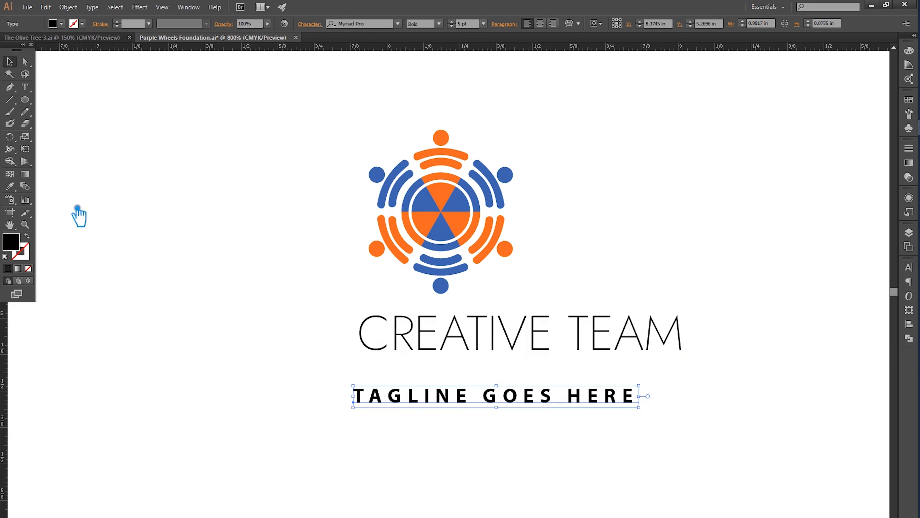
pyautogui.click(11, 187)
pyautogui.click(584, 331)
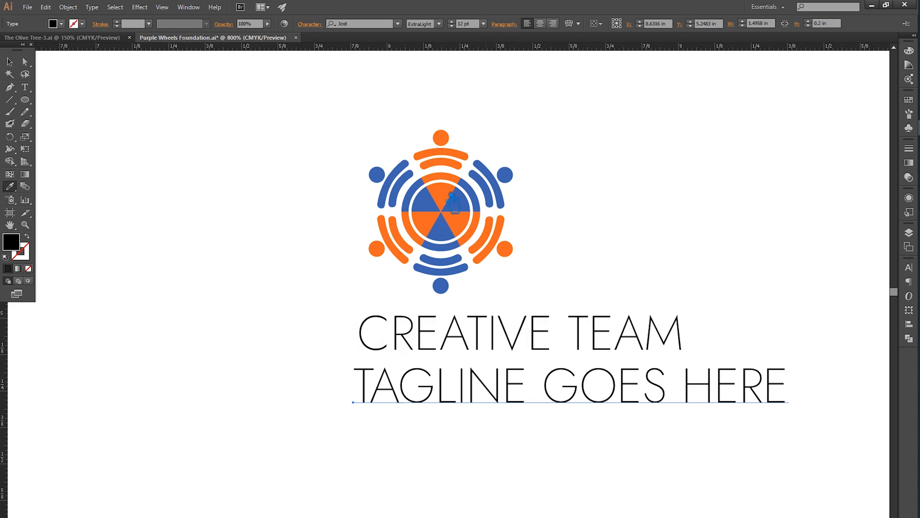
pyautogui.click(484, 23)
pyautogui.click(495, 35)
pyautogui.press('v')
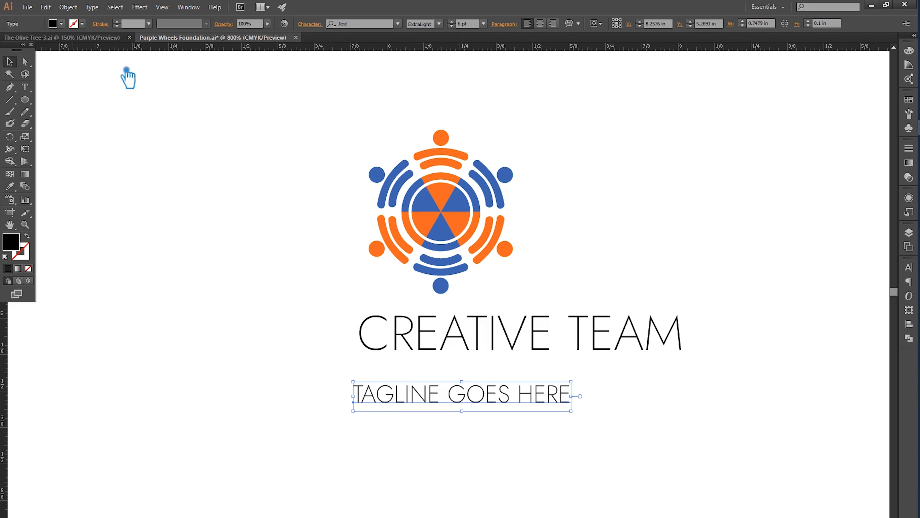
# Apply the Regular font style to the tagline and deselect it.
pyautogui.click(440, 24)
pyautogui.click(438, 86)
pyautogui.click(654, 212)
# Apply the Bold font style to the "Creative Team" headline.
pyautogui.click(578, 327)
pyautogui.click(439, 24)
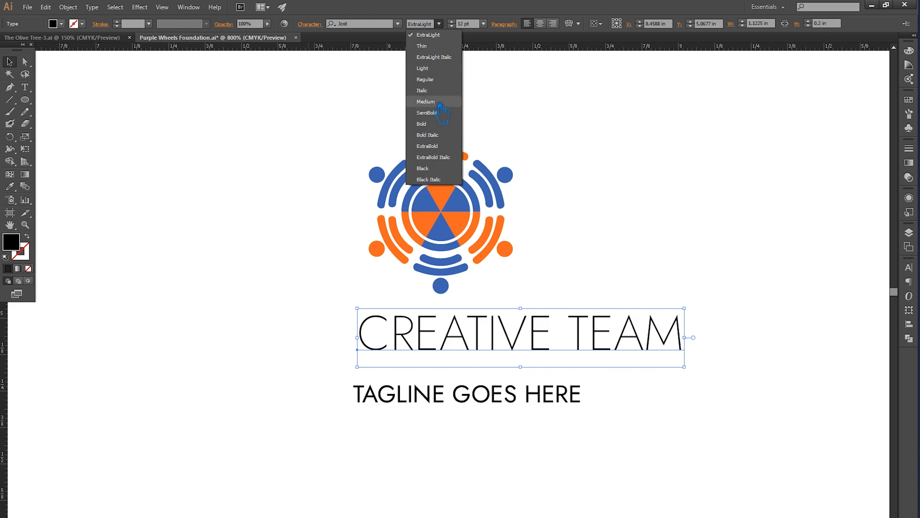
pyautogui.click(438, 103)
pyautogui.click(668, 232)
# Move the headline under the wheel mark and the tagline close beneath it, nudging both slightly downward.
pyautogui.moveTo(518, 347); pyautogui.dragTo(431, 344)
pyautogui.moveTo(502, 401); pyautogui.dragTo(494, 377)
pyautogui.click(518, 346)
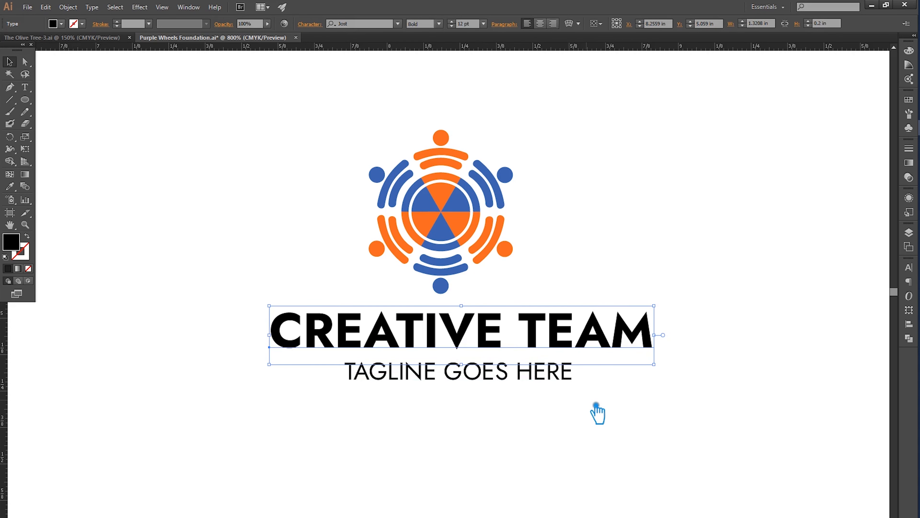
pyautogui.press('Down')
pyautogui.moveTo(637, 408); pyautogui.dragTo(355, 329)
pyautogui.press('Down')
pyautogui.press('Down')
pyautogui.click(705, 437)
# Align the wheel mark, headline and tagline on a common horizontal centre and deselect them.
pyautogui.moveTo(701, 433); pyautogui.dragTo(222, 99)
pyautogui.click(344, 29)
pyautogui.click(730, 266)
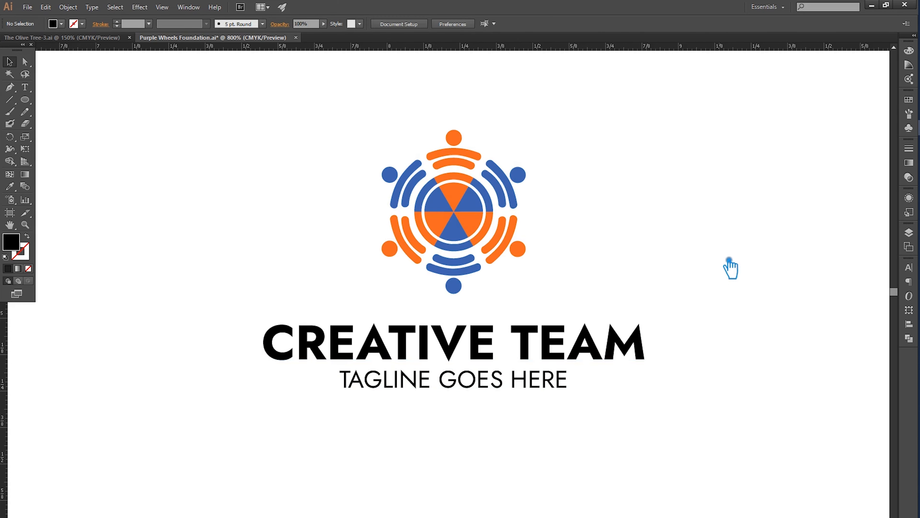
# Nudge the headline slightly up toward the wheel mark.
pyautogui.click(547, 359)
pyautogui.press('Up')
pyautogui.click(727, 395)
pyautogui.moveTo(655, 423); pyautogui.dragTo(410, 353)
pyautogui.click(700, 235)
pyautogui.moveTo(695, 403); pyautogui.dragTo(200, 116)
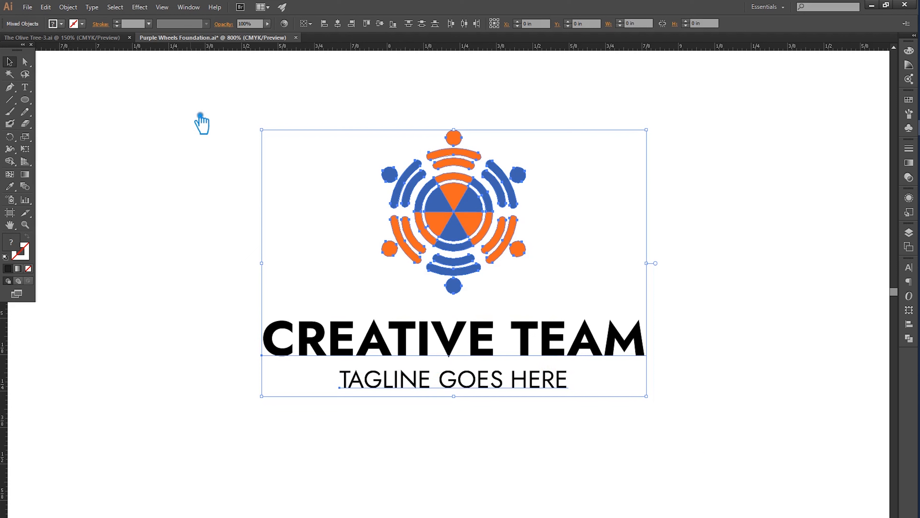
pyautogui.click(230, 106)
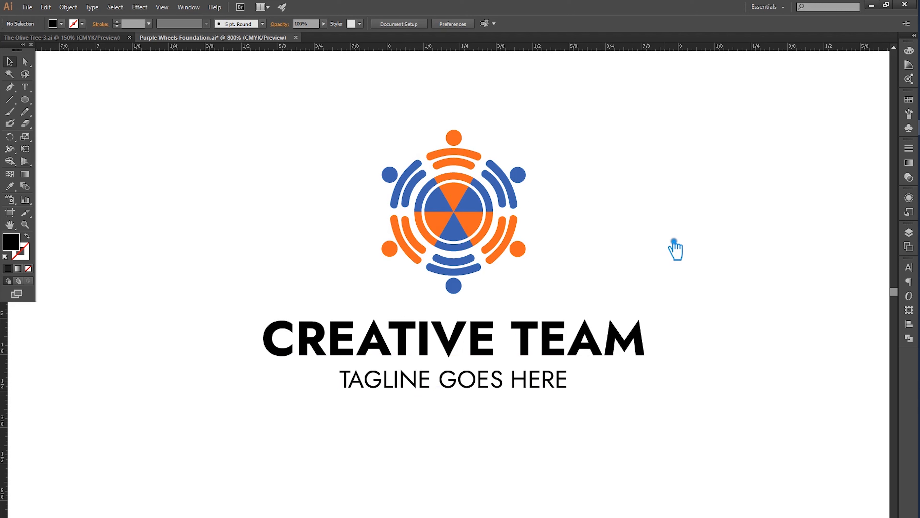
# Ungroup the wheel mark and deselect it.
pyautogui.click(470, 189)
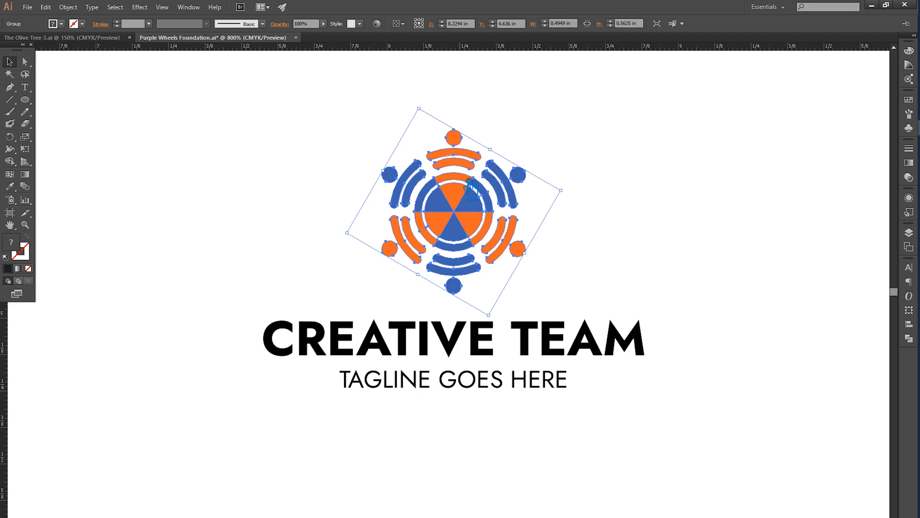
pyautogui.rightClick(460, 177)
pyautogui.click(507, 234)
pyautogui.click(642, 214)
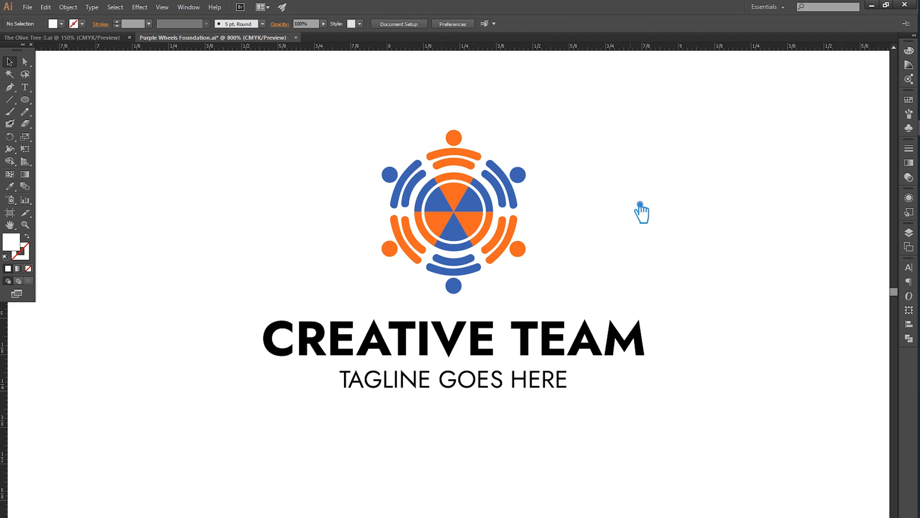
# Nudge the tagline up toward the headline and set its tracking to 200.
pyautogui.click(538, 395)
pyautogui.press('Up')
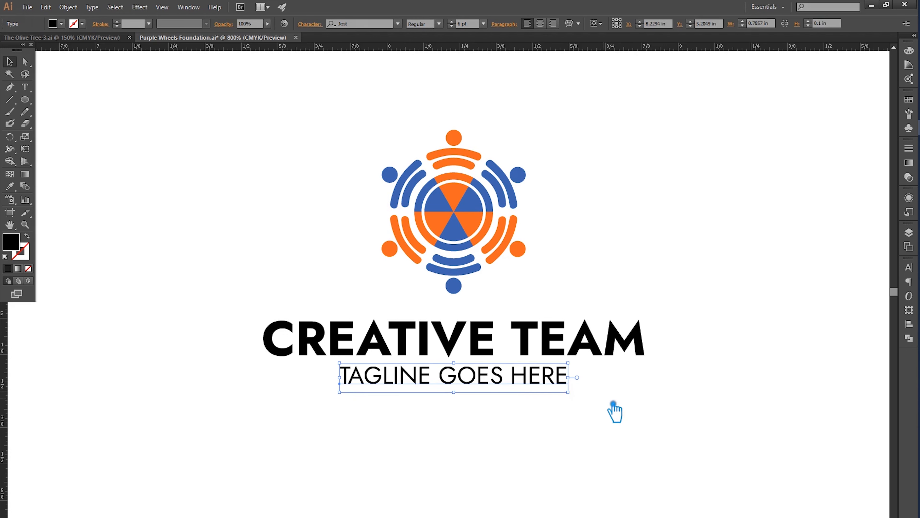
pyautogui.click(318, 26)
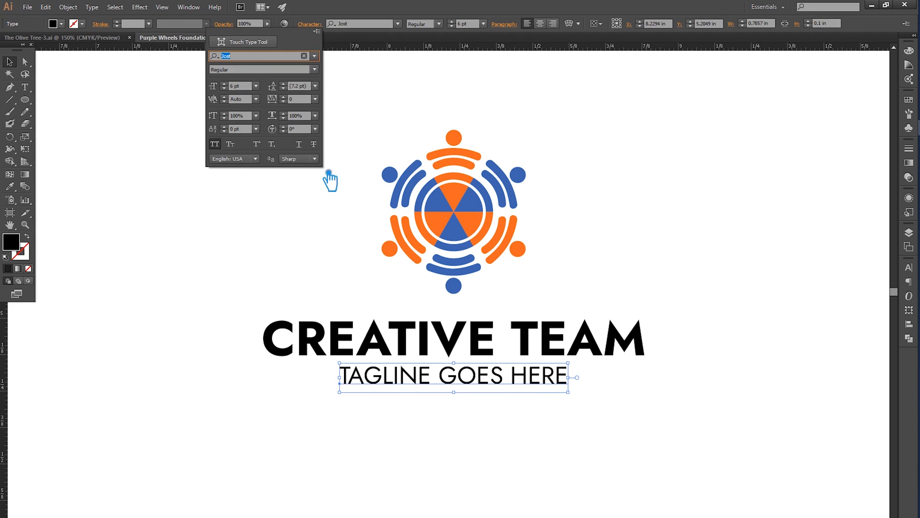
pyautogui.click(315, 98)
pyautogui.click(340, 258)
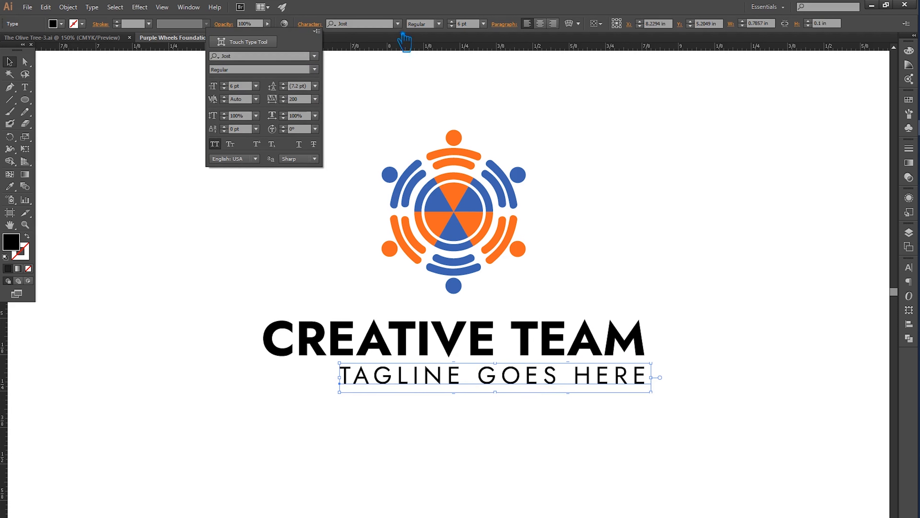
# Reduce the tagline to 4 pt and apply the Medium font style.
pyautogui.click(464, 26)
pyautogui.press('Down')
pyautogui.press('Down')
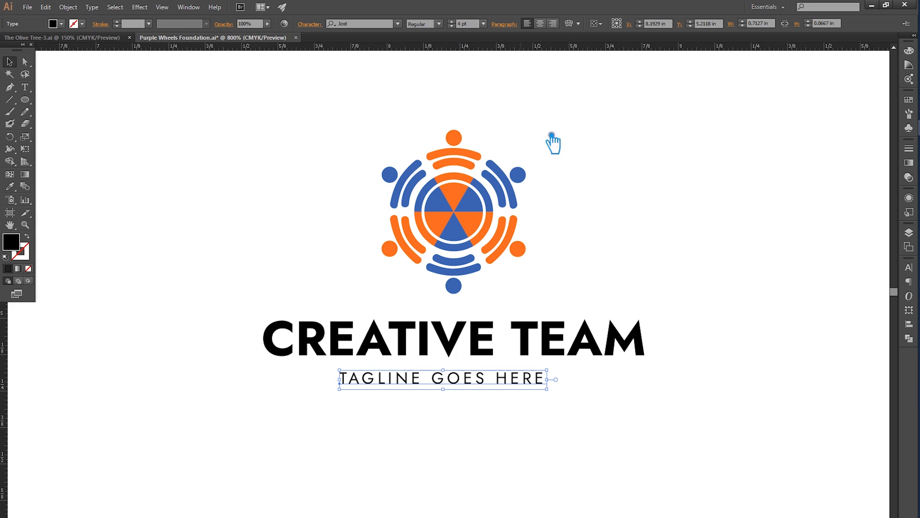
pyautogui.click(310, 24)
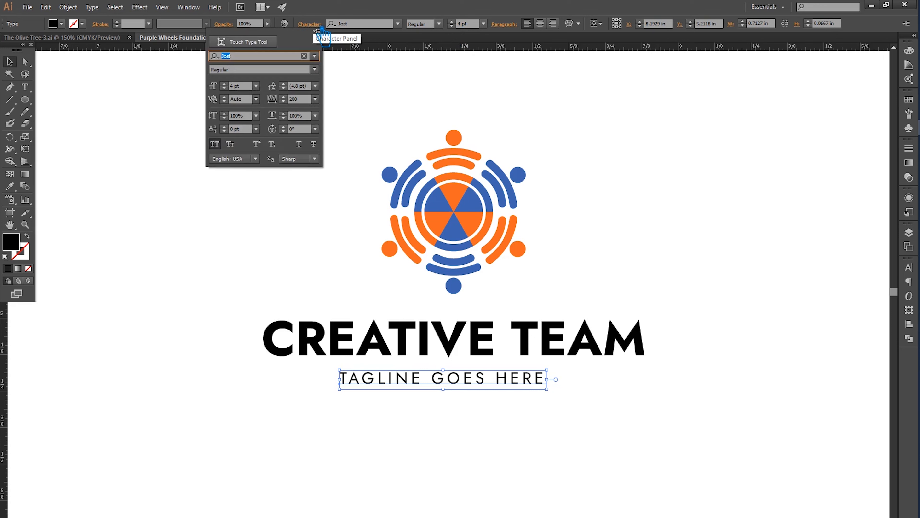
pyautogui.click(439, 24)
pyautogui.click(427, 169)
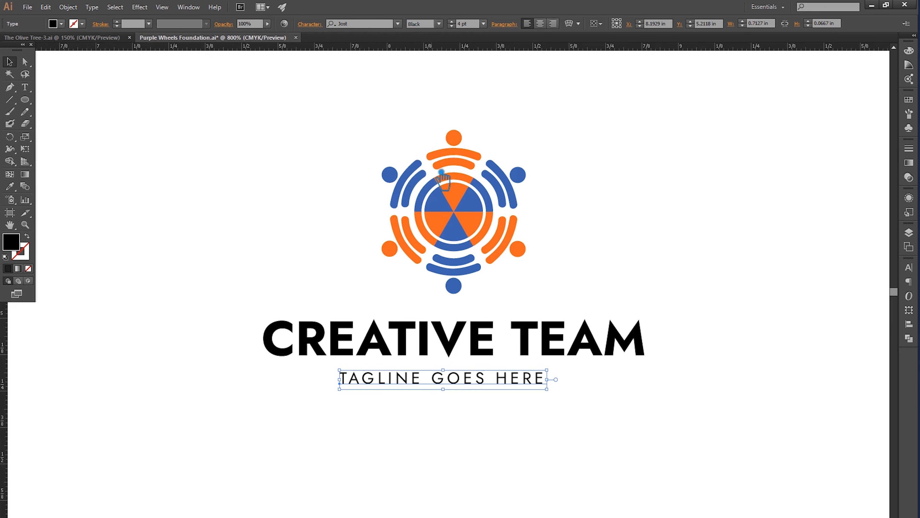
pyautogui.click(439, 24)
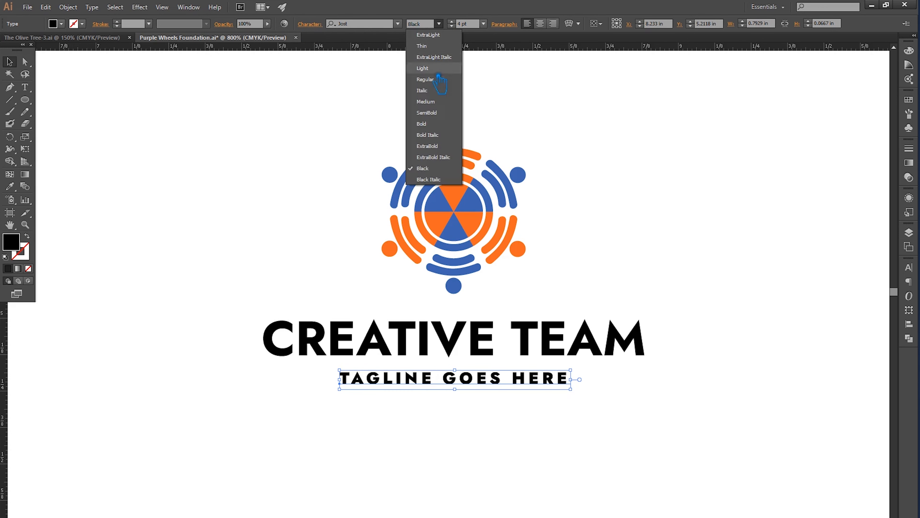
pyautogui.click(440, 106)
# Set the tagline's tracking to 300.
pyautogui.click(311, 24)
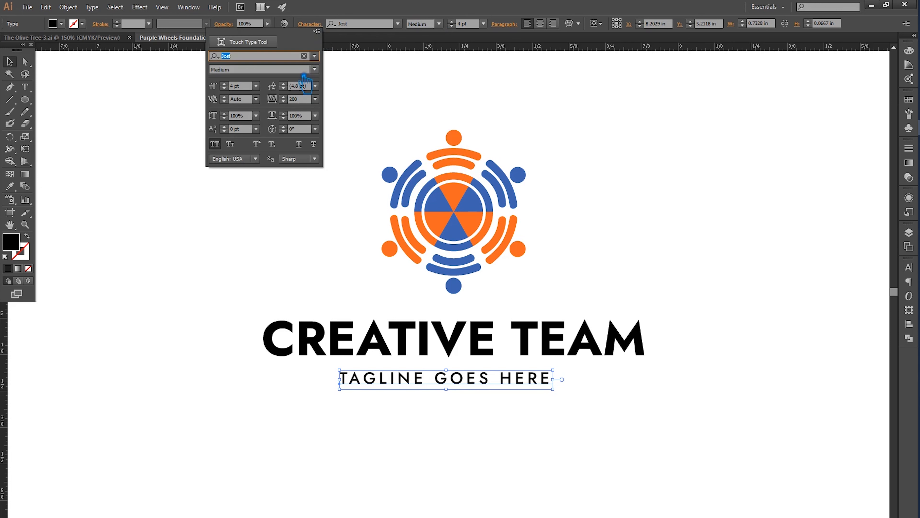
pyautogui.click(298, 101)
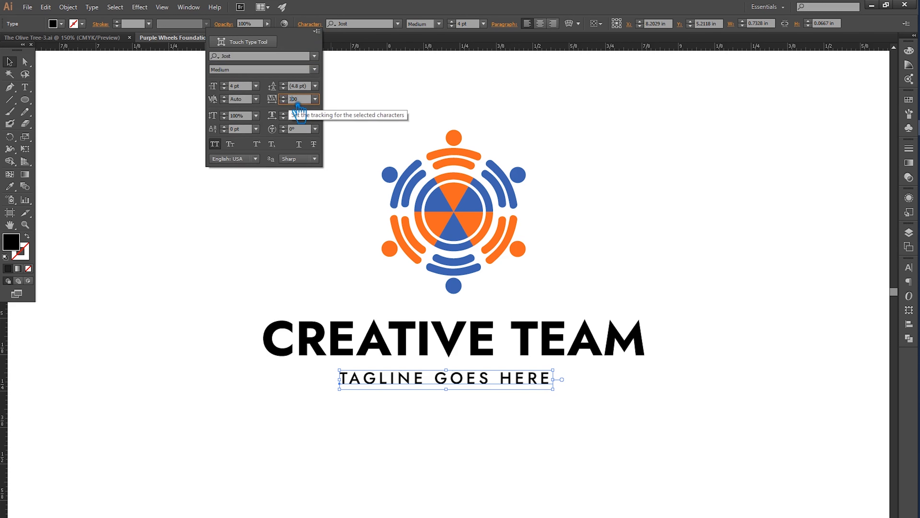
pyautogui.write('3')
pyautogui.press('Return')
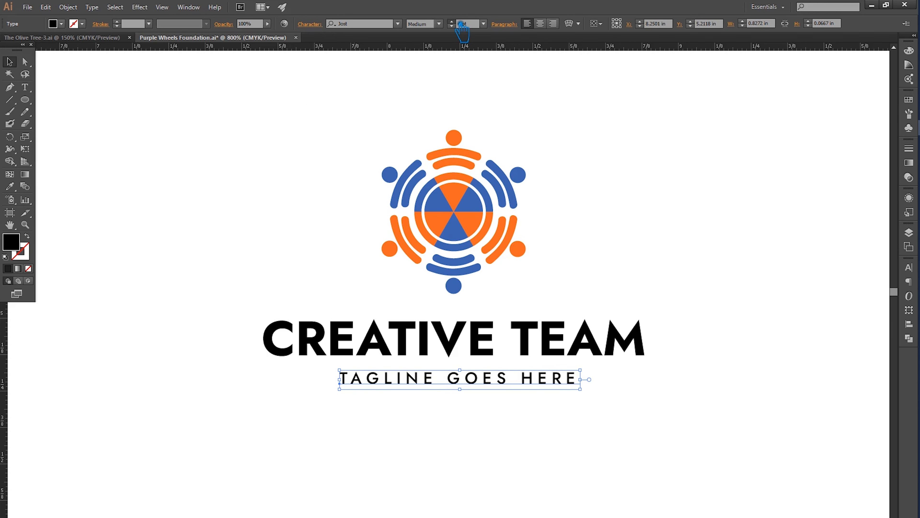
pyautogui.click(451, 22)
pyautogui.click(451, 21)
pyautogui.hotkey('ctrl', 'z')
# Remove the extra tracking after the final E of the tagline so no trailing space affects its centring.
pyautogui.click(25, 87)
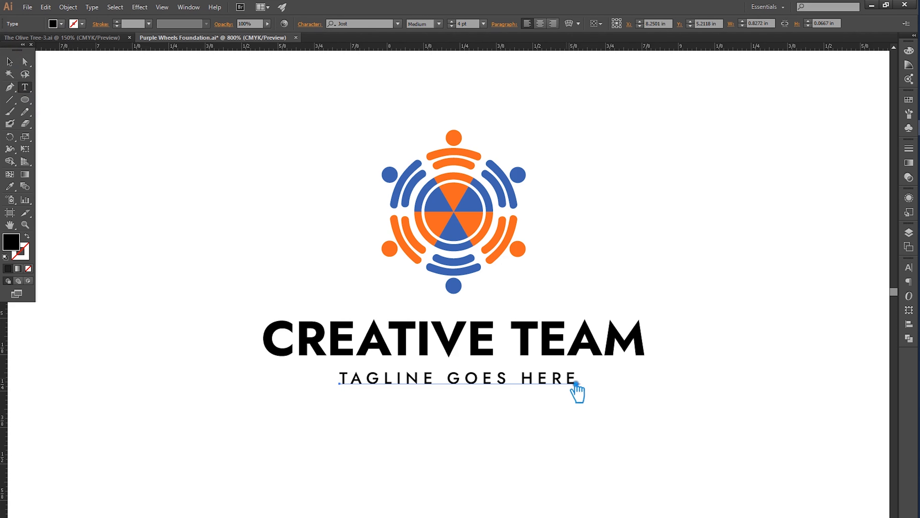
pyautogui.moveTo(576, 381); pyautogui.dragTo(601, 378)
pyautogui.click(310, 24)
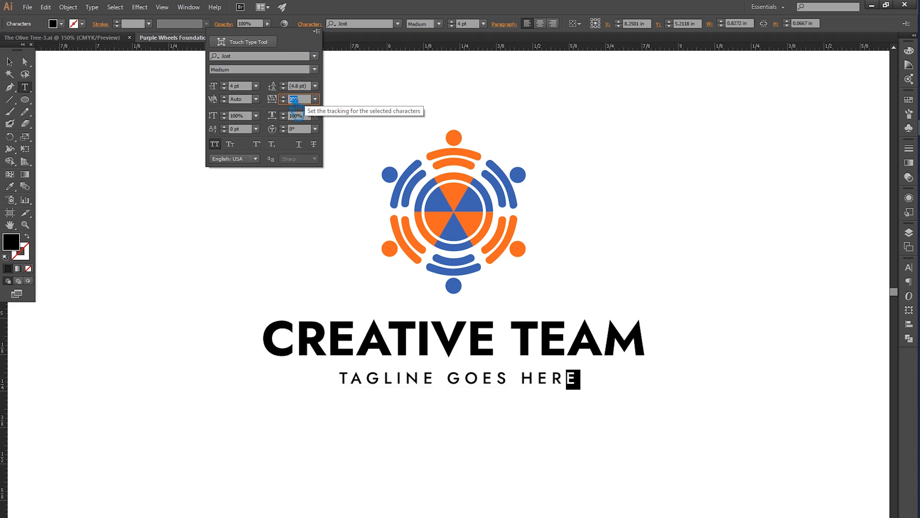
pyautogui.click(284, 98)
pyautogui.press('Return')
pyautogui.click(10, 61)
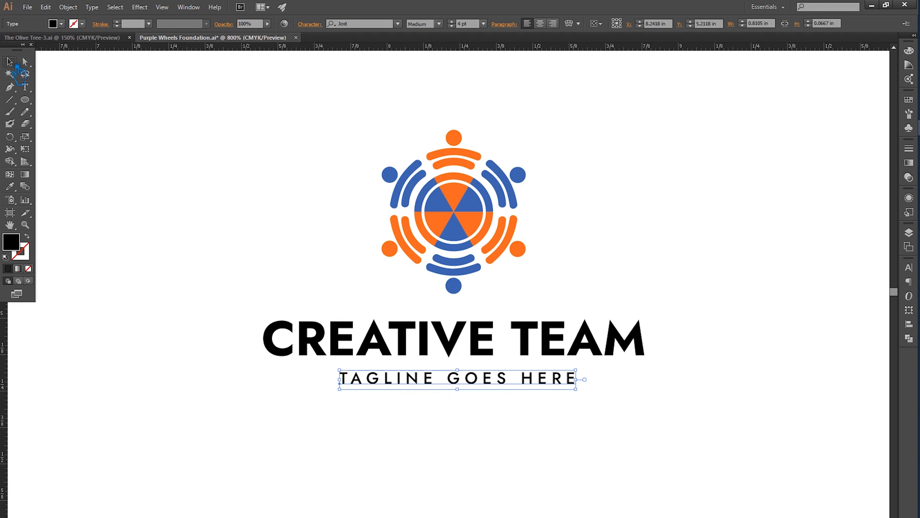
# Move the tagline up closer to the headline and deselect it.
pyautogui.click(235, 135)
pyautogui.moveTo(488, 385); pyautogui.dragTo(489, 378)
pyautogui.click(654, 290)
# Tighten the letter tracking of the "Creative Team" headline and deselect it.
pyautogui.click(559, 342)
pyautogui.click(318, 24)
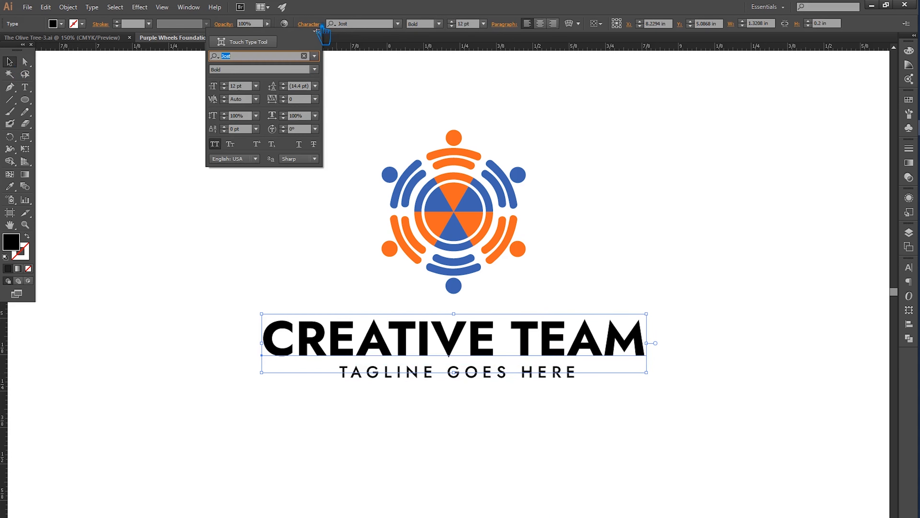
pyautogui.click(315, 99)
pyautogui.click(334, 147)
pyautogui.click(664, 196)
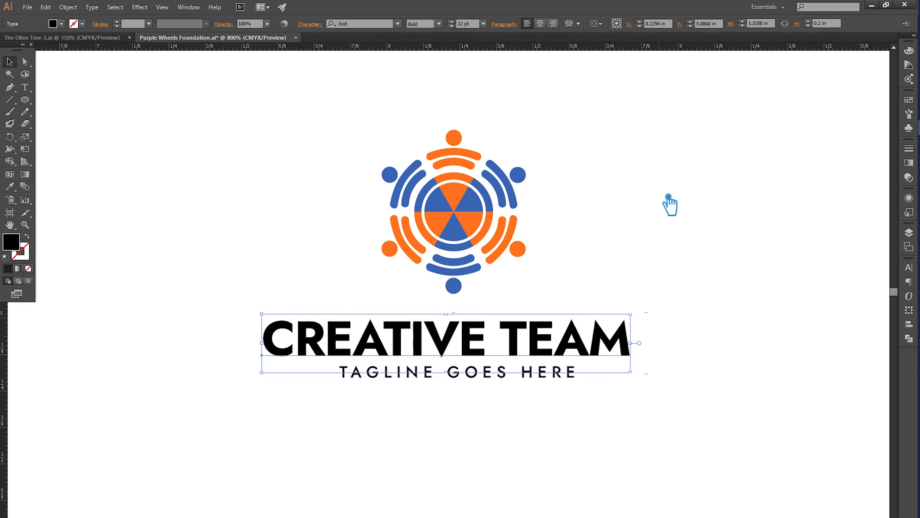
pyautogui.click(640, 389)
# Centre the wheel mark, headline and tagline horizontally on one another after the tracking changes.
pyautogui.moveTo(650, 432); pyautogui.dragTo(210, 88)
pyautogui.click(339, 24)
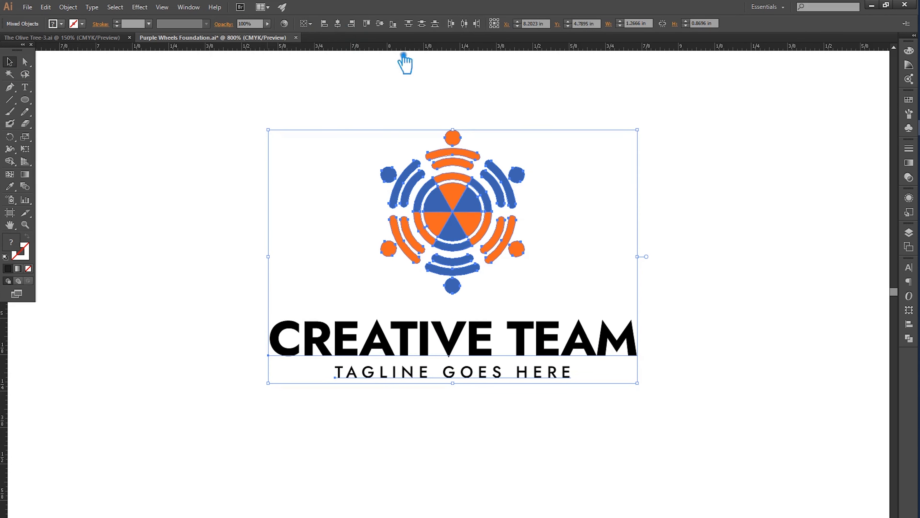
pyautogui.click(768, 256)
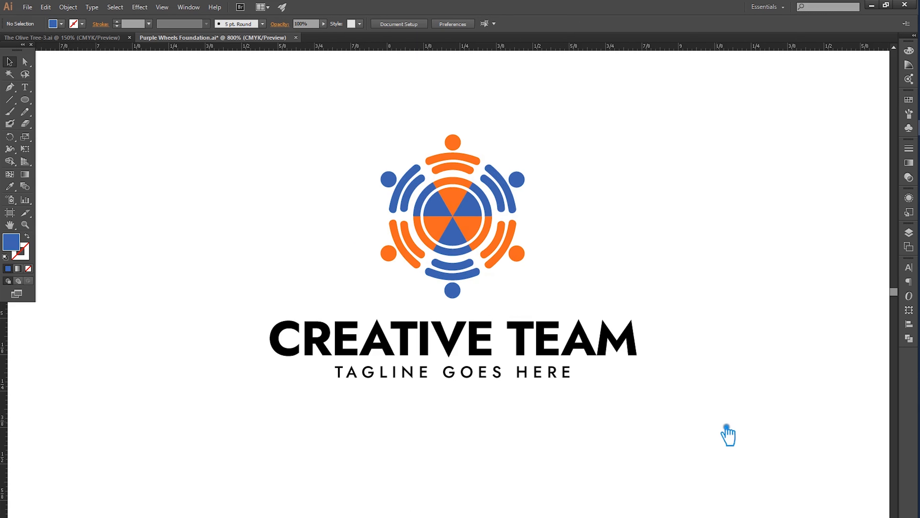
pyautogui.moveTo(719, 423); pyautogui.dragTo(256, 110)
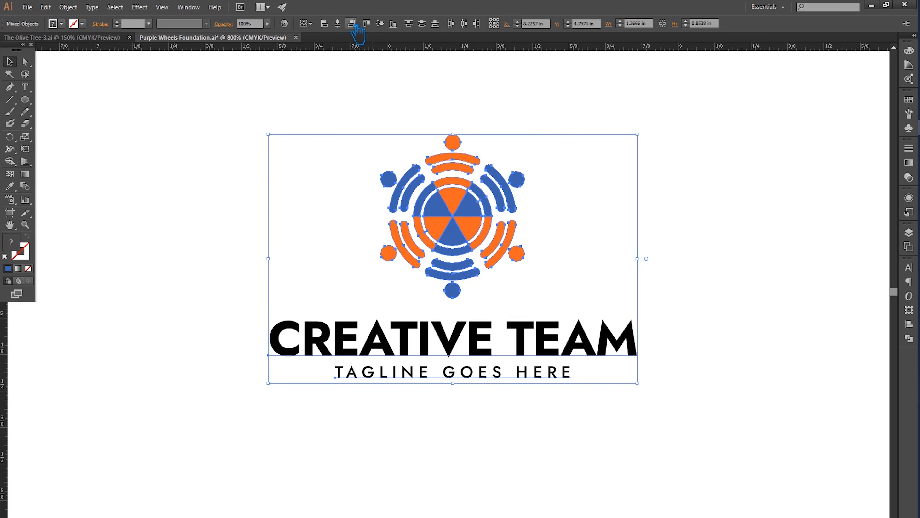
pyautogui.click(737, 316)
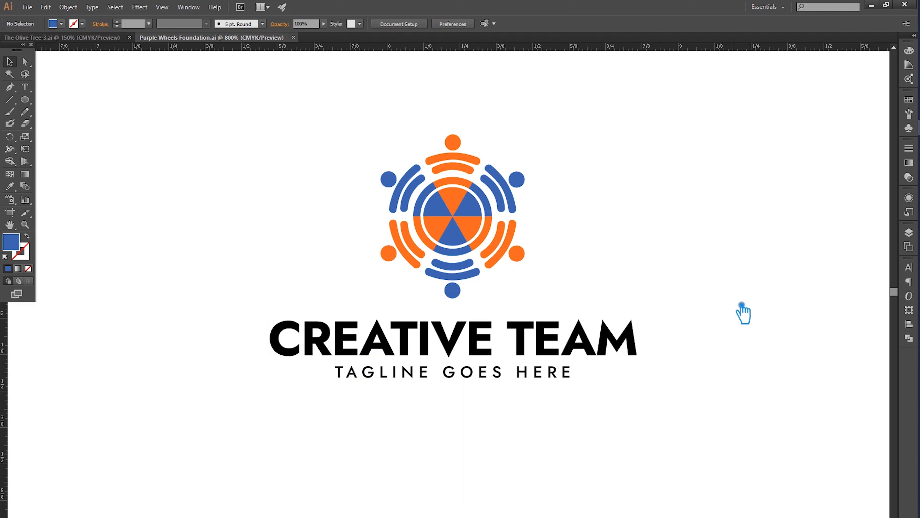
# Recolour the headline and the tagline with the wheel mark's blue using the Eyedropper.
pyautogui.click(530, 348)
pyautogui.press('i')
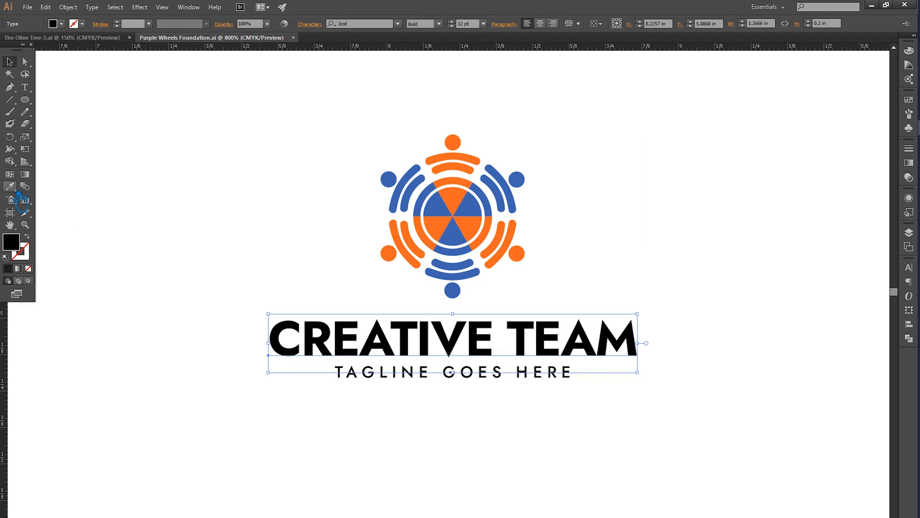
pyautogui.click(439, 214)
pyautogui.click(8, 62)
pyautogui.click(172, 177)
pyautogui.click(468, 377)
pyautogui.click(452, 226)
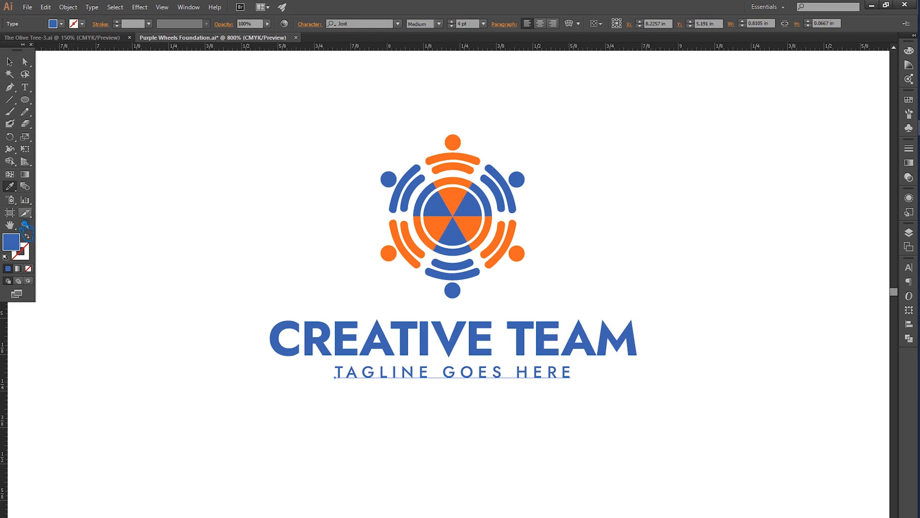
# Recolour the tagline with the dark grey 5e6168 and deselect it.
pyautogui.doubleClick(19, 248)
pyautogui.moveTo(649, 195); pyautogui.dragTo(649, 185)
pyautogui.click(869, 105)
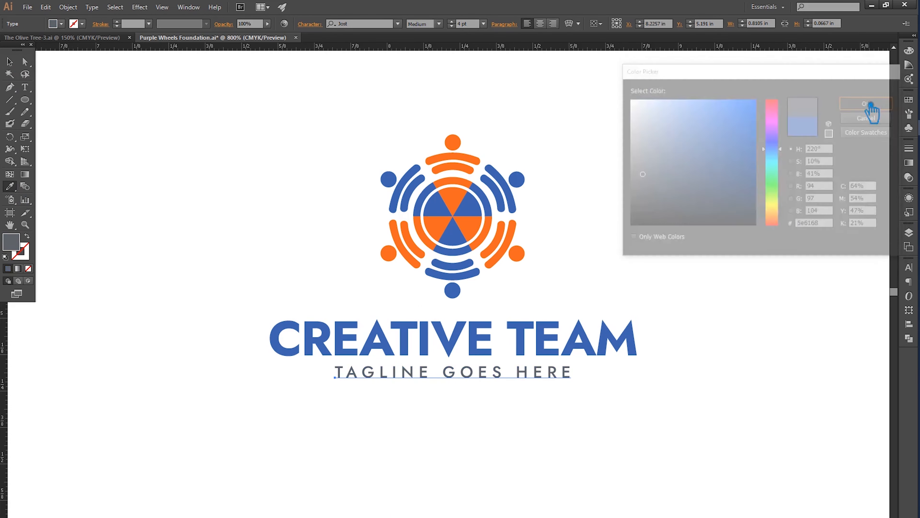
pyautogui.click(8, 62)
pyautogui.click(121, 105)
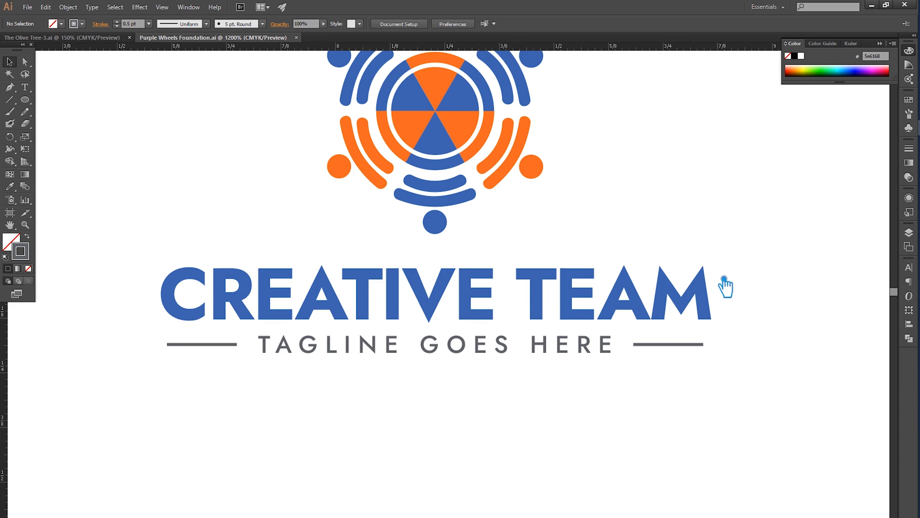
pyautogui.click(711, 294)
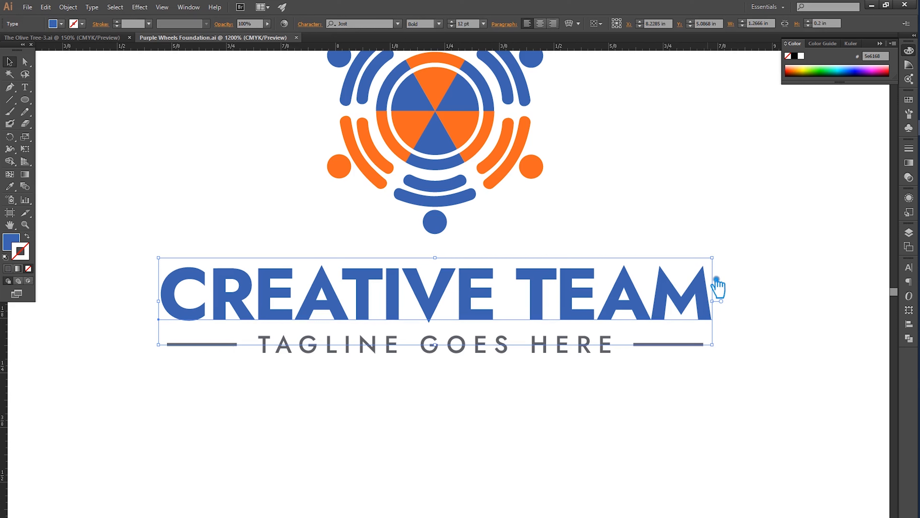
pyautogui.click(775, 267)
pyautogui.moveTo(743, 383); pyautogui.dragTo(225, 97)
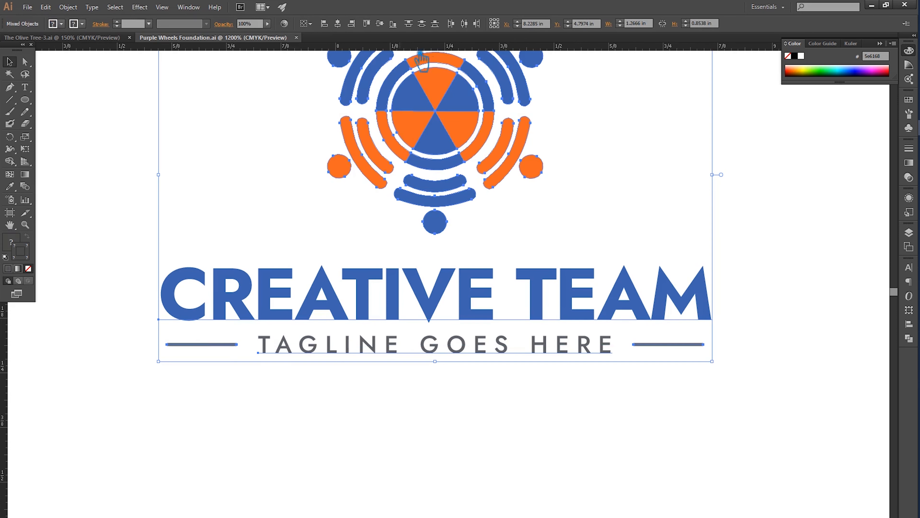
pyautogui.click(779, 301)
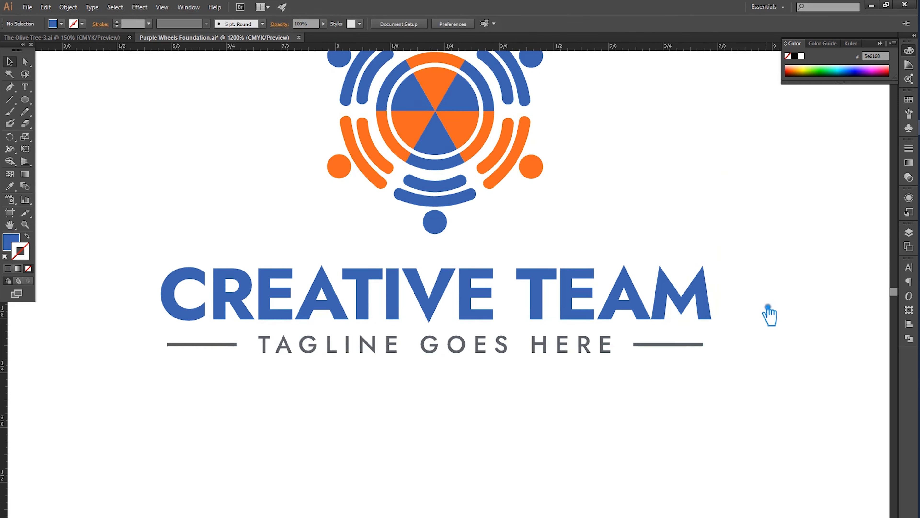
pyautogui.click(590, 355)
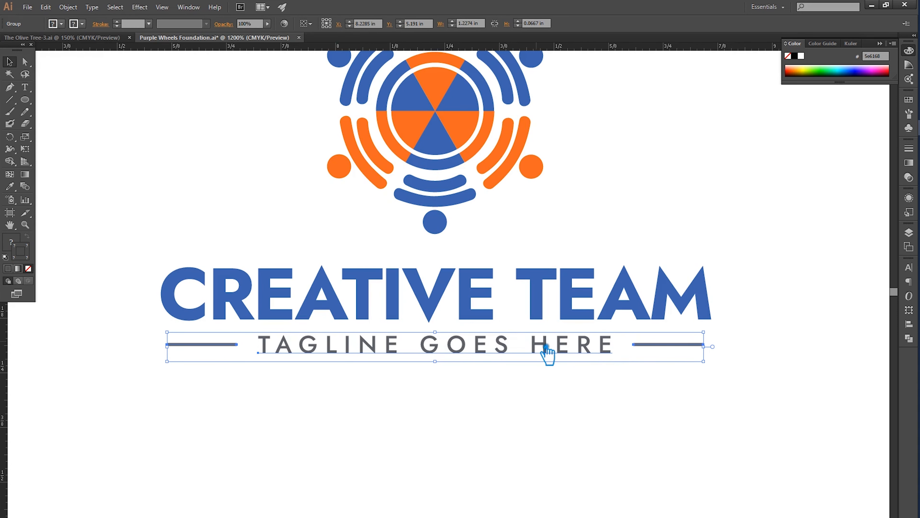
pyautogui.keyDown('shift'); pyautogui.click(489, 318); pyautogui.keyUp('shift')
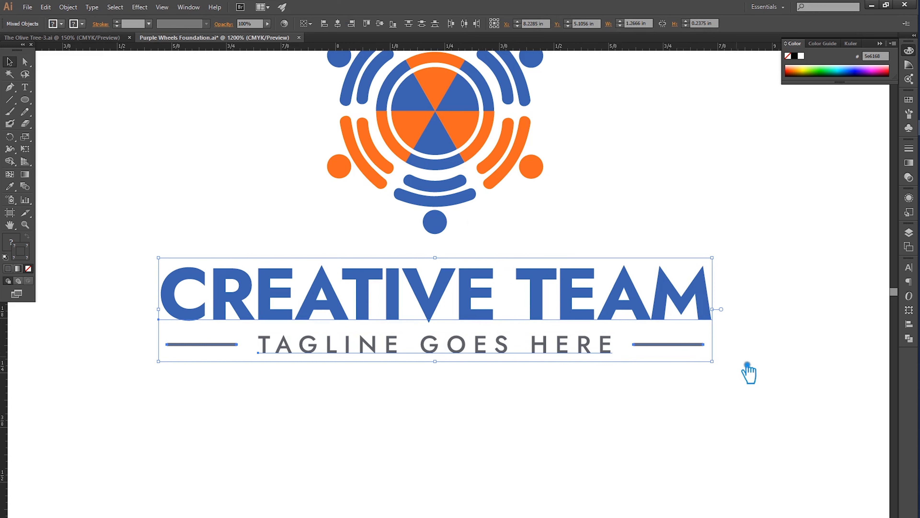
# Try shifting the tagline and its flanking lines to the right, and undo that shift.
pyautogui.click(620, 356)
pyautogui.click(582, 345)
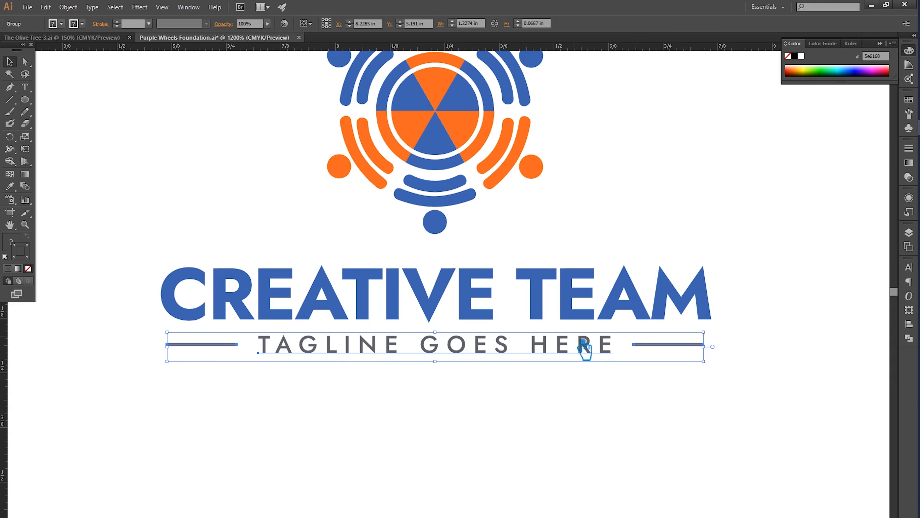
pyautogui.press('Right')
pyautogui.click(778, 372)
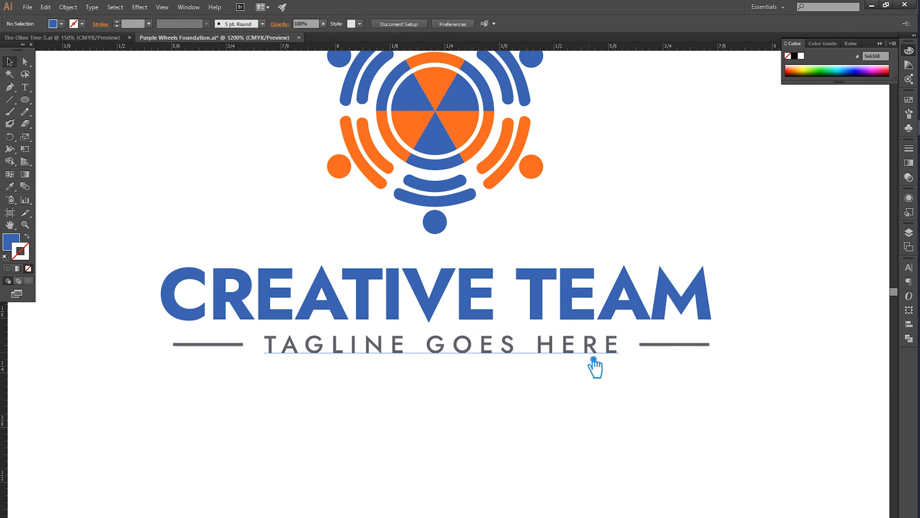
pyautogui.hotkey('ctrl', 'z')
pyautogui.click(748, 361)
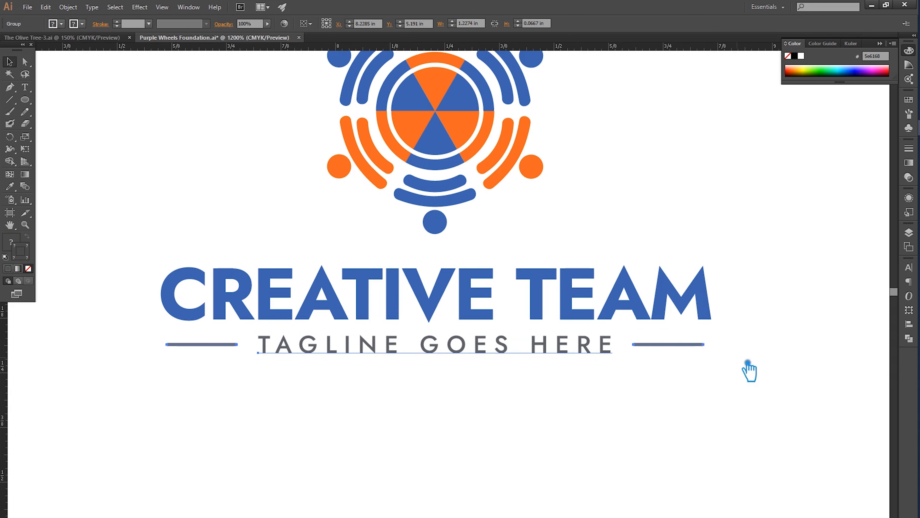
# Nudge the tagline and its flanking lines slightly to the right beneath the headline and deselect everything.
pyautogui.moveTo(783, 385); pyautogui.dragTo(391, 326)
pyautogui.click(339, 25)
pyautogui.click(277, 143)
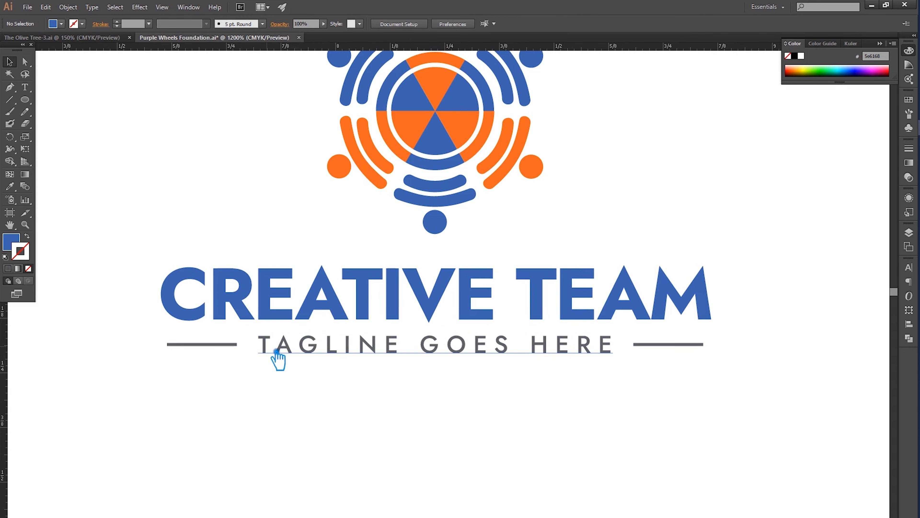
pyautogui.moveTo(276, 351); pyautogui.dragTo(280, 357)
pyautogui.click(292, 382)
pyautogui.moveTo(678, 447); pyautogui.dragTo(318, 293)
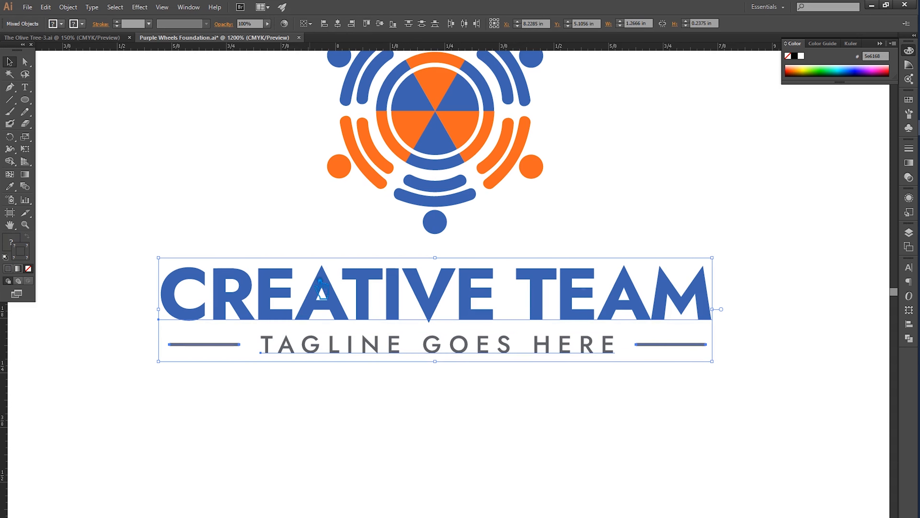
pyautogui.click(594, 398)
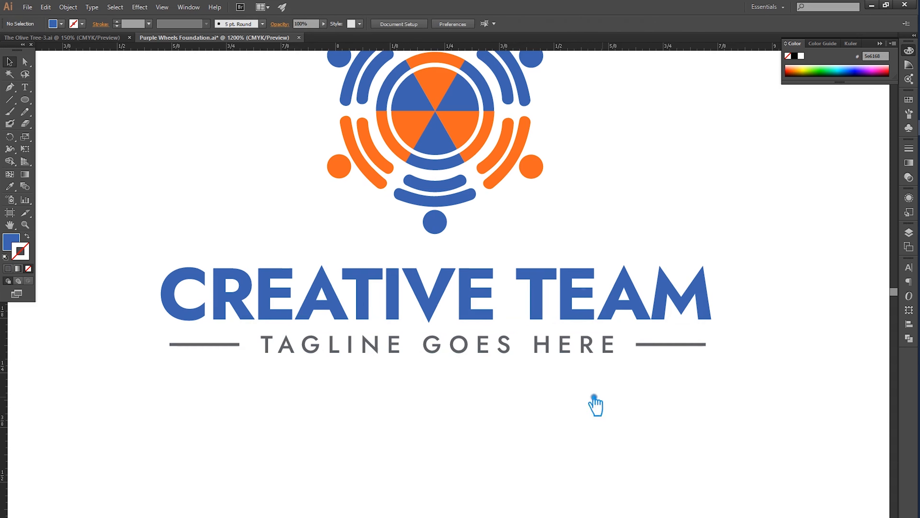
# Shift the tagline group further right until its right-hand line ends flush with the headline's last letter.
pyautogui.click(242, 347)
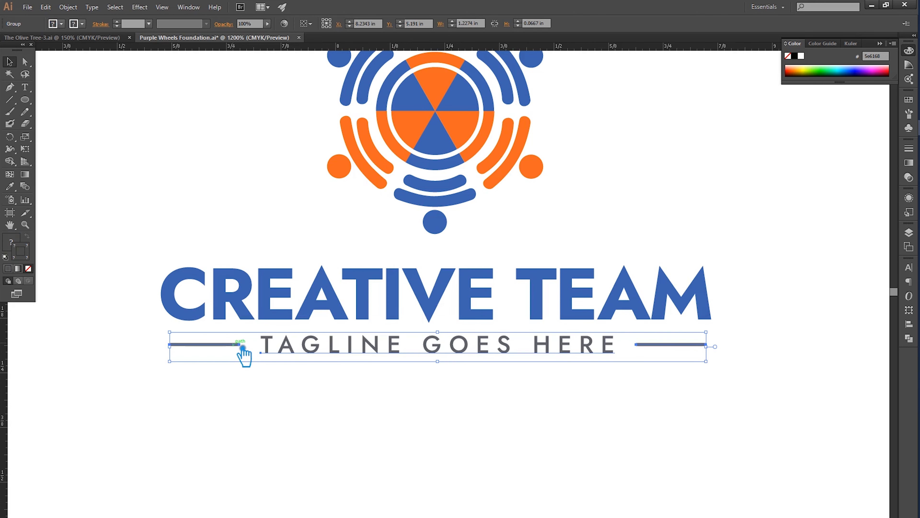
pyautogui.click(272, 397)
pyautogui.moveTo(277, 349); pyautogui.dragTo(282, 349)
pyautogui.click(415, 393)
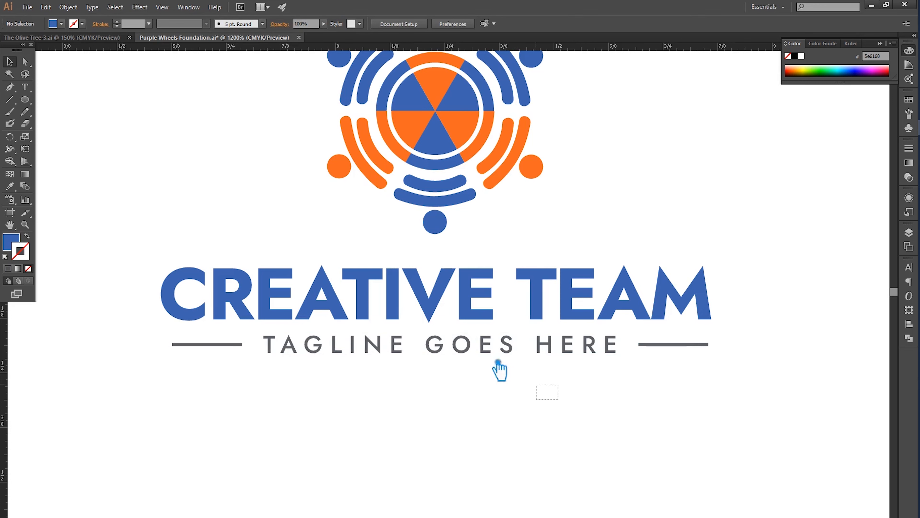
pyautogui.moveTo(563, 399); pyautogui.dragTo(297, 136)
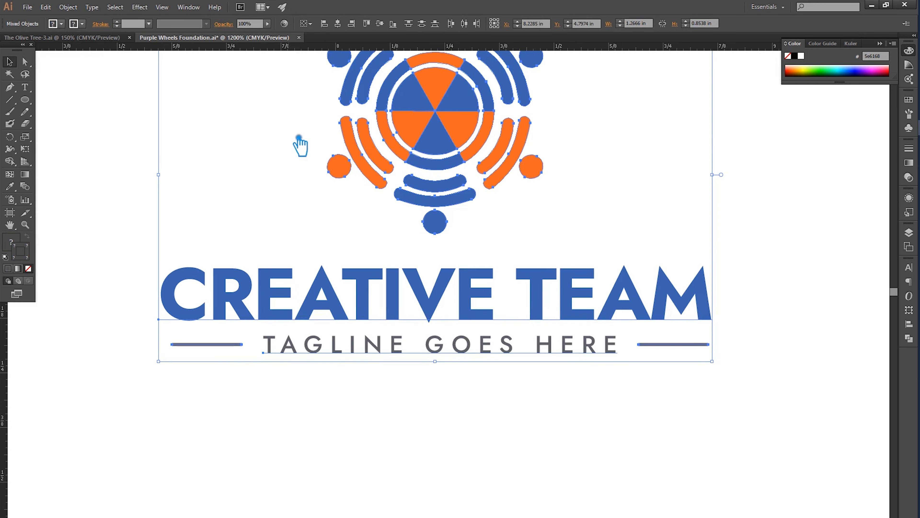
pyautogui.click(477, 448)
pyautogui.moveTo(298, 354); pyautogui.dragTo(300, 360)
pyautogui.moveTo(463, 416); pyautogui.dragTo(280, 261)
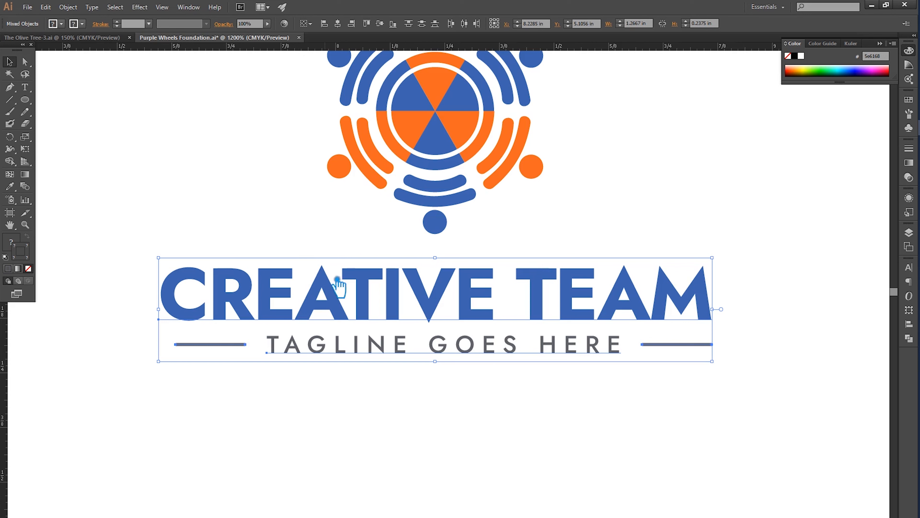
pyautogui.click(431, 441)
# Move the tagline and its flanking lines slightly down to widen the gap below the headline.
pyautogui.click(470, 351)
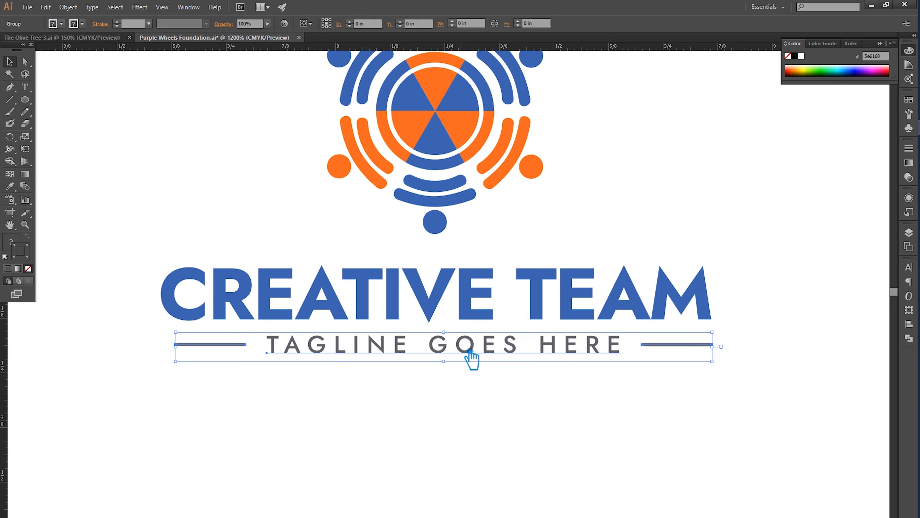
pyautogui.click(520, 420)
pyautogui.click(487, 362)
pyautogui.press('Down')
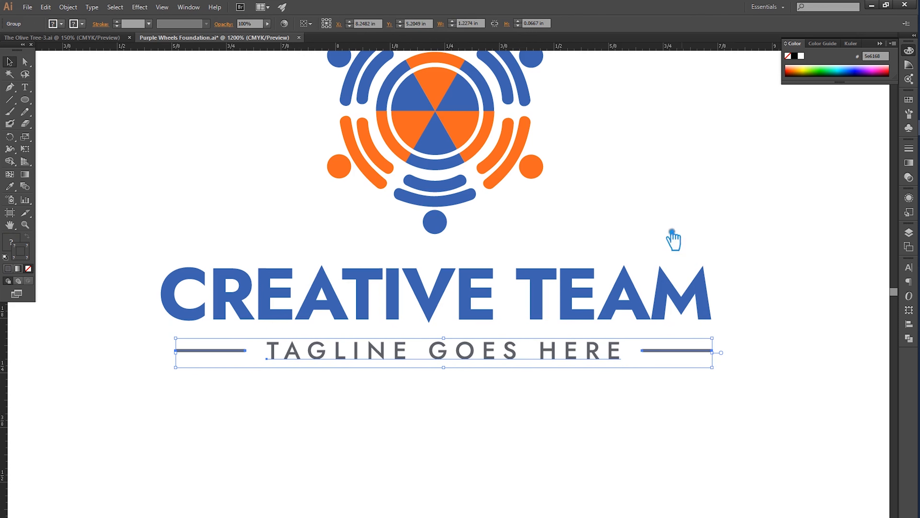
# Move the headline and tagline group down together, slightly away from the wheel mark, and deselect them.
pyautogui.click(431, 297)
pyautogui.moveTo(571, 424); pyautogui.dragTo(414, 296)
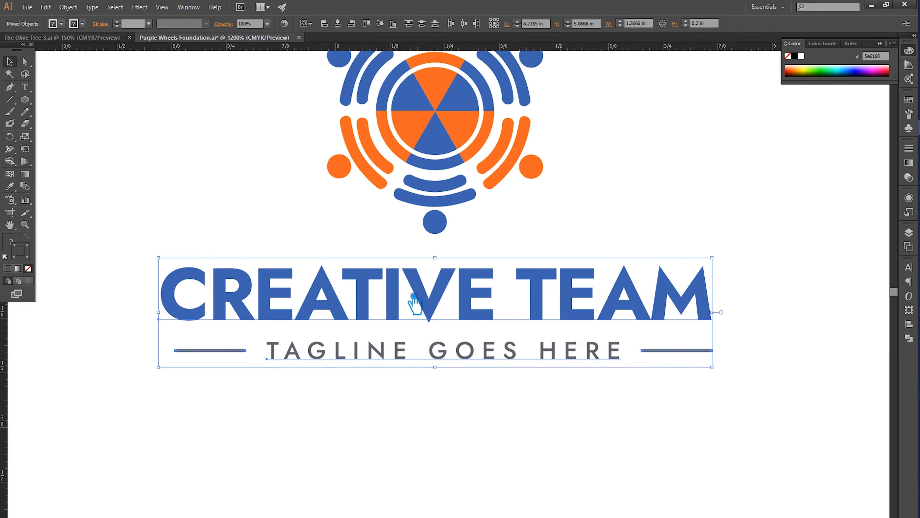
pyautogui.press('Down')
pyautogui.click(648, 226)
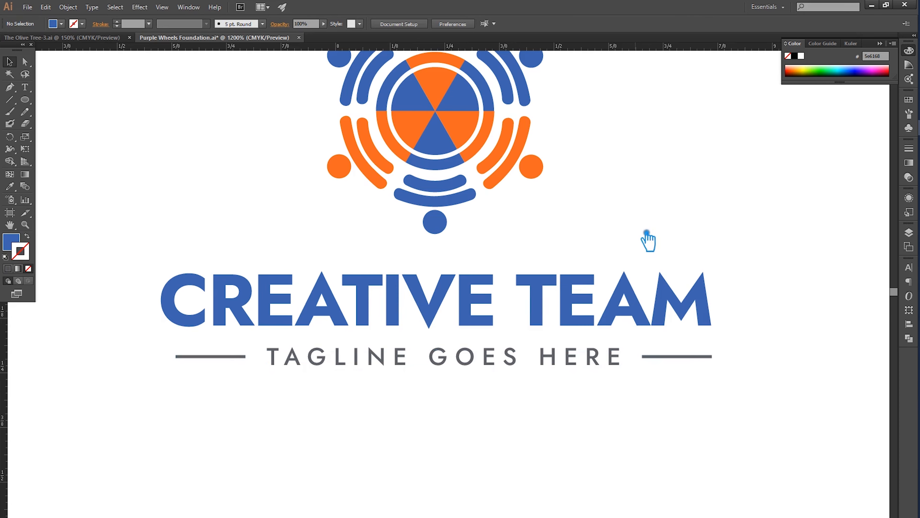
# Collapse the colour controls and review the complete logo with nothing left selected.
pyautogui.hotkey('ctrl', '-')
pyautogui.moveTo(669, 247); pyautogui.dragTo(630, 285)
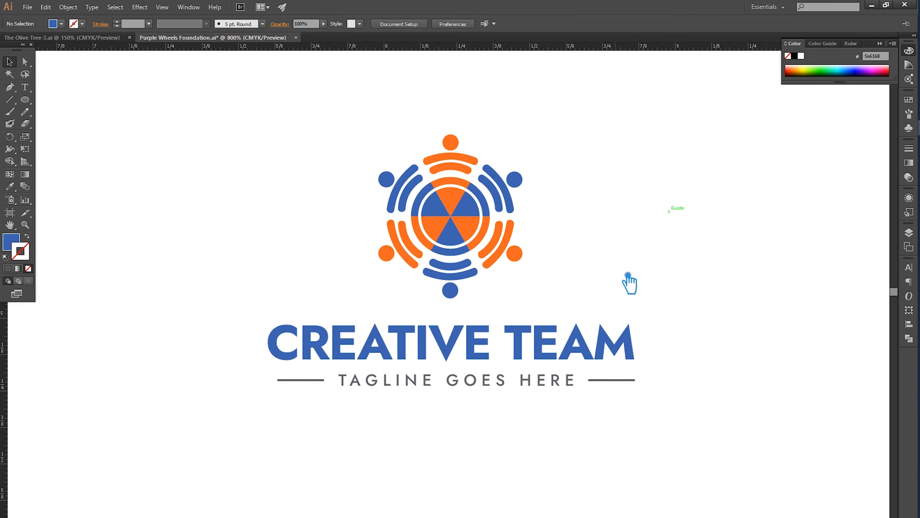
pyautogui.click(881, 44)
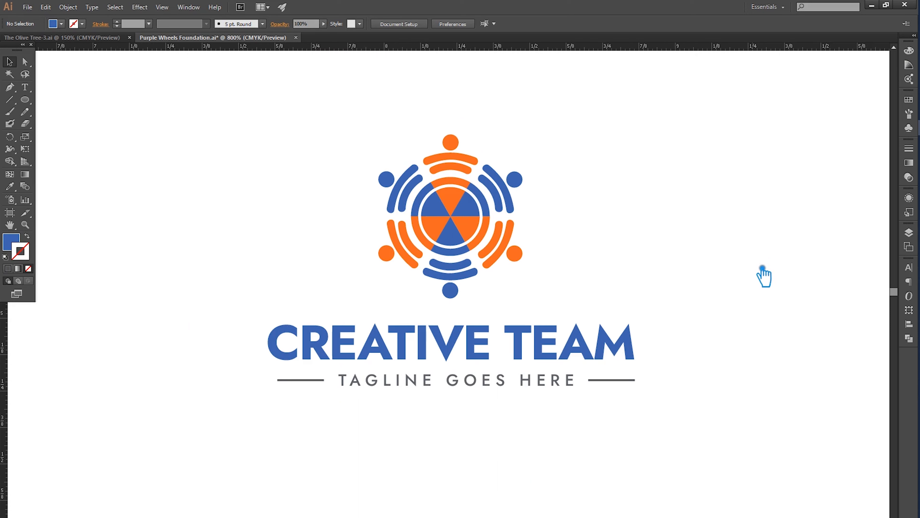
pyautogui.moveTo(705, 302); pyautogui.dragTo(308, 395)
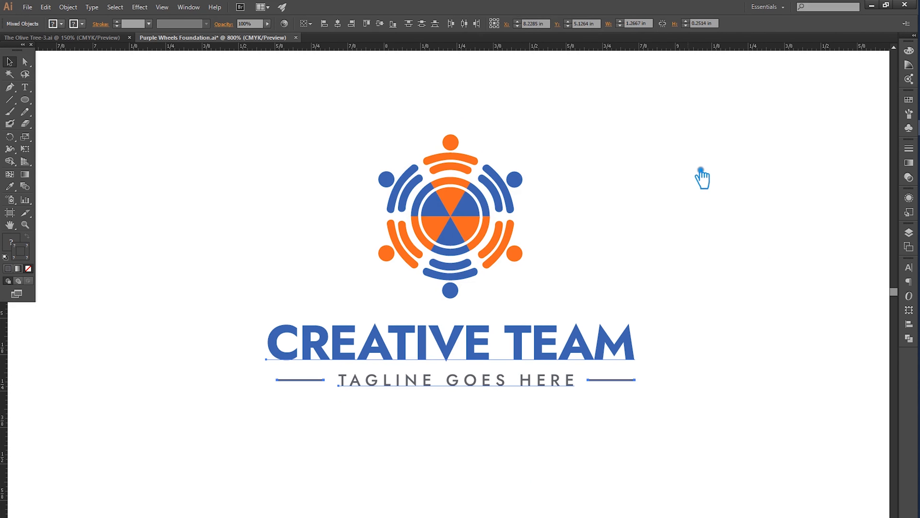
pyautogui.click(706, 190)
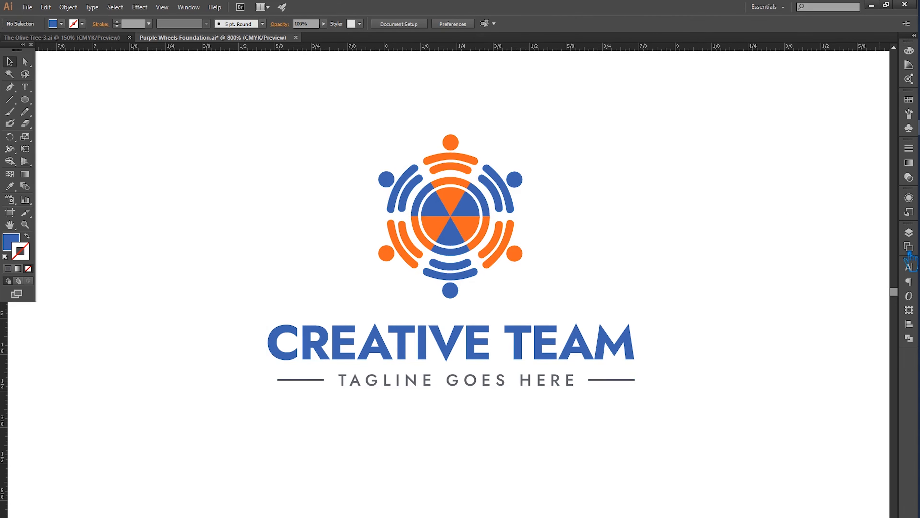